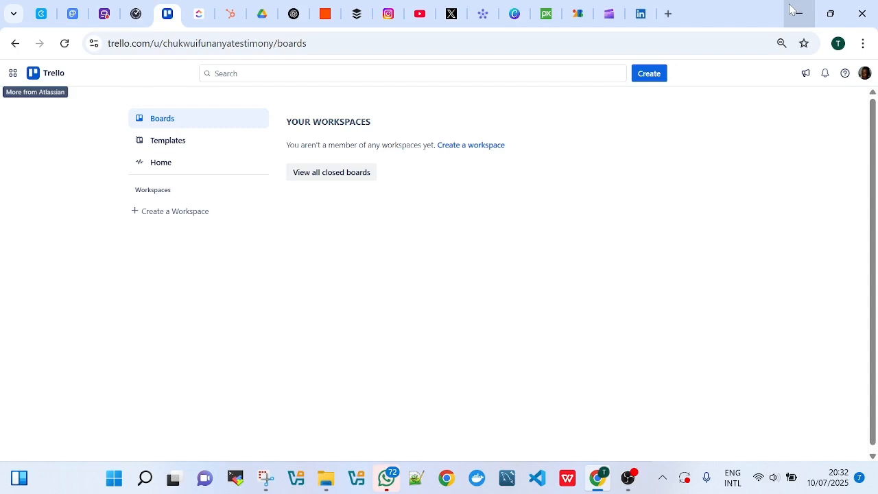
pyautogui.click(13, 73)
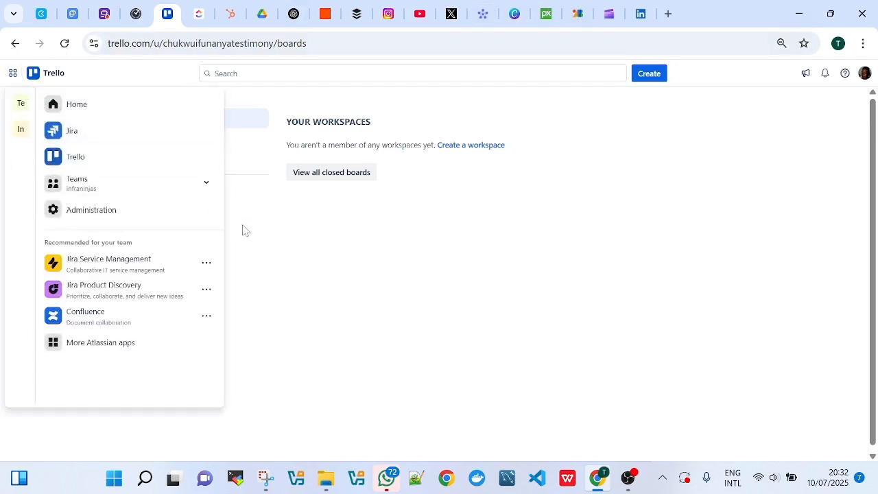
pyautogui.click(264, 233)
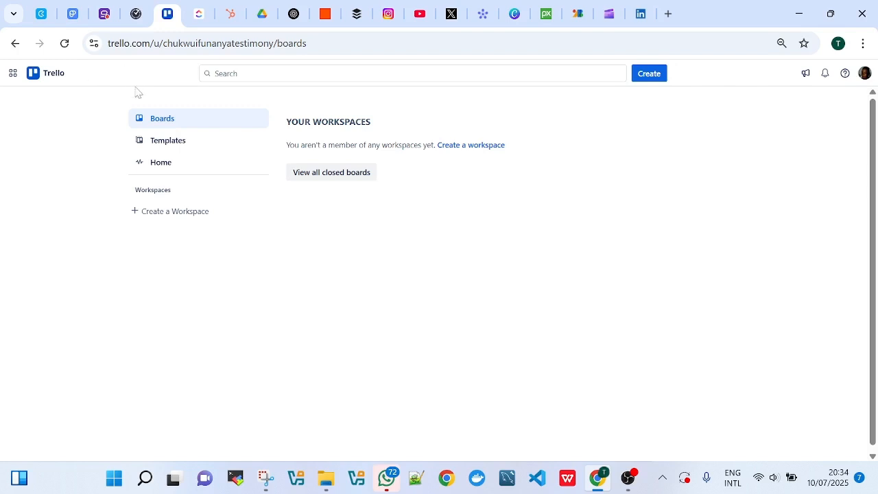
# - Create a workspace named "food competition" with the workspace type Education
pyautogui.click(144, 219)
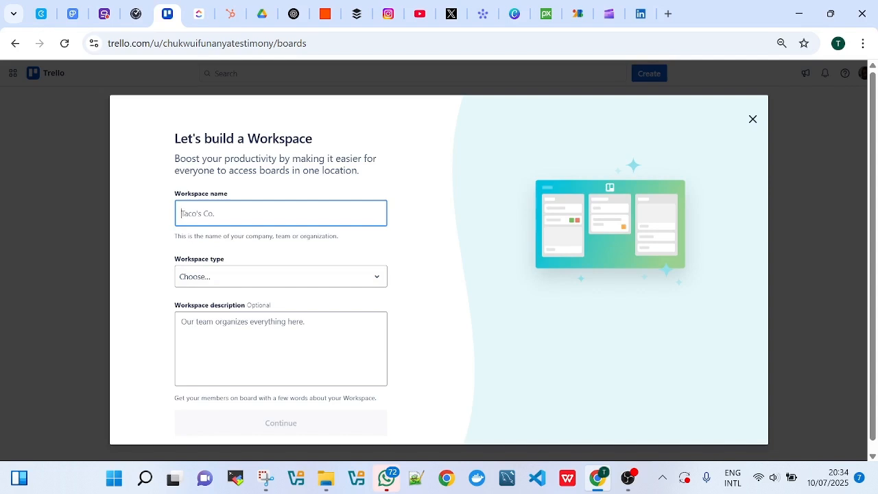
pyautogui.write('c')
pyautogui.press('BackSpace')
pyautogui.write('food competition')
pyautogui.click(301, 282)
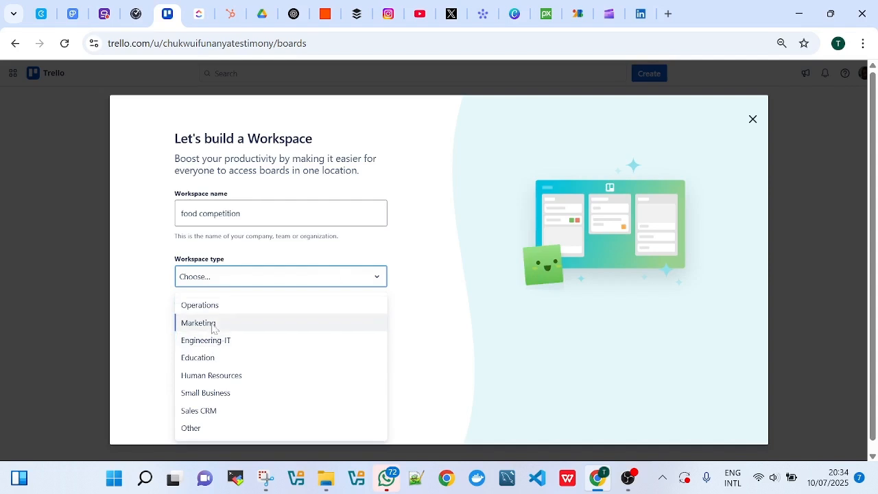
pyautogui.click(202, 362)
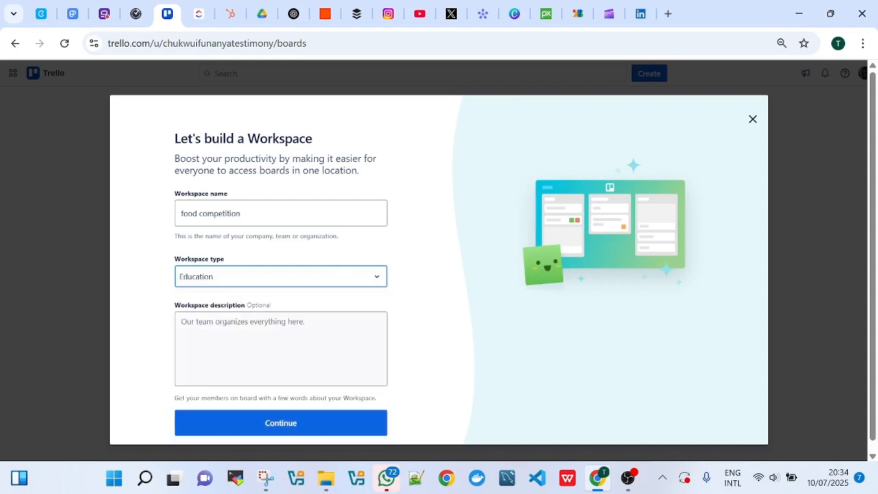
pyautogui.scroll(-1, 300, 306)
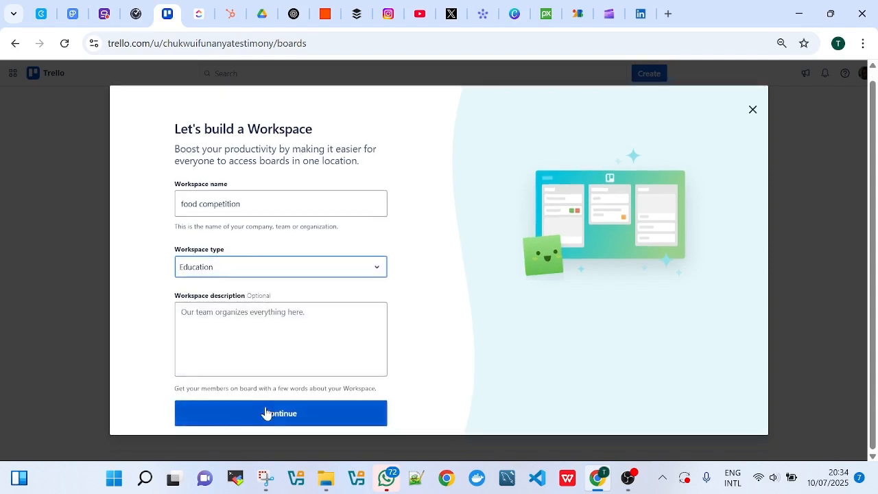
pyautogui.click(273, 408)
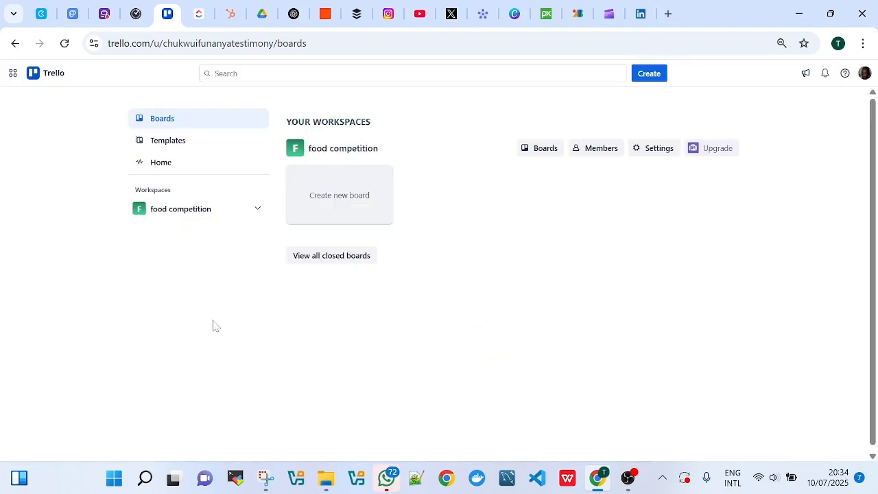
# - Create another workspace named "weekly activities" with the type Education, and skip inviting team members
pyautogui.click(865, 75)
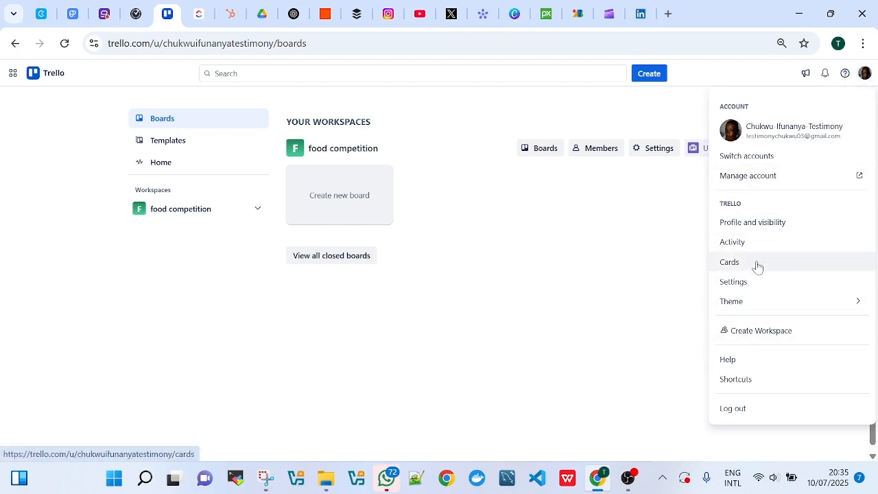
pyautogui.click(762, 331)
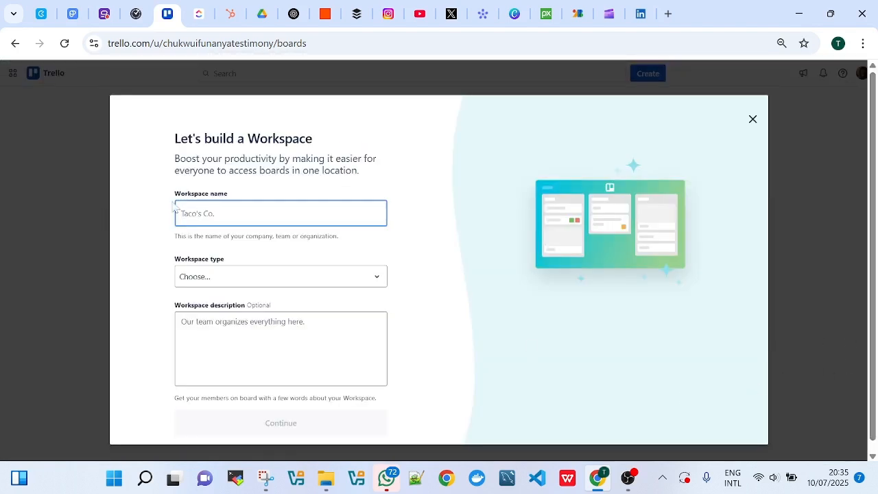
pyautogui.click(281, 213)
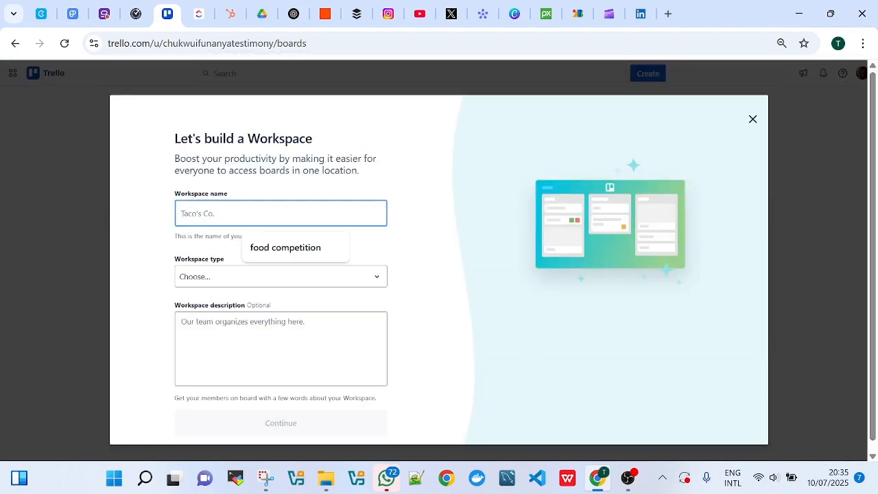
pyautogui.write('week')
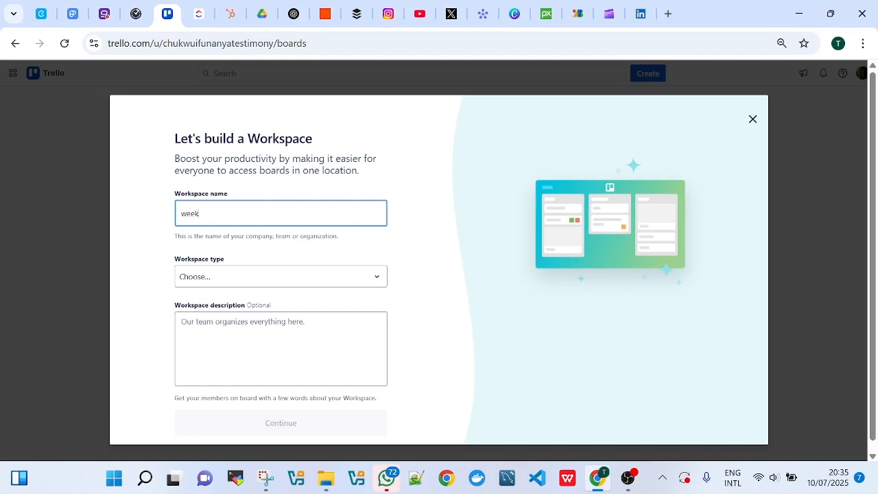
pyautogui.write('ly activities')
pyautogui.click(362, 279)
pyautogui.click(184, 357)
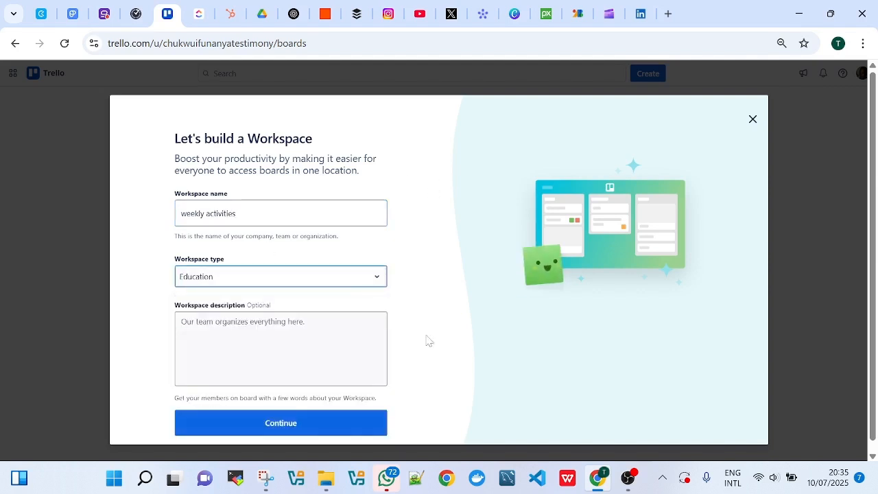
pyautogui.click(281, 428)
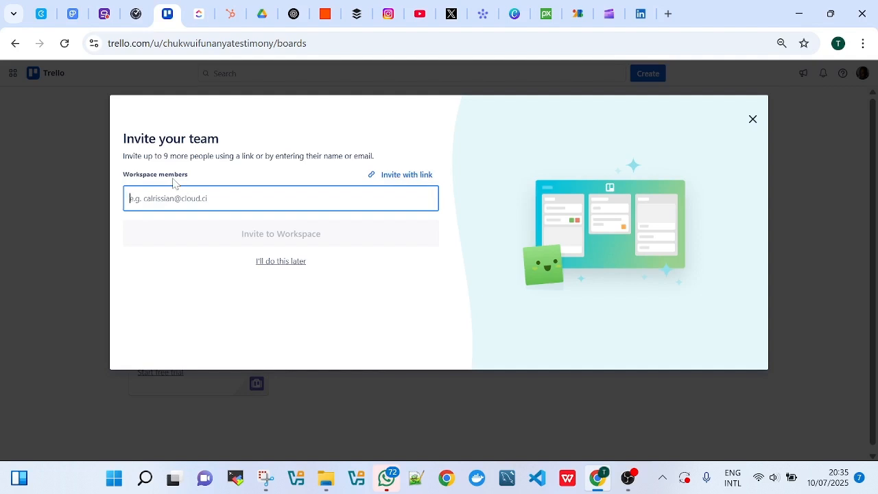
pyautogui.click(278, 261)
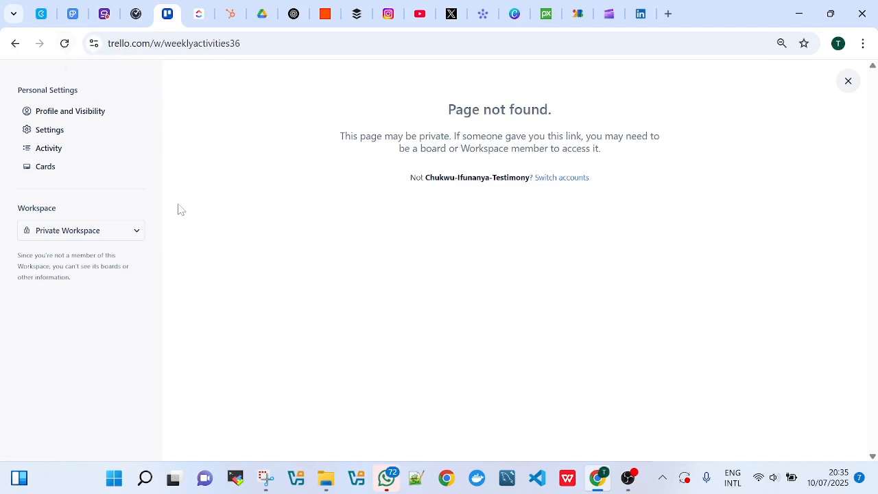
# - Review the list of available workspaces from the weekly activities settings page, and close that page
pyautogui.click(133, 239)
pyautogui.click(186, 247)
pyautogui.click(66, 44)
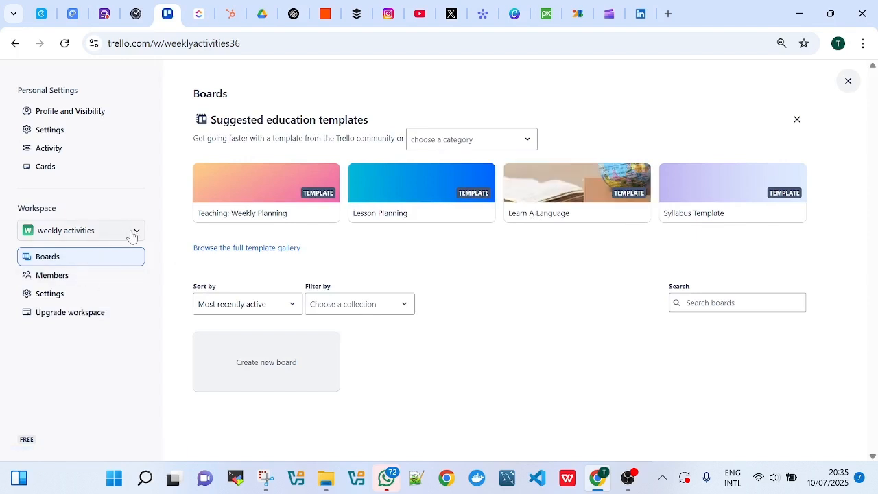
pyautogui.click(134, 235)
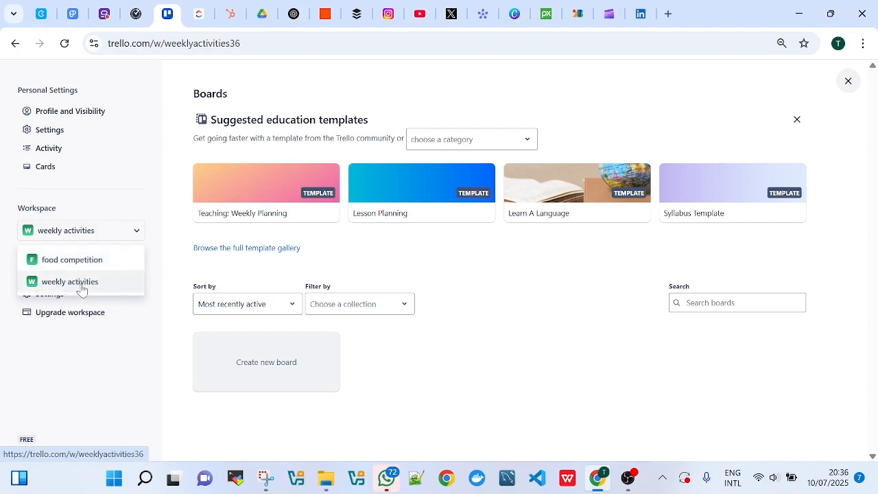
pyautogui.click(847, 81)
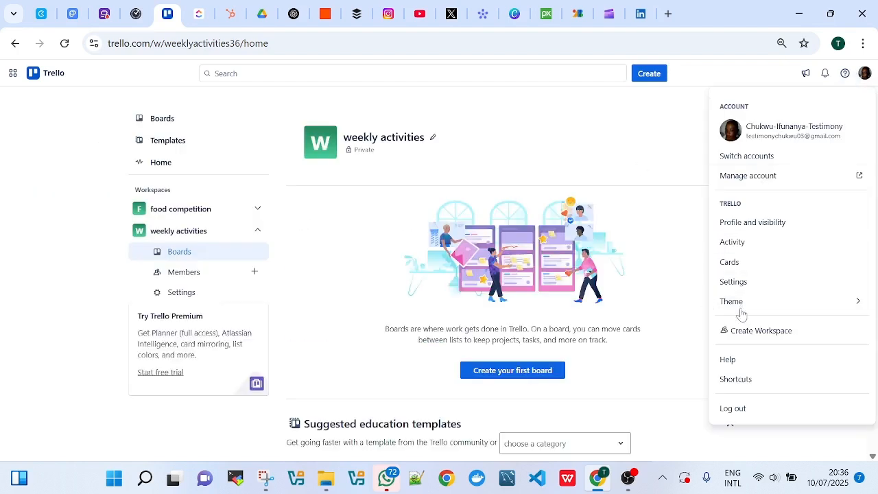
# - Create a workspace named "monthly goals" with the type Education, skipping the team invitation
pyautogui.click(733, 332)
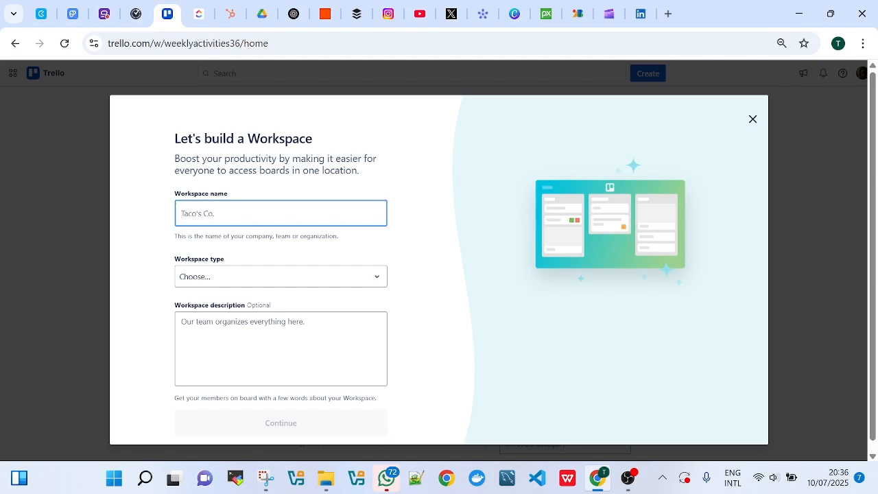
pyautogui.write('q')
pyautogui.press('BackSpace')
pyautogui.write('monthly goals')
pyautogui.click(374, 278)
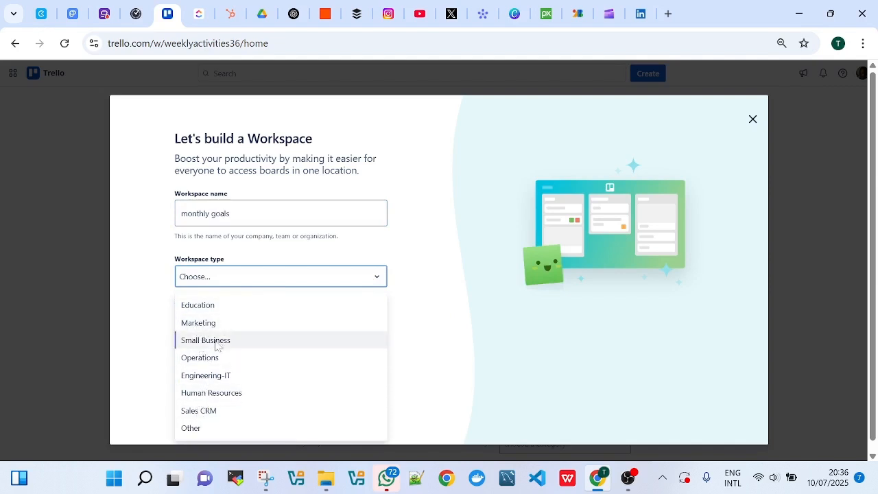
pyautogui.click(199, 305)
pyautogui.click(268, 425)
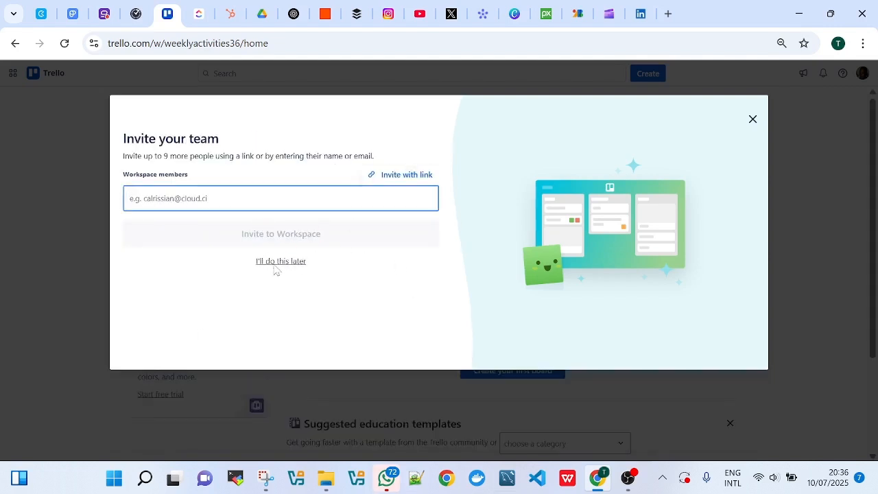
pyautogui.click(278, 262)
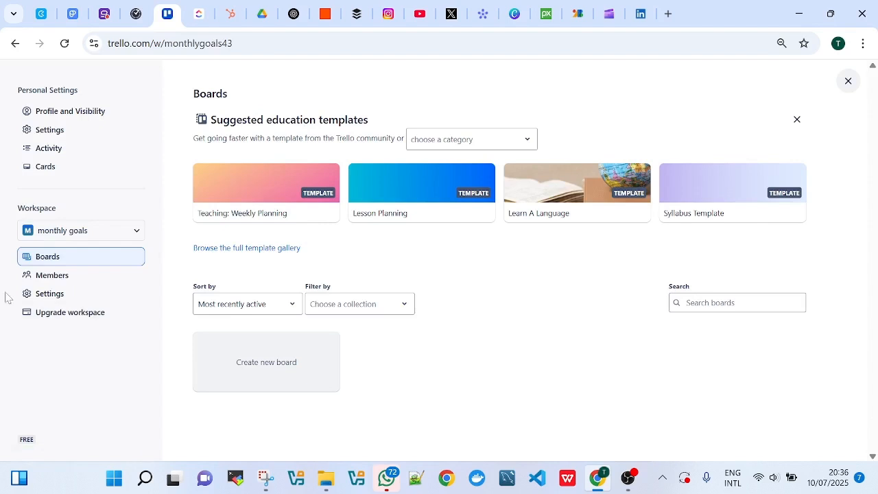
# - Select the monthly goals workspace and open the deletion confirmation in its workspace settings
pyautogui.click(133, 233)
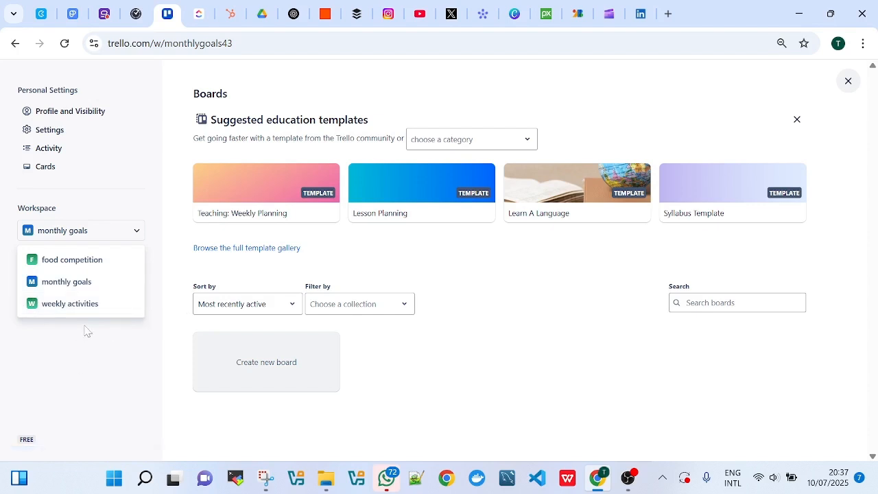
pyautogui.click(53, 285)
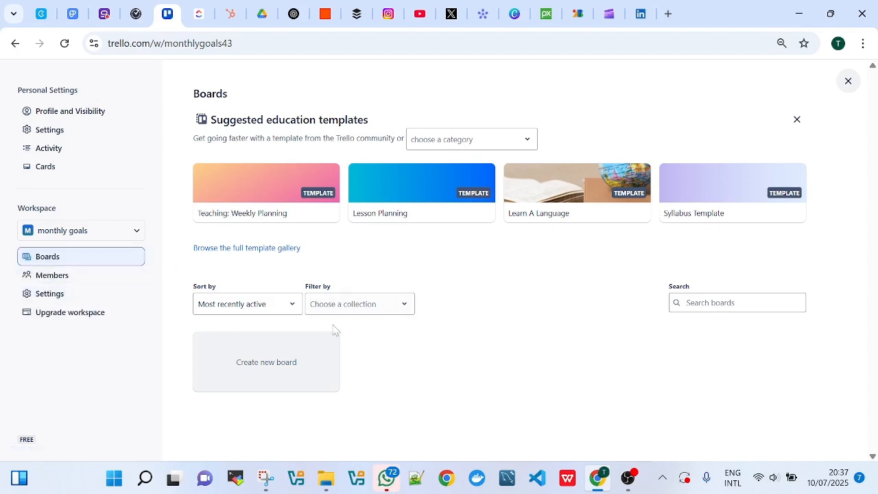
pyautogui.click(52, 297)
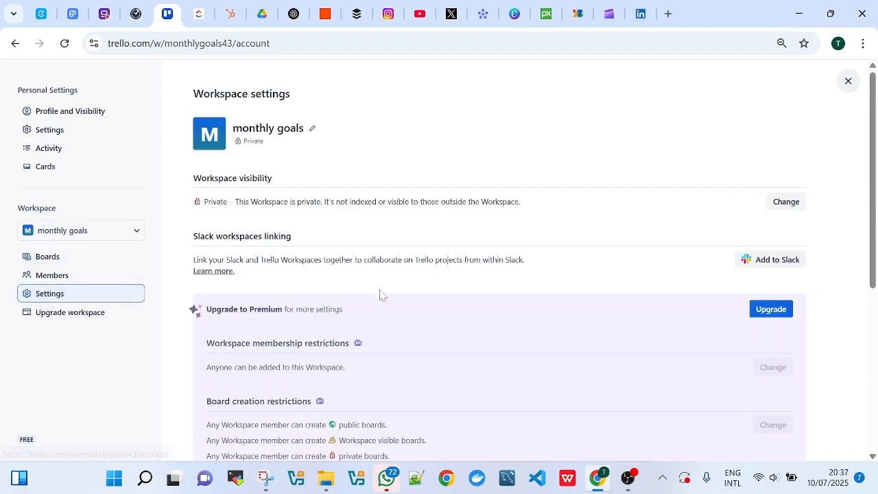
pyautogui.scroll(-5, 343, 291)
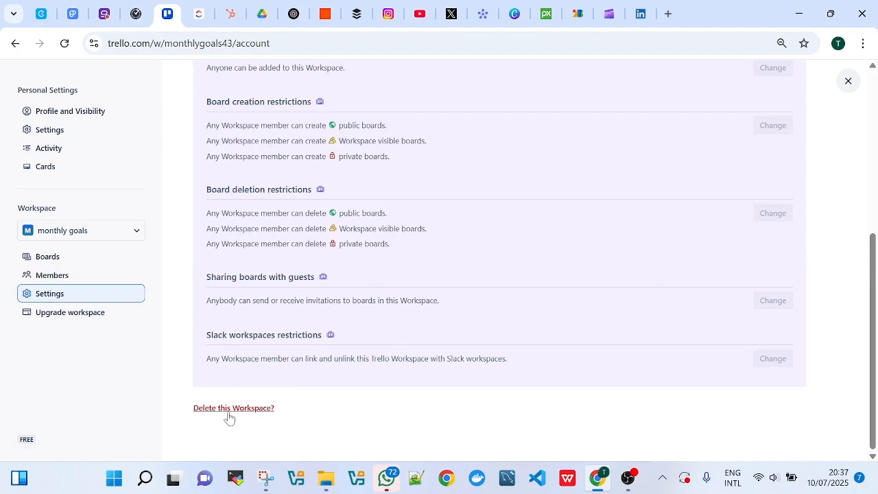
pyautogui.click(251, 410)
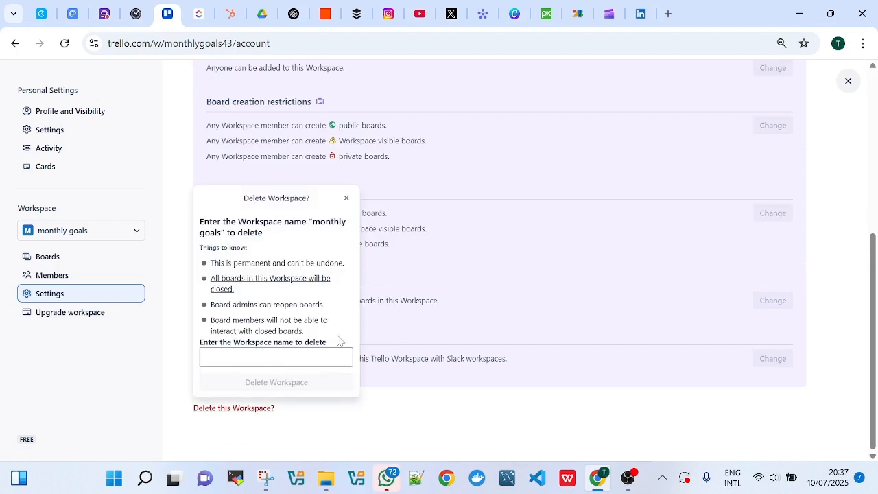
# - Copy the name "monthly goals" into the confirmation field and delete the workspace permanently
pyautogui.moveTo(312, 222); pyautogui.dragTo(222, 233)
pyautogui.hotkey('ctrl', 'c')
pyautogui.click(309, 229)
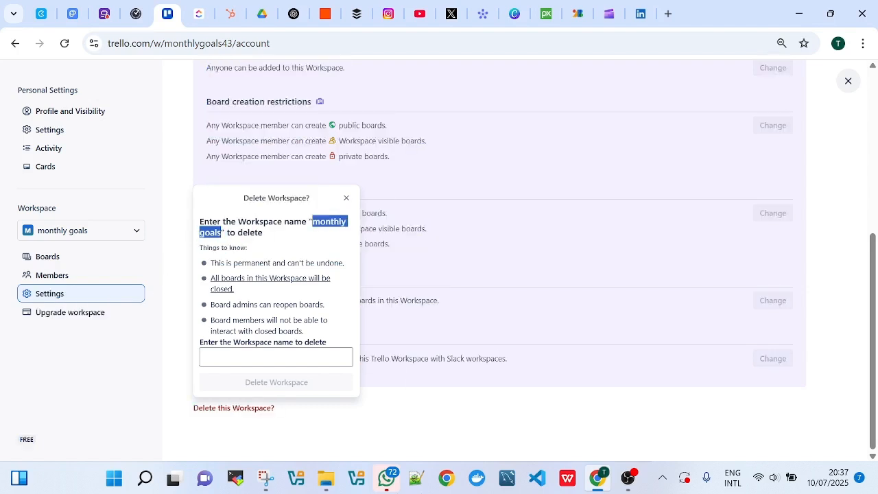
pyautogui.rightClick(219, 236)
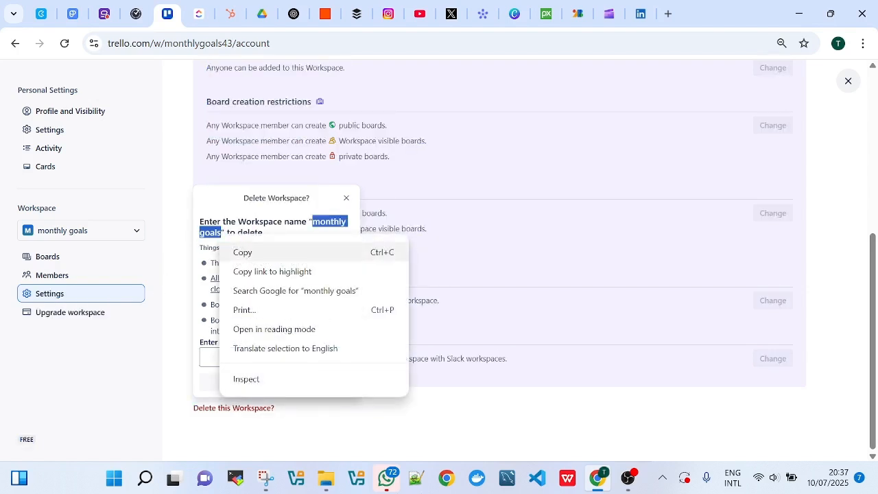
pyautogui.click(243, 253)
pyautogui.click(247, 357)
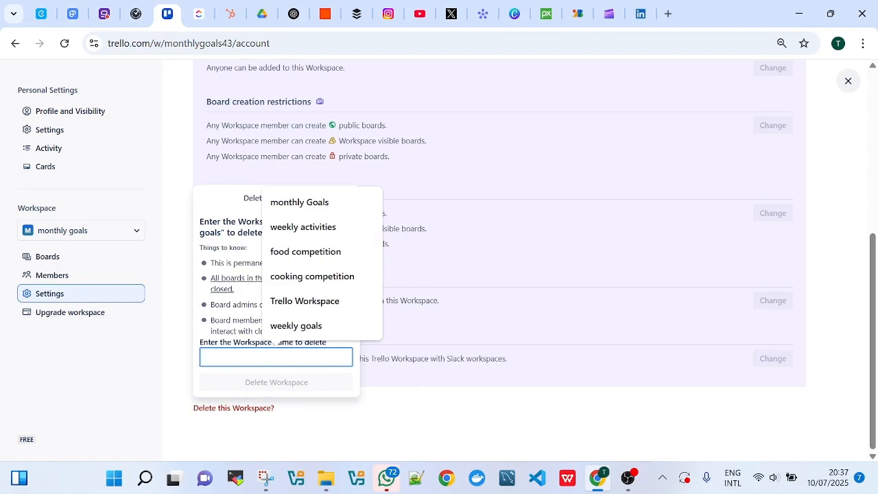
pyautogui.rightClick(212, 354)
pyautogui.click(247, 222)
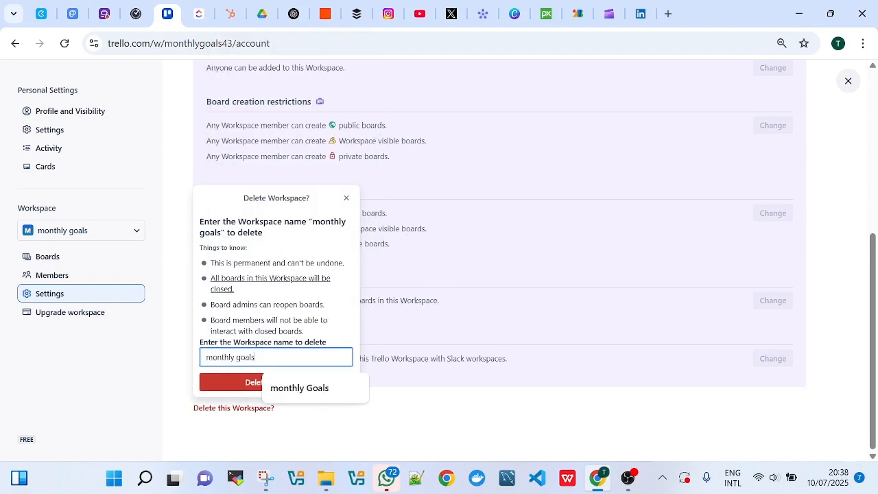
pyautogui.click(242, 382)
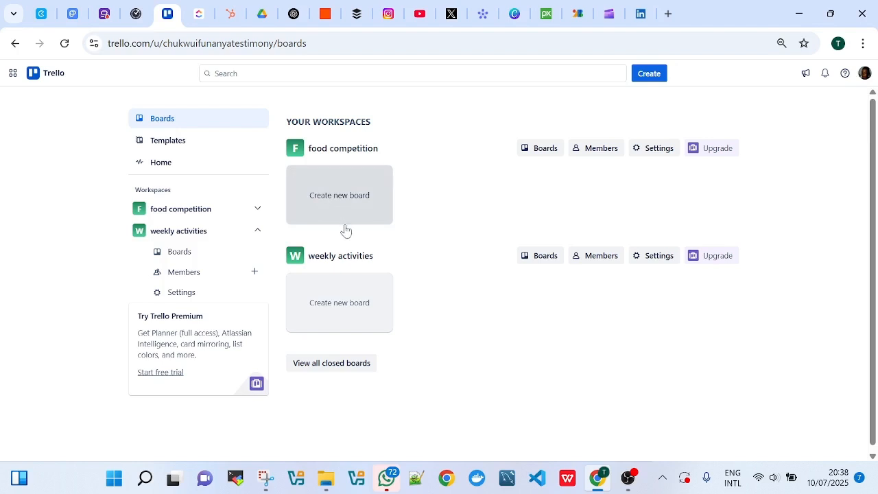
# - Start a new board in the weekly activities workspace with the sunlit lake photo background and the title "days of the week"
pyautogui.click(341, 299)
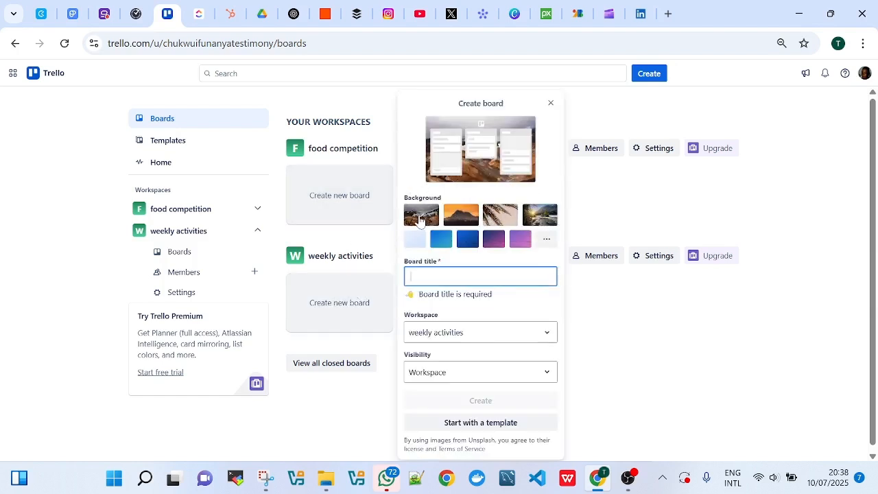
pyautogui.click(458, 220)
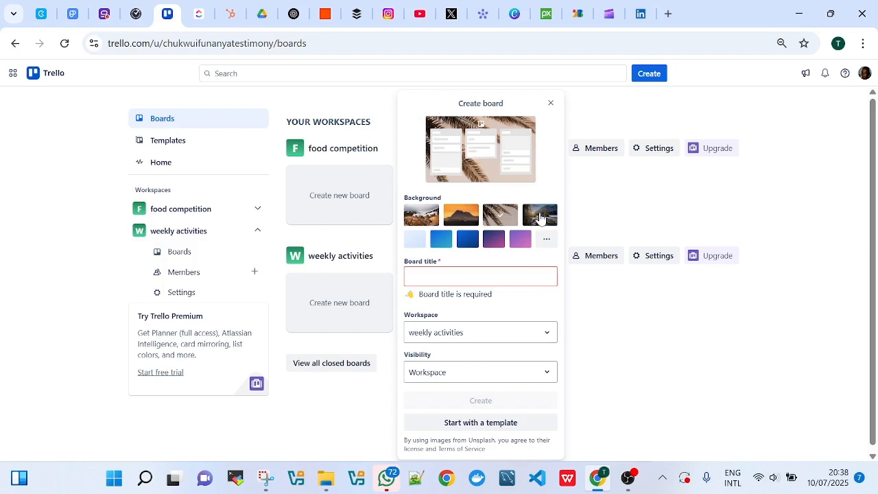
pyautogui.click(540, 214)
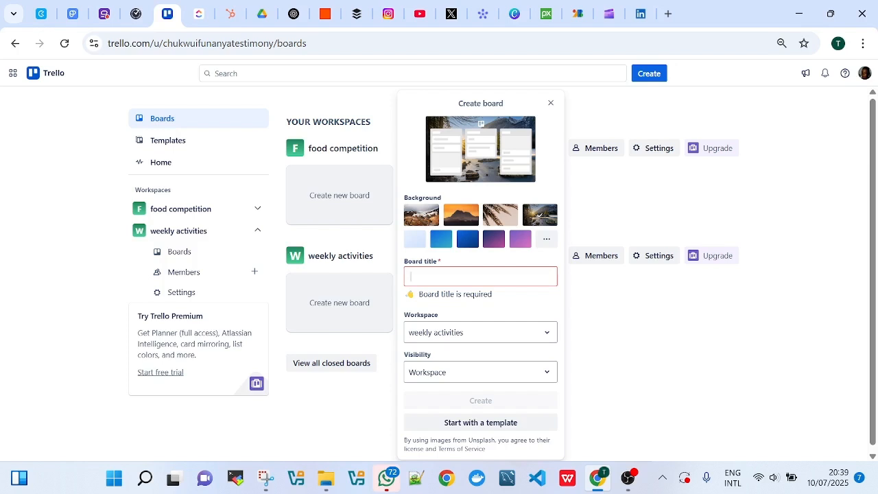
pyautogui.write('da')
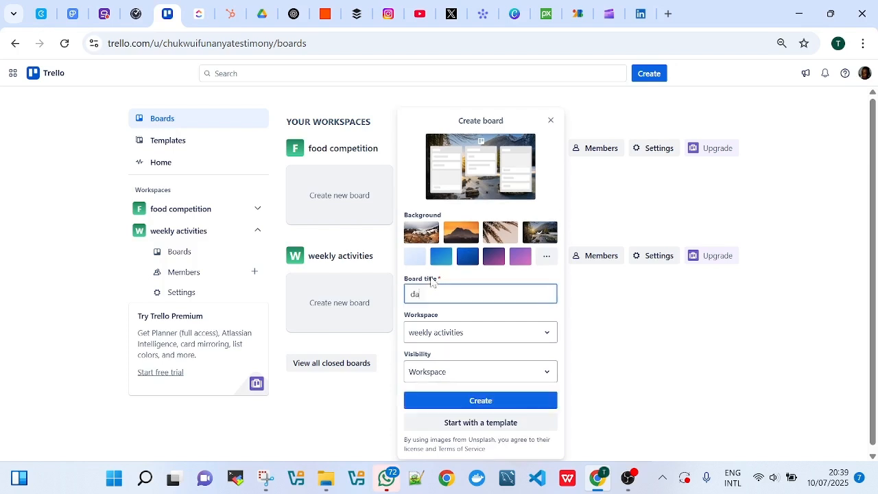
pyautogui.write('ys of the week')
# - Keep the board in the weekly activities workspace with Workspace visibility, and create it
pyautogui.click(547, 338)
pyautogui.click(441, 379)
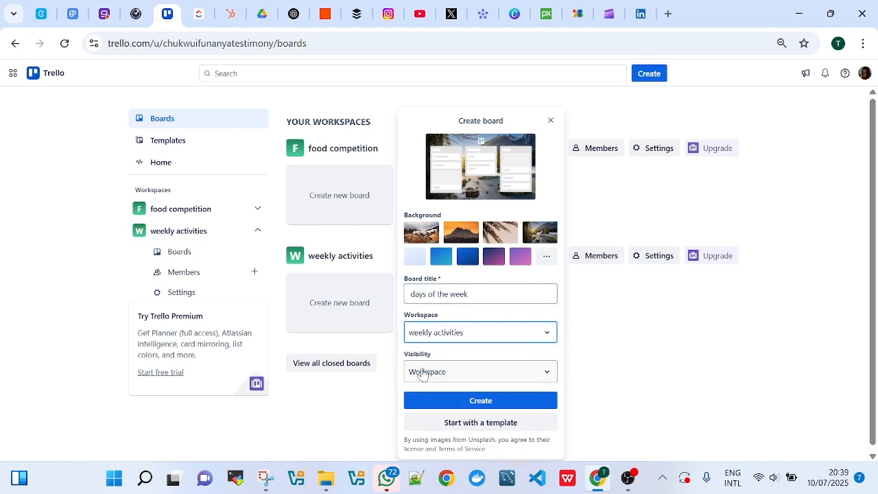
pyautogui.click(548, 372)
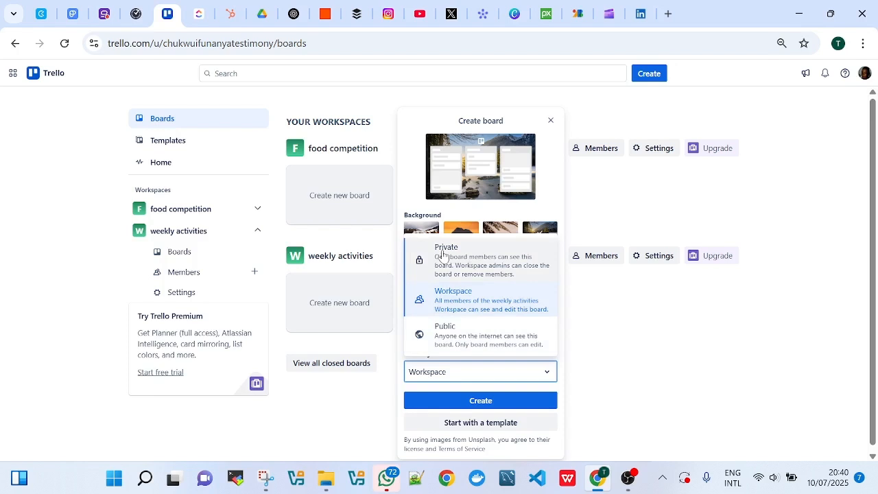
pyautogui.click(471, 312)
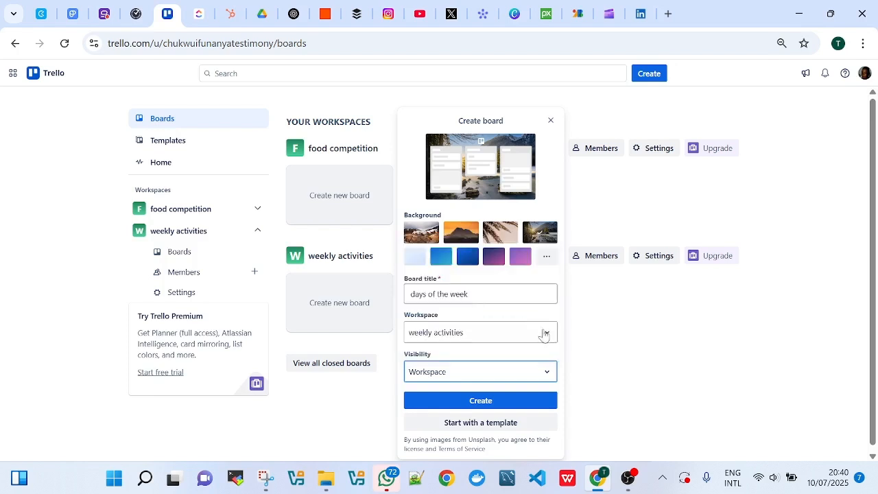
pyautogui.click(483, 402)
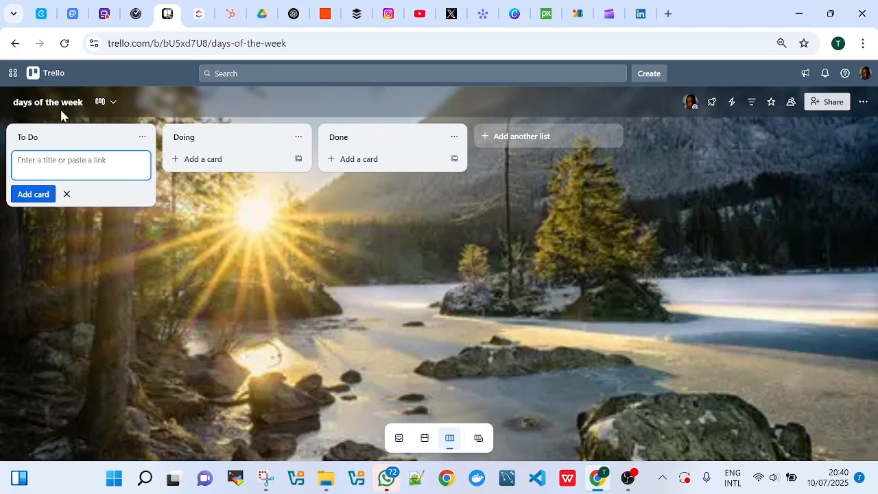
# - Rename the To Do, Doing and Done lists as "mon", "tue" and "wed"
pyautogui.click(27, 138)
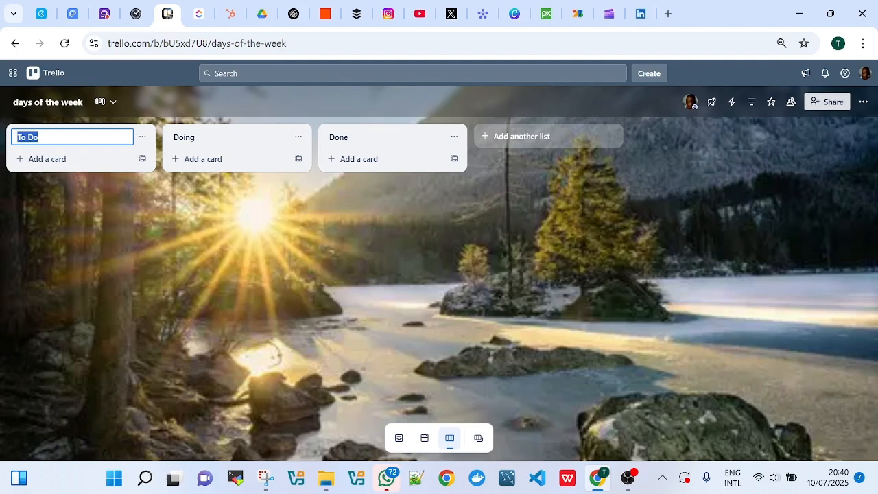
pyautogui.press('BackSpace')
pyautogui.click(205, 136)
pyautogui.press('BackSpace')
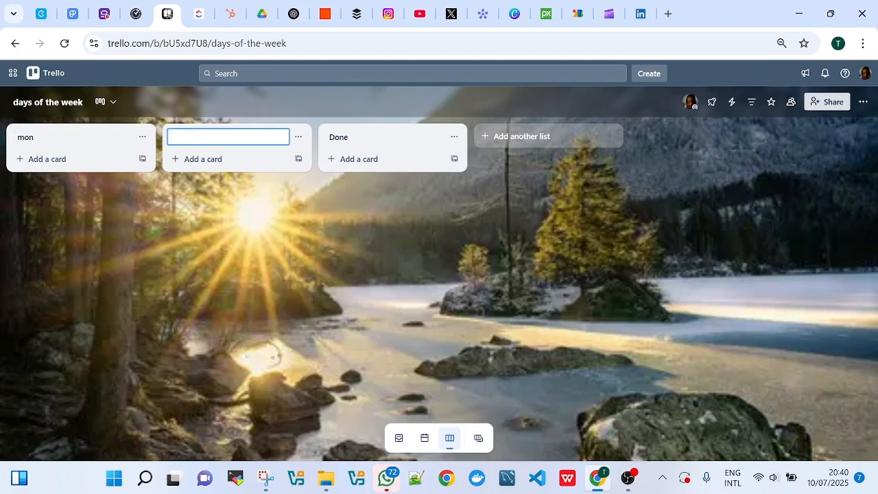
pyautogui.click(376, 135)
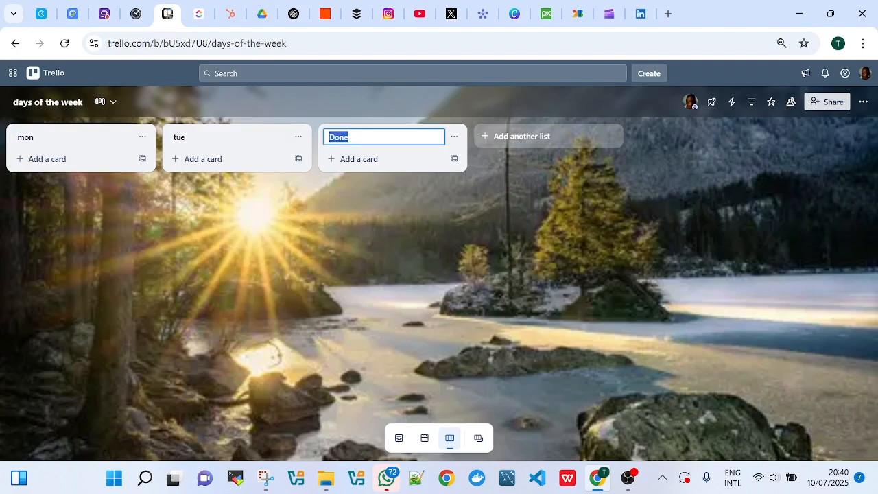
pyautogui.press('BackSpace')
# - Add two more lists named "thur" and "fri" after the wed list
pyautogui.click(485, 138)
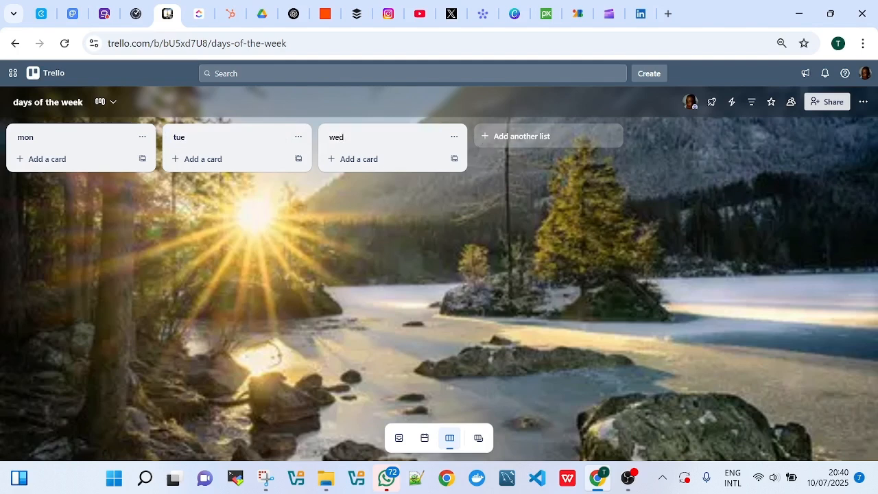
pyautogui.write('thu')
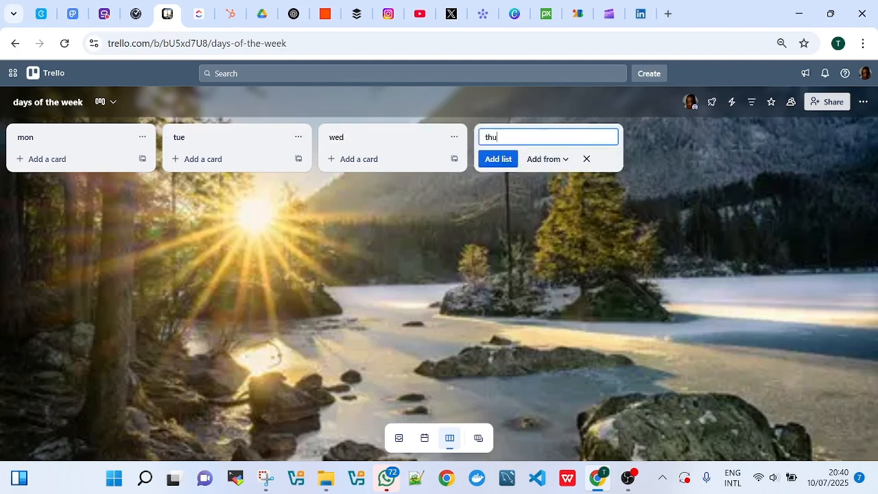
pyautogui.write('r')
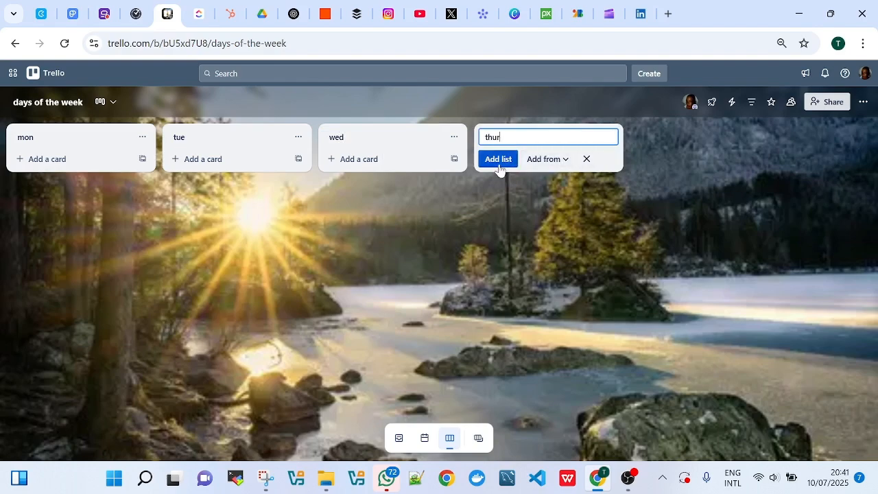
pyautogui.click(498, 160)
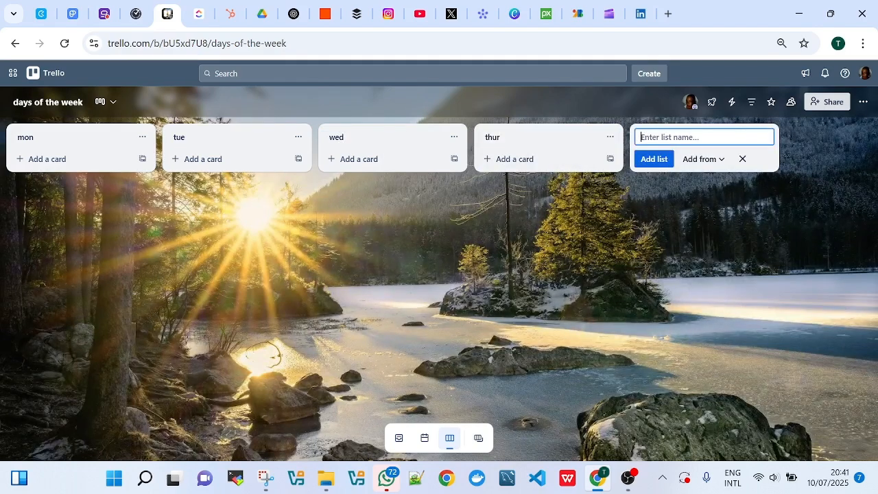
pyautogui.write('fri')
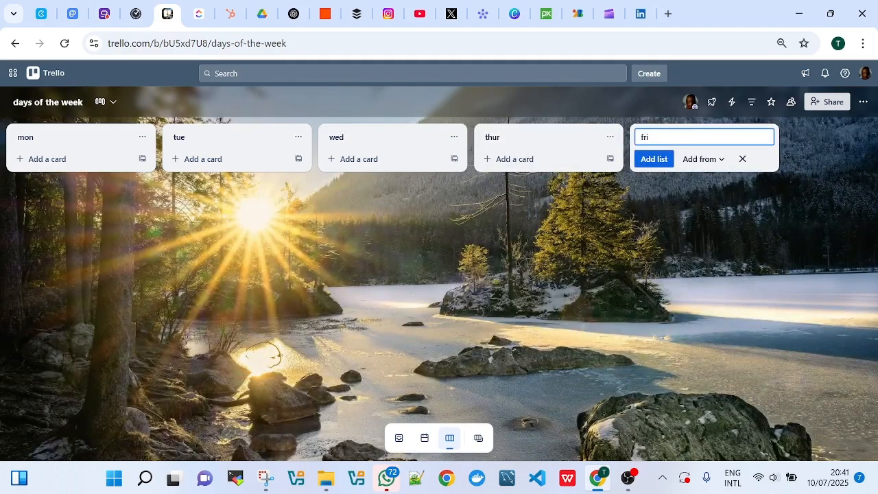
pyautogui.click(656, 158)
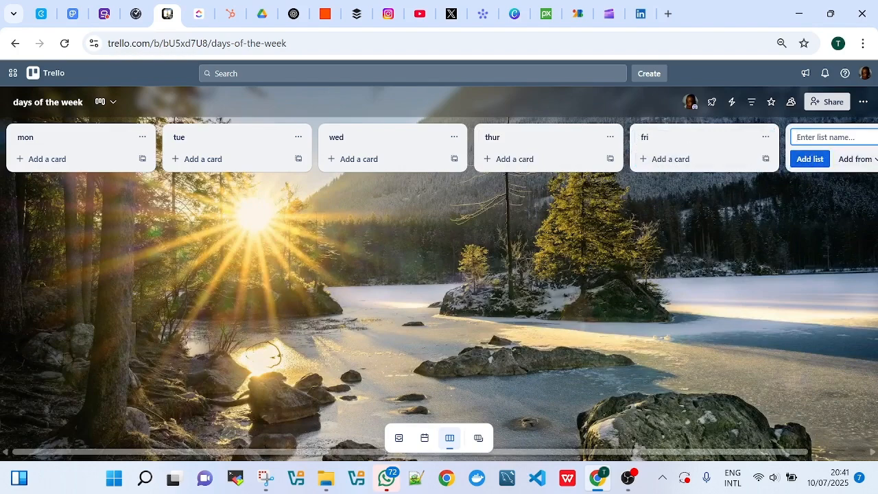
# - Add a list named "sat" after the fri list and close the new-list entry
pyautogui.write('su')
pyautogui.hotkey('ctrl', '+')
pyautogui.hotkey('ctrl', '+')
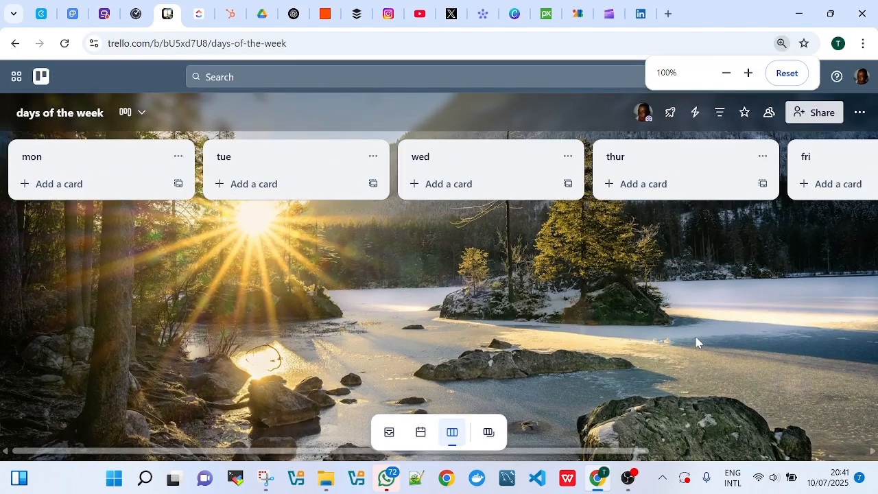
pyautogui.hotkey('ctrl', '-')
pyautogui.hotkey('ctrl', '-')
pyautogui.hotkey('ctrl', '-')
pyautogui.hotkey('ctrl', '-')
pyautogui.hotkey('ctrl', '-')
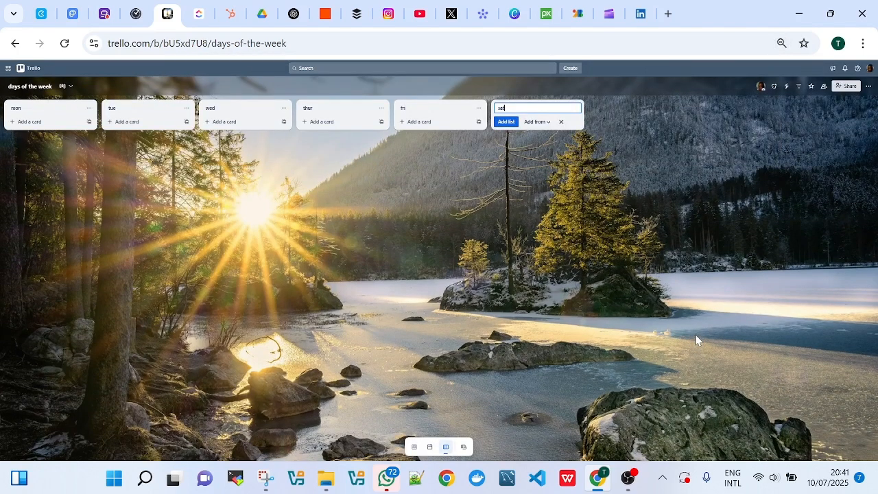
pyautogui.hotkey('ctrl', '+')
pyautogui.hotkey('ctrl', '+')
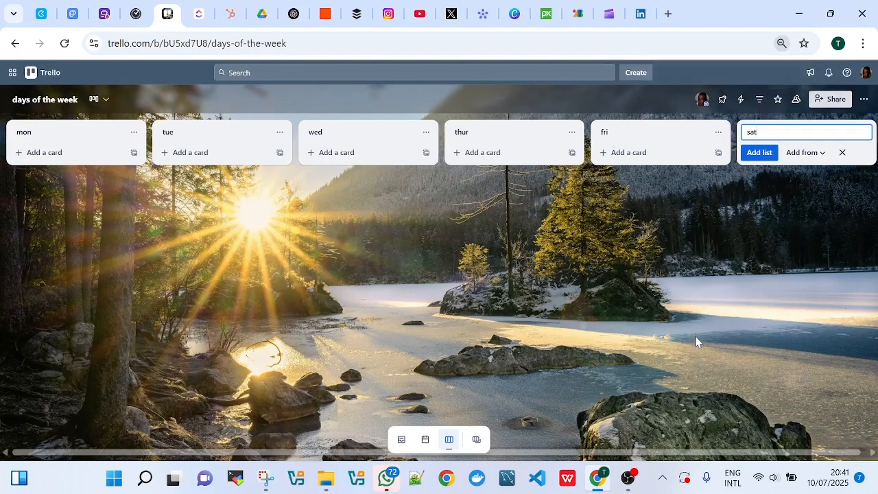
pyautogui.click(743, 156)
pyautogui.click(837, 153)
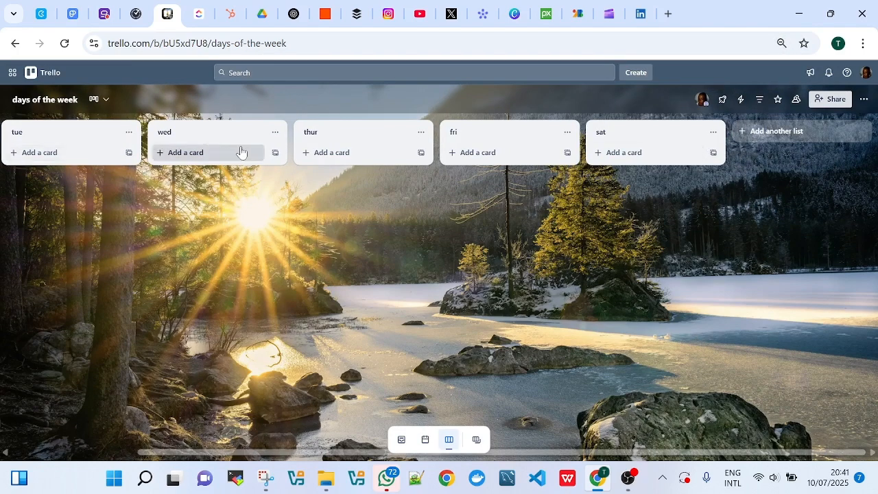
# - Add the cards "make a youtube video teaching trello autinations" and "go to the gym" to the mon list
pyautogui.hscroll(-2, 247, 213)
pyautogui.hscroll(-2, 307, 211)
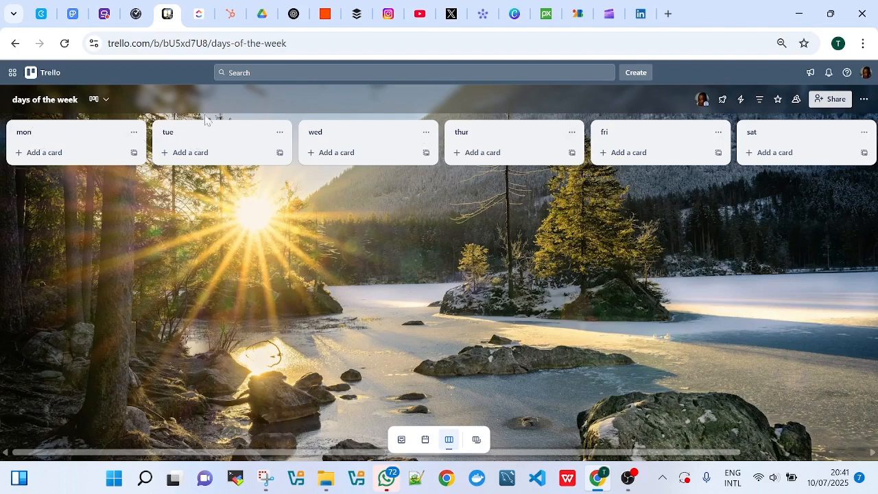
pyautogui.click(31, 160)
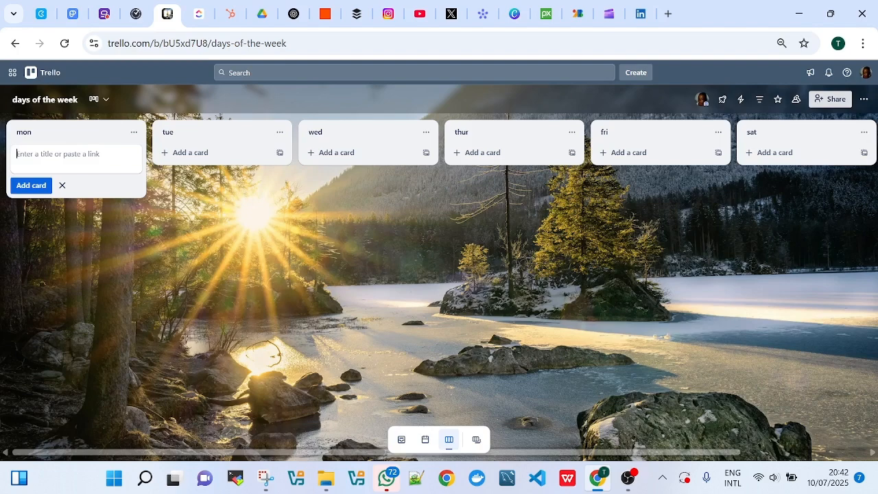
pyautogui.write('make a youtube video teach')
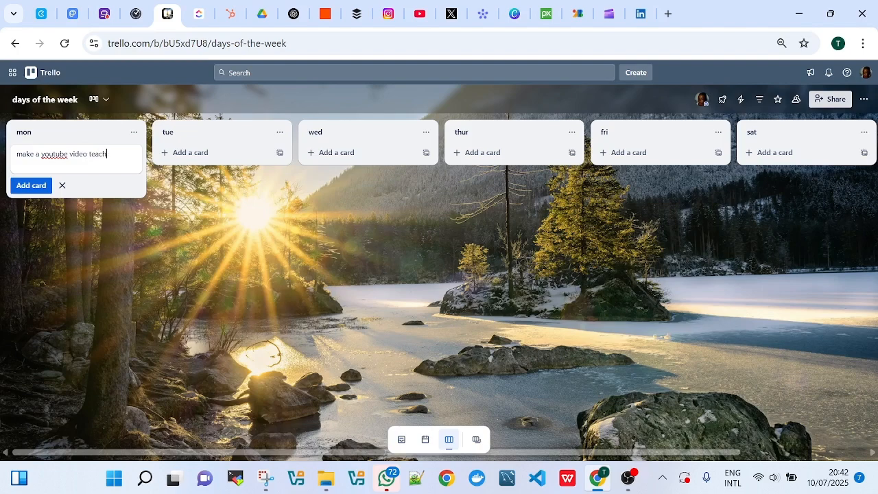
pyautogui.write(' trello autinatio')
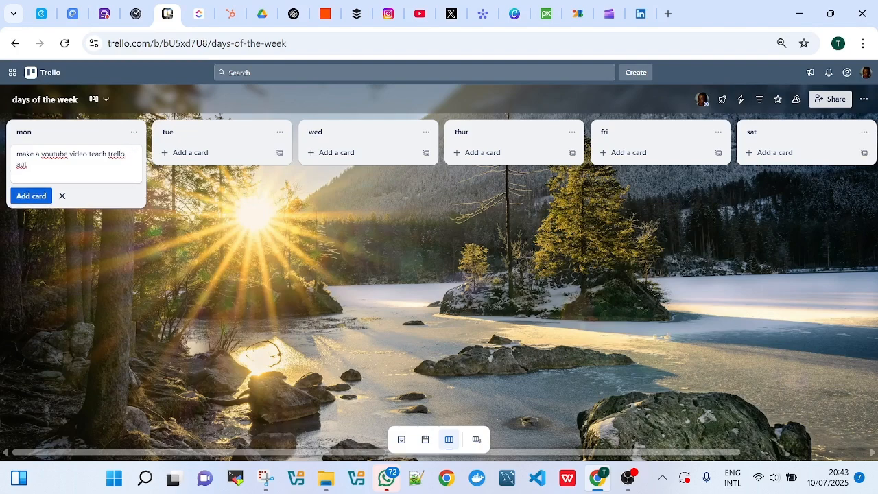
pyautogui.write('ns')
pyautogui.click(37, 199)
pyautogui.write('ing')
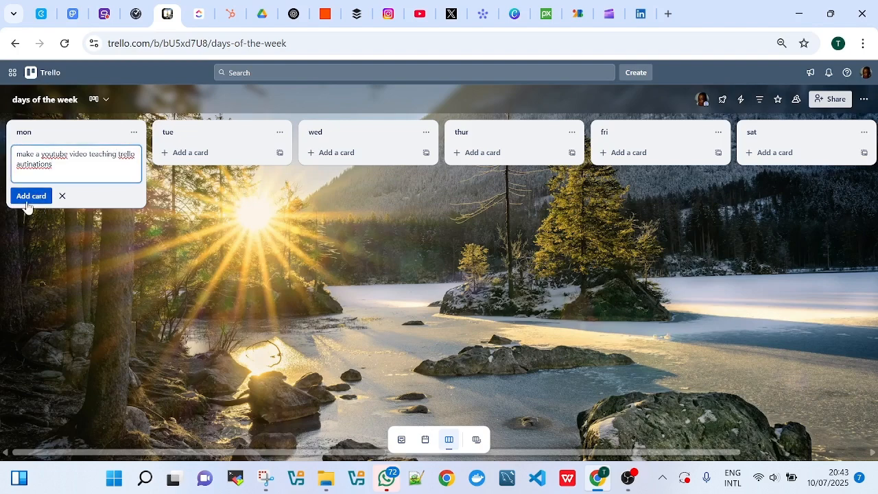
pyautogui.click(27, 199)
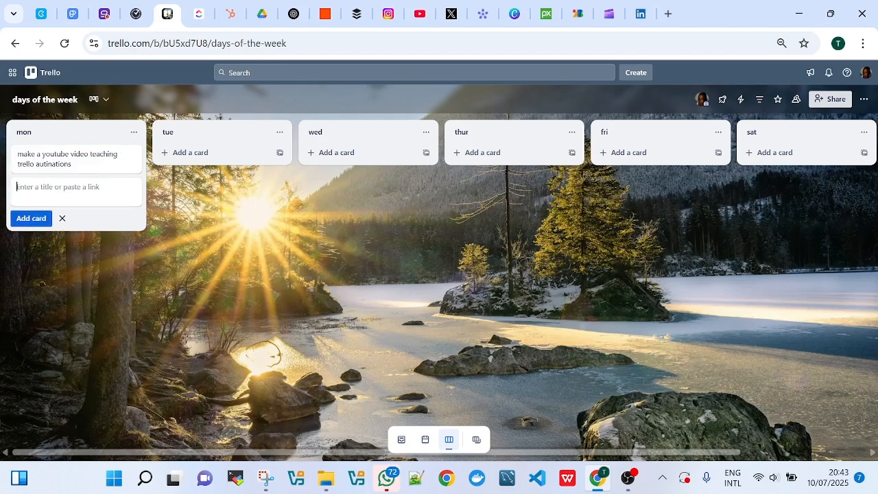
pyautogui.write('go to the gym')
pyautogui.click(31, 219)
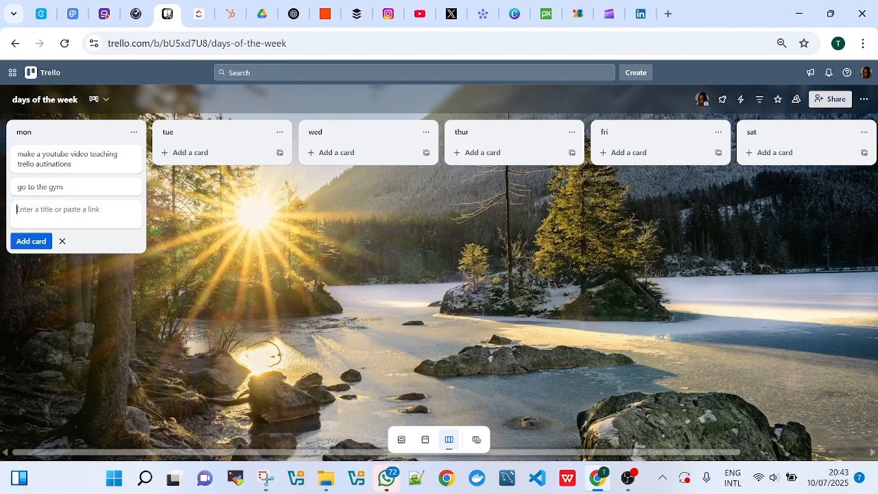
# - Add the cards "learn a new course" to the tue list, "go for shopping" to wed and "relaxing" to thur
pyautogui.click(185, 153)
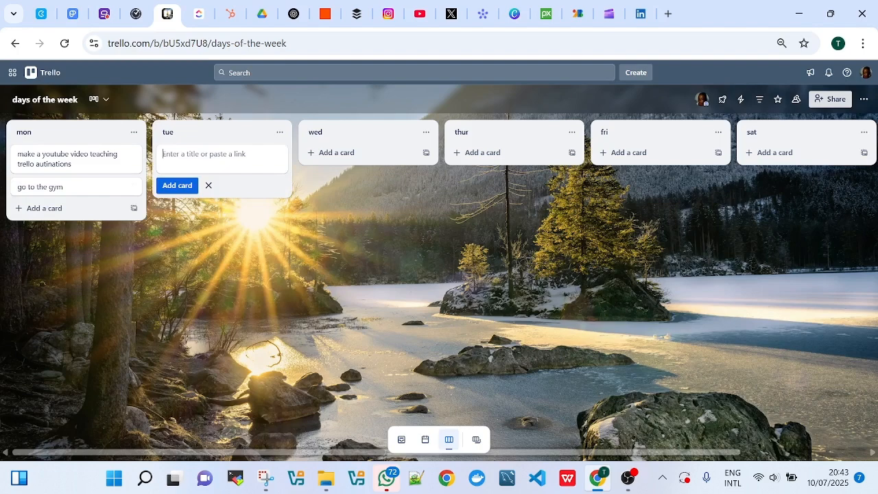
pyautogui.write('learn a new course')
pyautogui.click(353, 154)
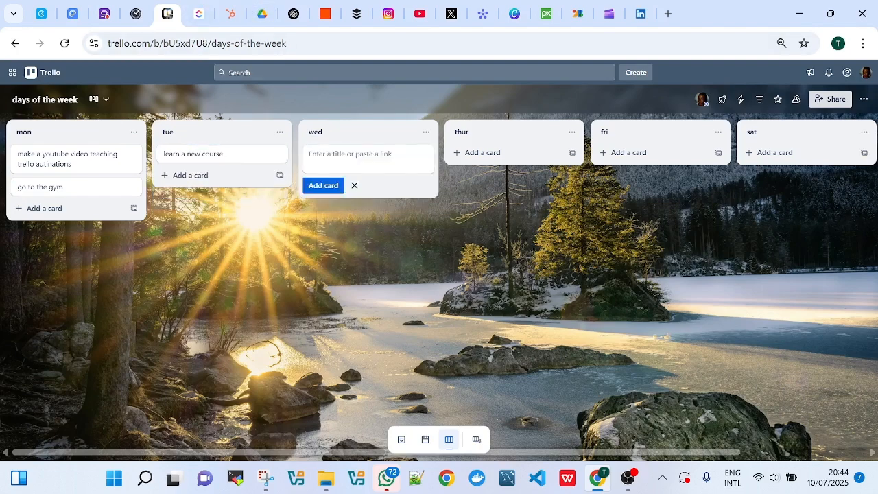
pyautogui.write('go for shopping')
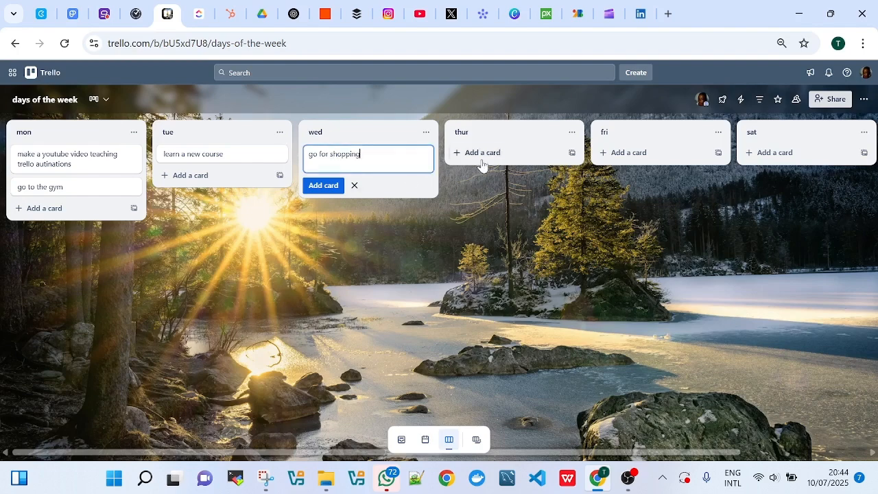
pyautogui.click(481, 154)
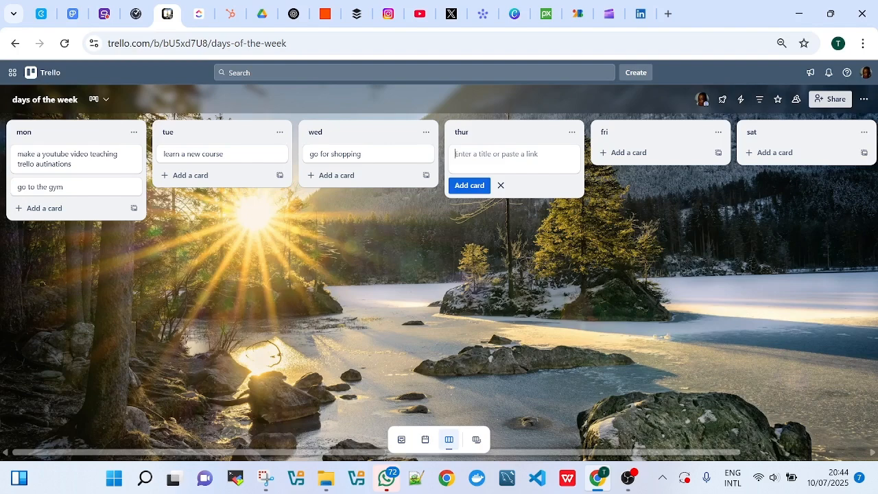
pyautogui.write('relaxing')
# - Add the card "meditation" to the fri list and "cleanup" to the sat list, and close the new-card entry
pyautogui.click(626, 153)
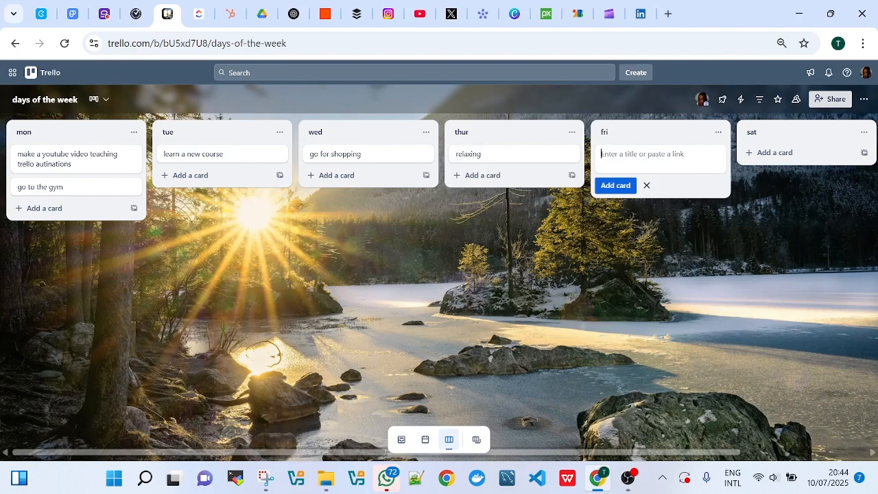
pyautogui.write('meditation')
pyautogui.click(773, 152)
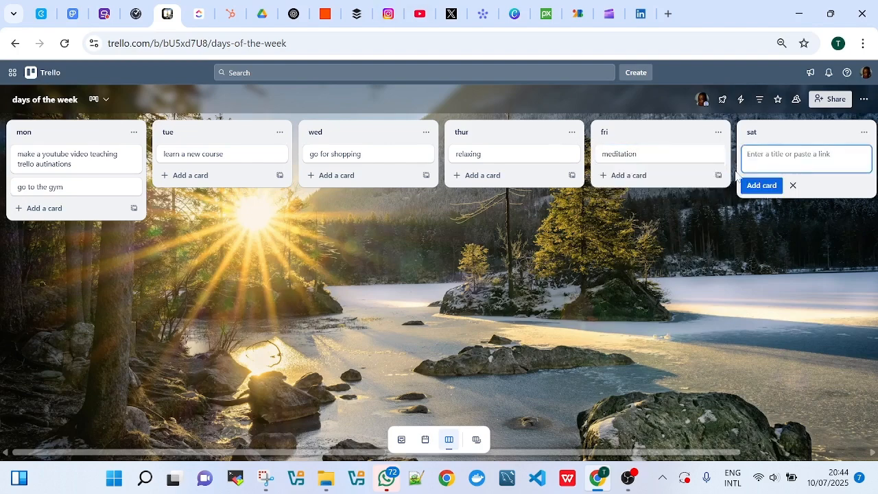
pyautogui.write('cleanup')
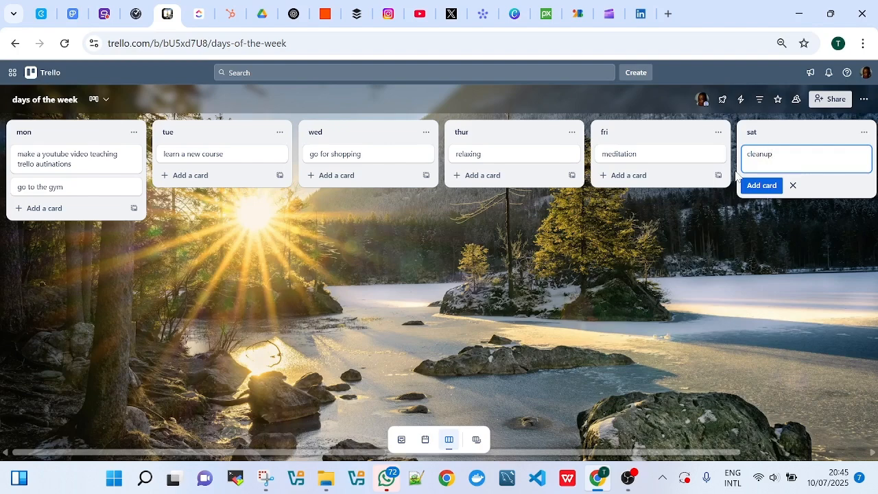
pyautogui.click(754, 186)
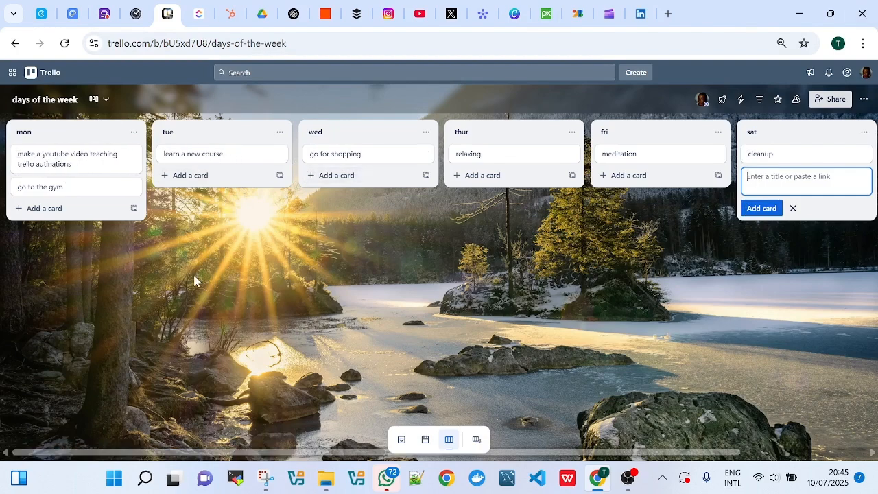
pyautogui.click(792, 208)
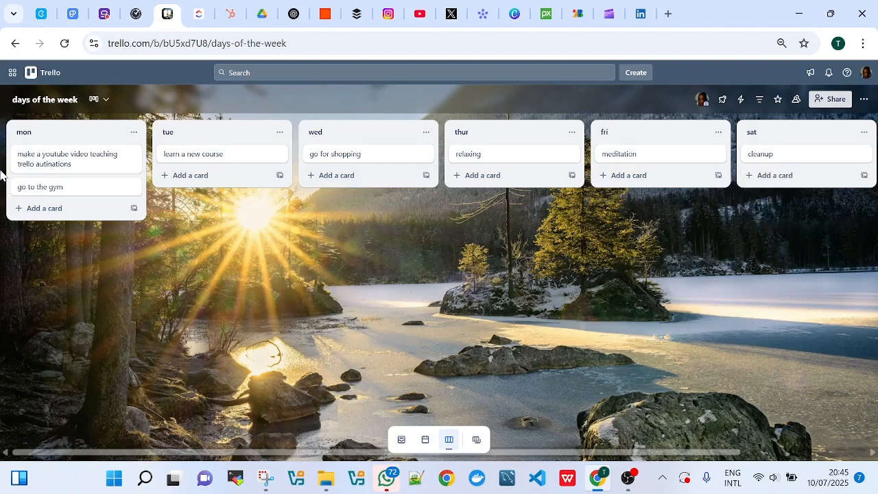
# - Open the mon card "make a youtube video teaching trello autinations" and assign it the red label titled "urgent"
pyautogui.click(79, 160)
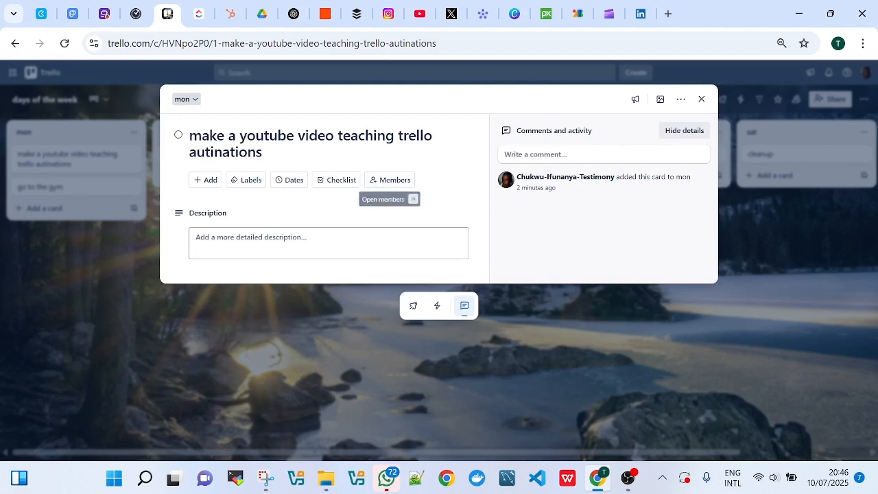
pyautogui.click(209, 181)
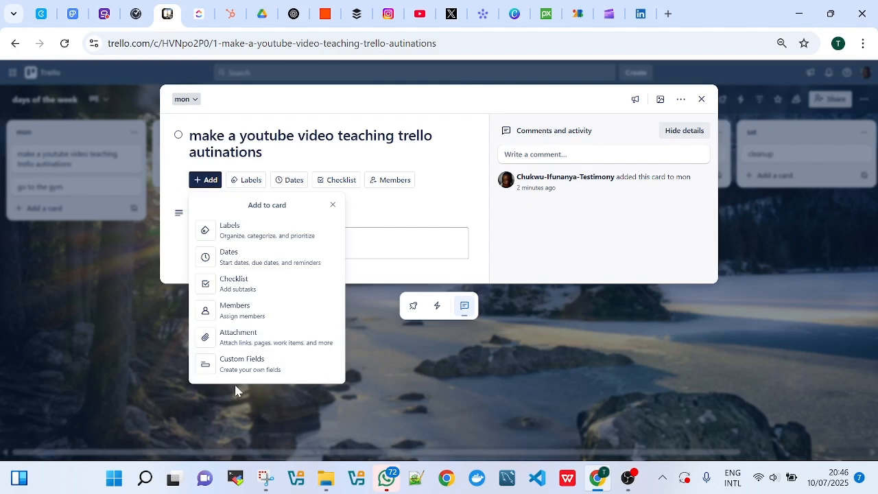
pyautogui.click(136, 308)
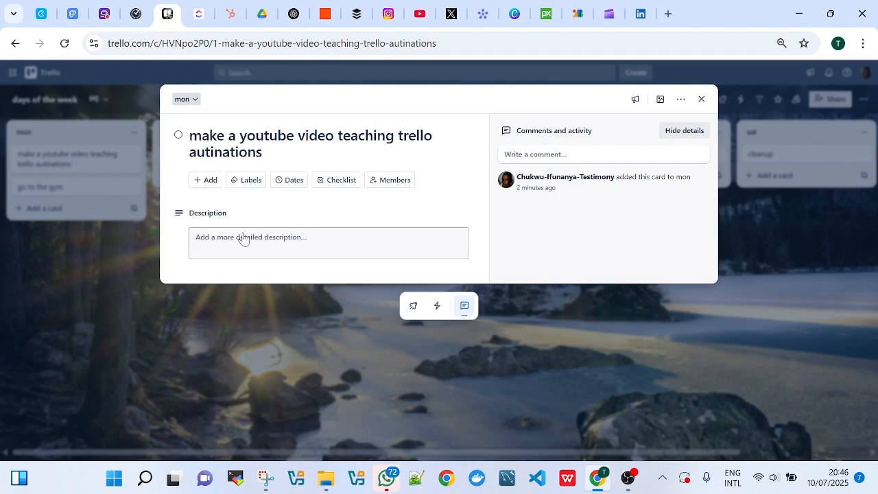
pyautogui.click(246, 184)
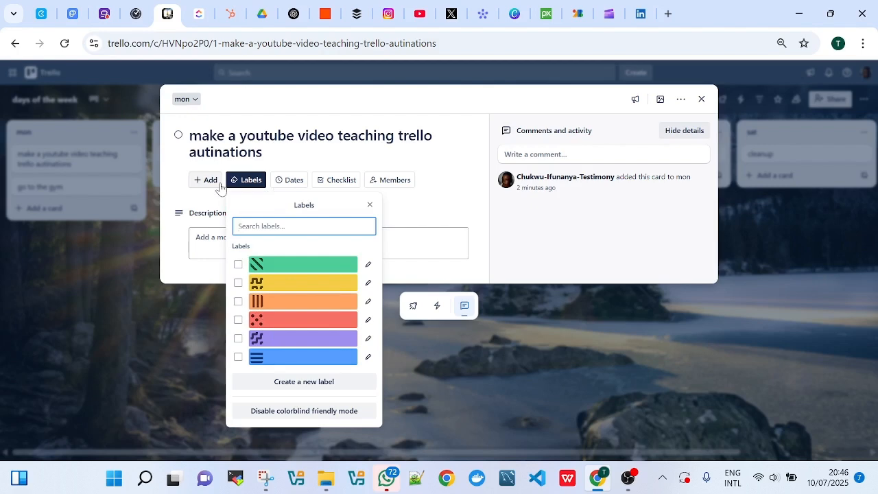
pyautogui.click(273, 321)
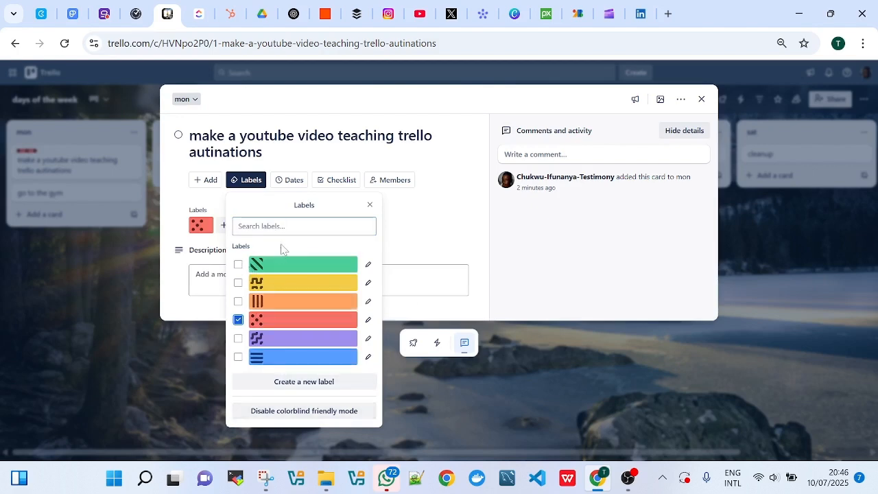
pyautogui.click(368, 320)
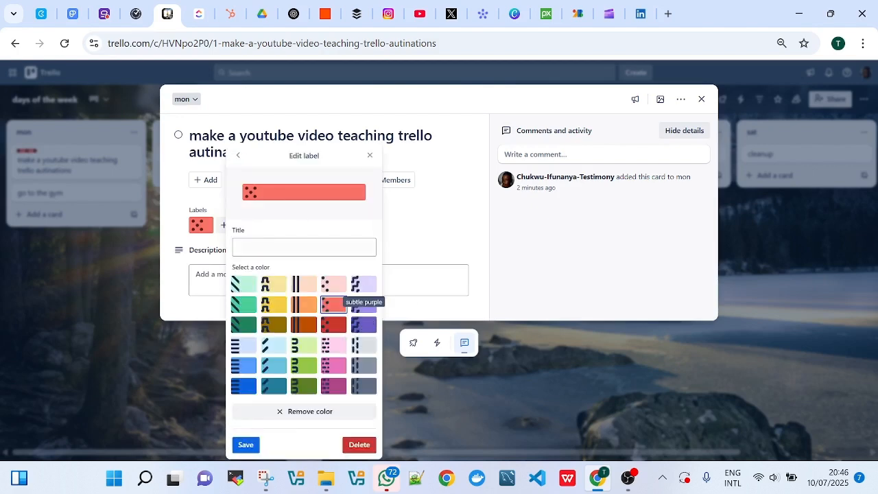
pyautogui.click(305, 247)
pyautogui.click(312, 303)
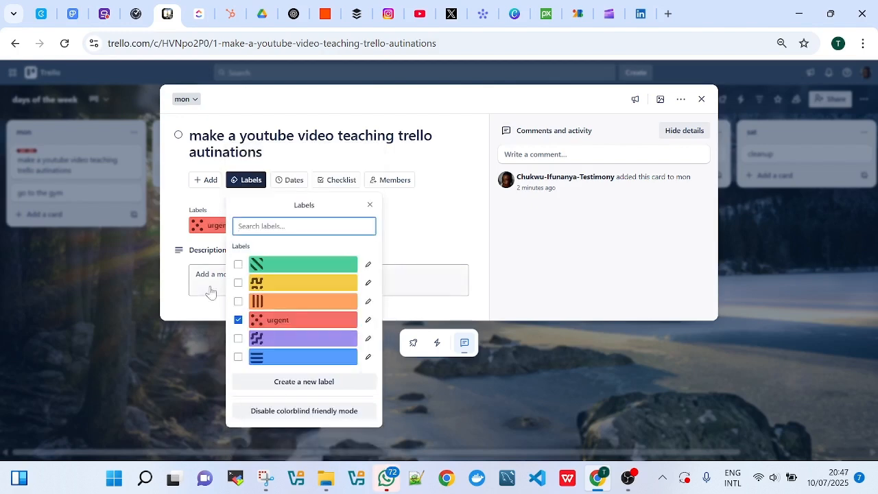
pyautogui.click(179, 342)
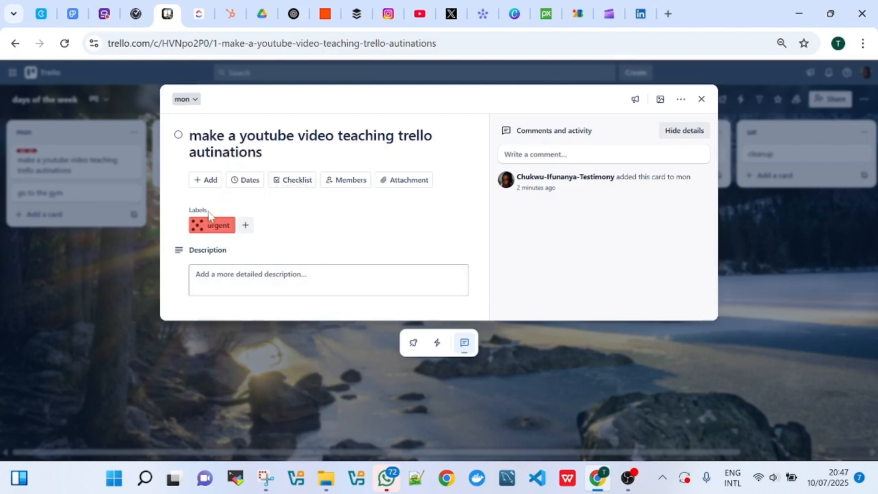
# - Give the card a start date of 7/11/2025 and a due date of 7/17/2025, and save the dates
pyautogui.click(247, 183)
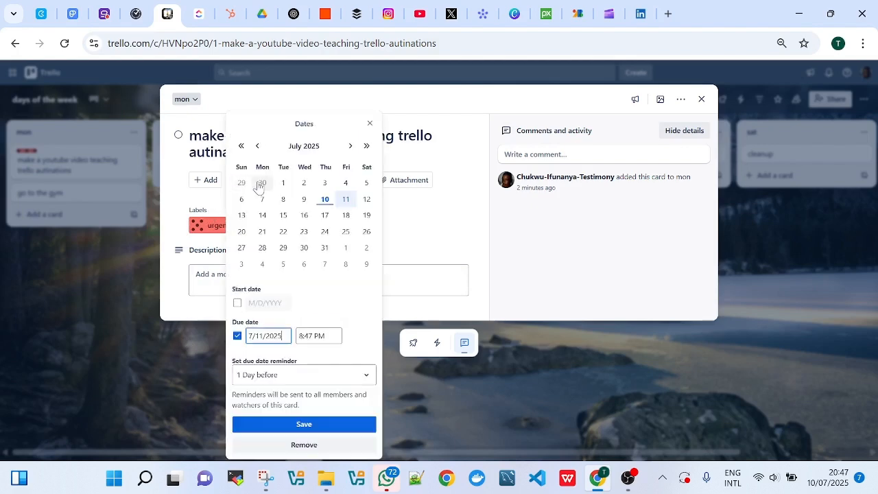
pyautogui.click(237, 303)
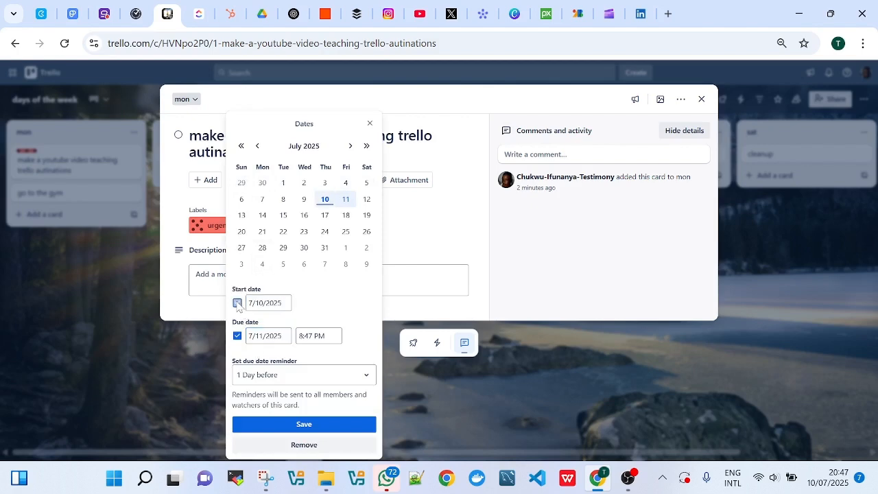
pyautogui.click(344, 199)
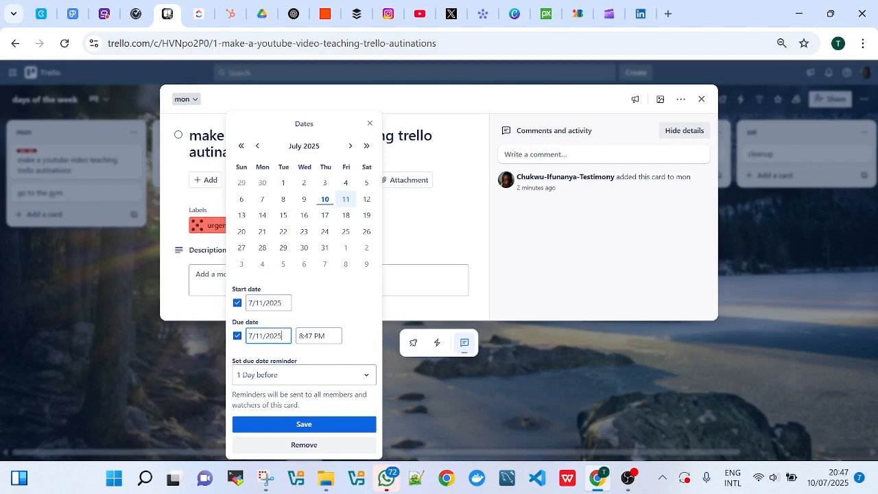
pyautogui.click(238, 336)
pyautogui.click(239, 337)
pyautogui.click(326, 215)
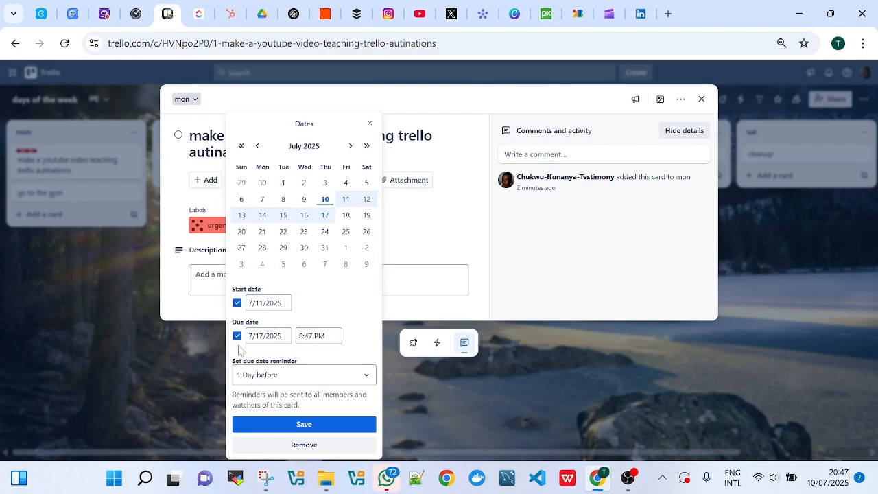
pyautogui.click(293, 425)
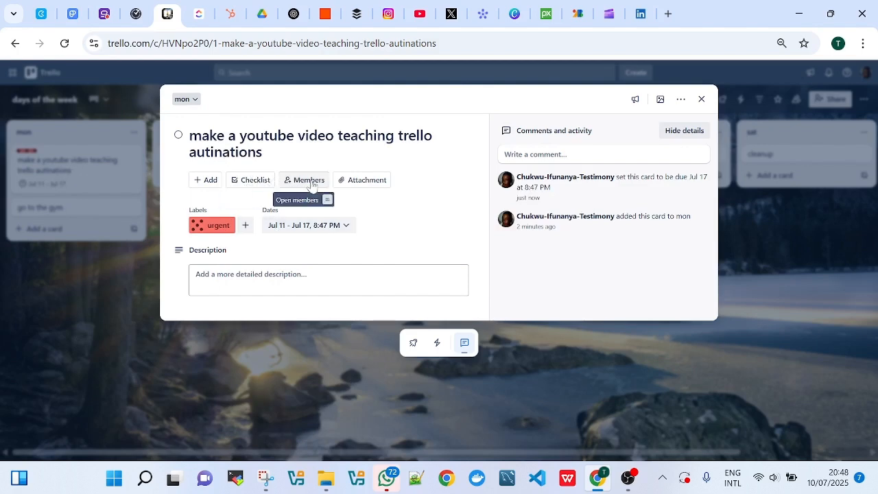
# - Change the card's due date to 7/11/2025, keeping 7/11/2025 as the start date, and save
pyautogui.click(309, 226)
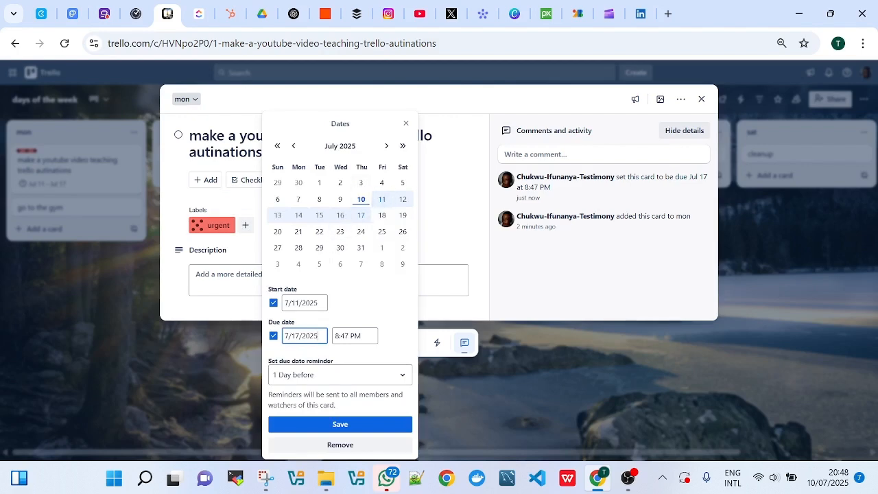
pyautogui.click(382, 199)
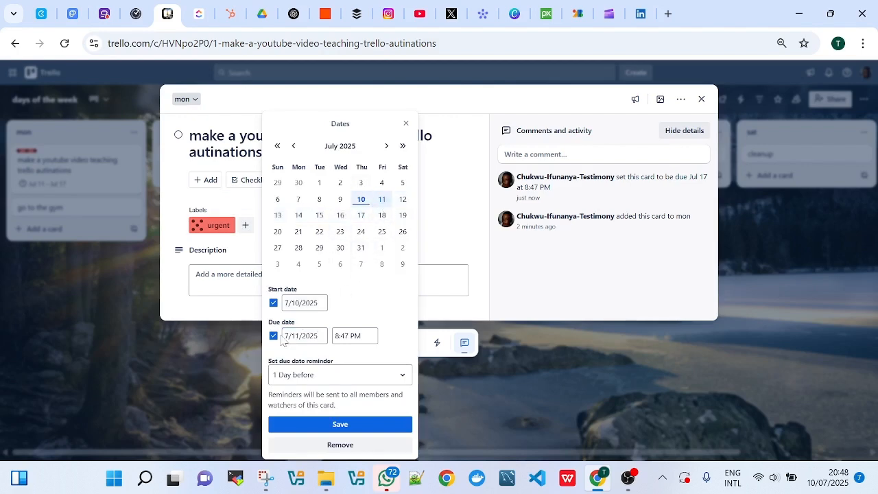
pyautogui.click(383, 199)
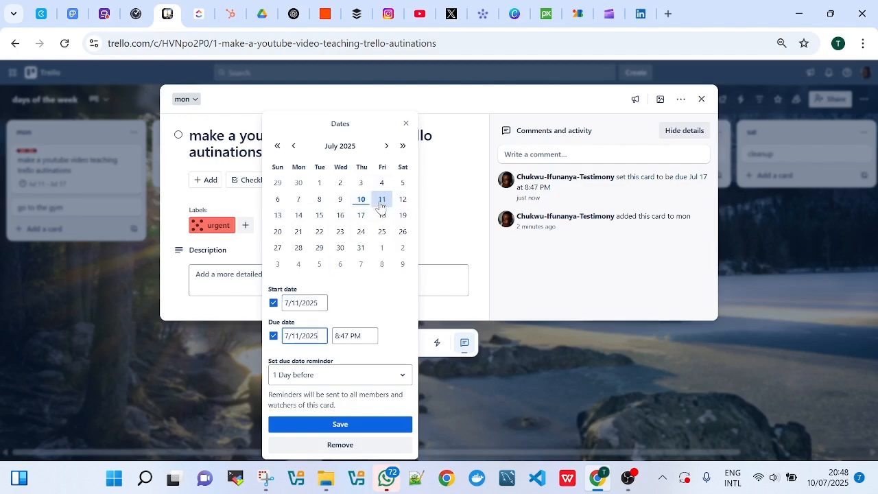
pyautogui.click(314, 424)
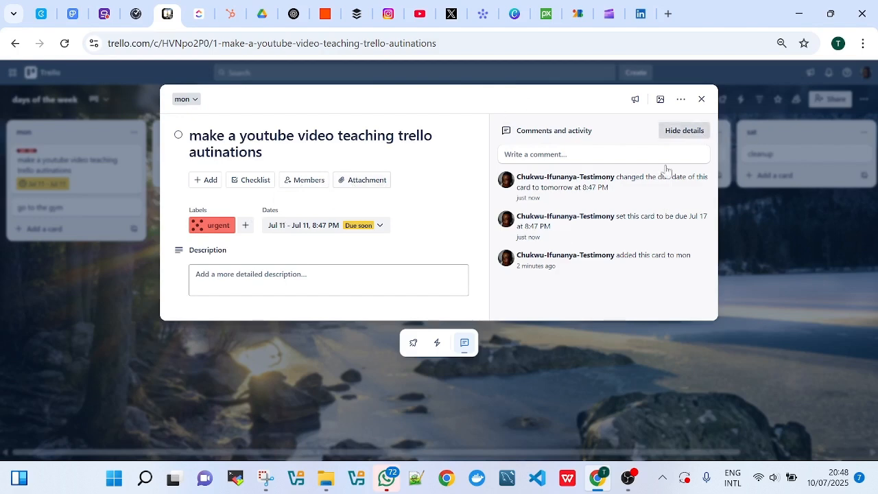
# - Archive the youtube video card and restore it to the board
pyautogui.click(680, 100)
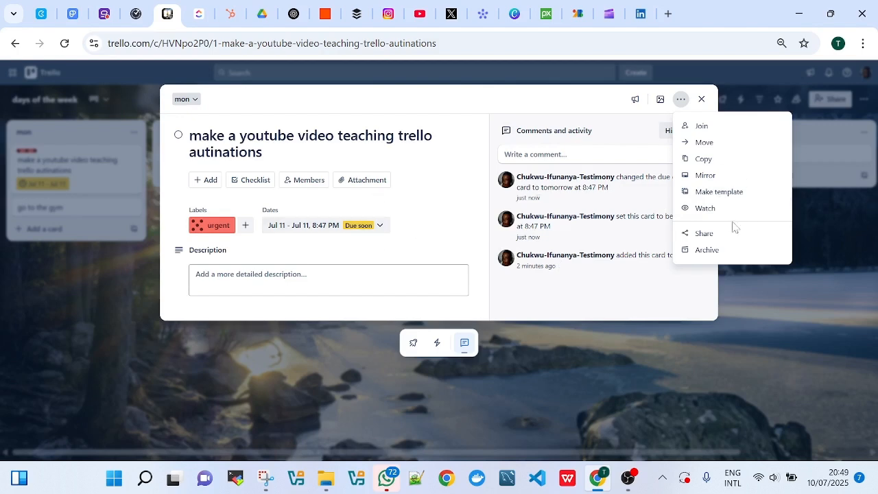
pyautogui.click(692, 214)
pyautogui.click(691, 251)
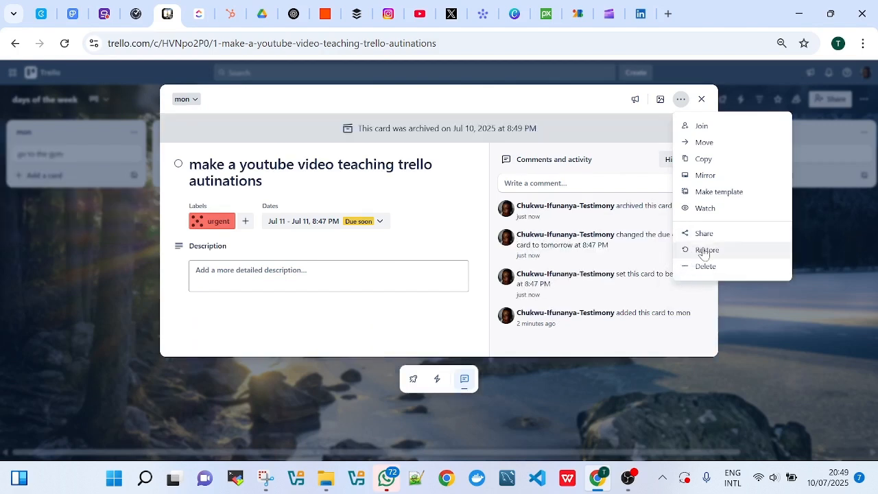
pyautogui.click(712, 254)
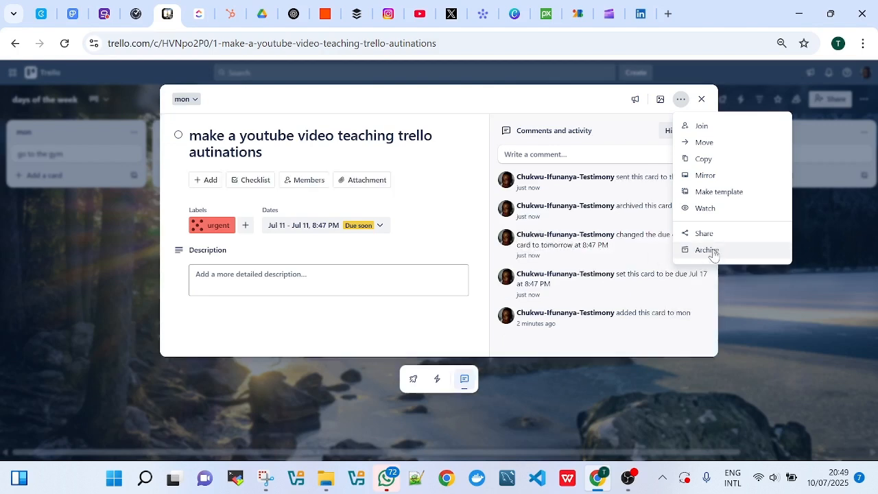
pyautogui.click(228, 334)
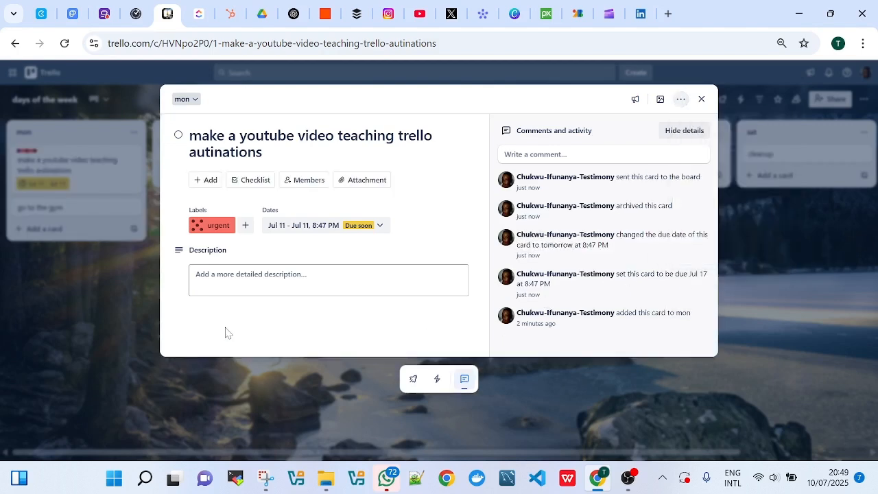
# - Attach the image file "WhatsApp Image 2025-07-09 at 18.40.17_522a6f25.jpg" from the Documents folder to the card
pyautogui.click(369, 181)
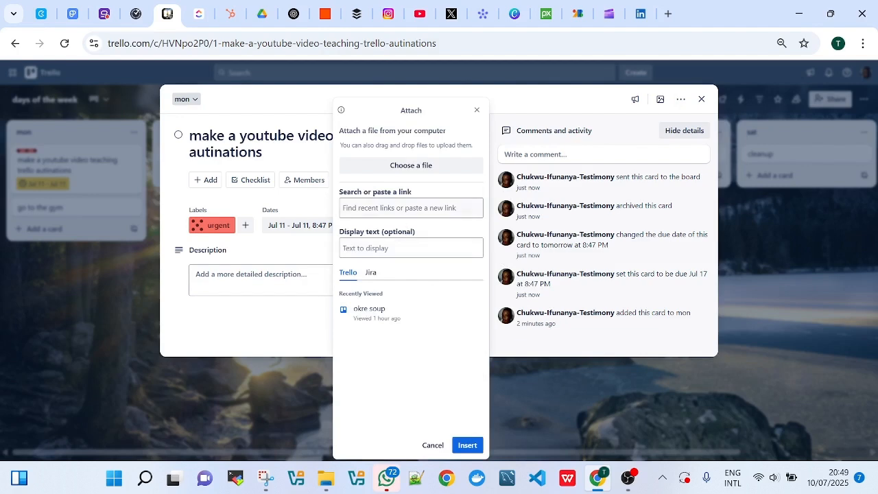
pyautogui.click(412, 168)
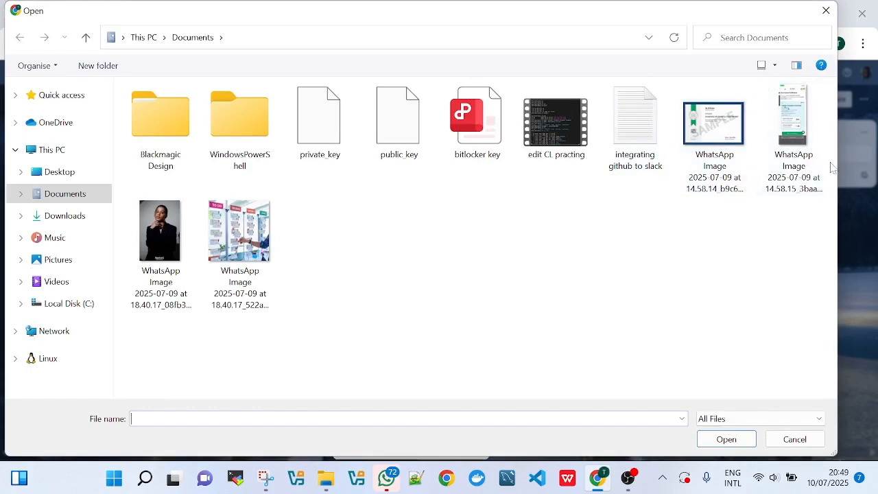
pyautogui.click(264, 251)
pyautogui.click(727, 439)
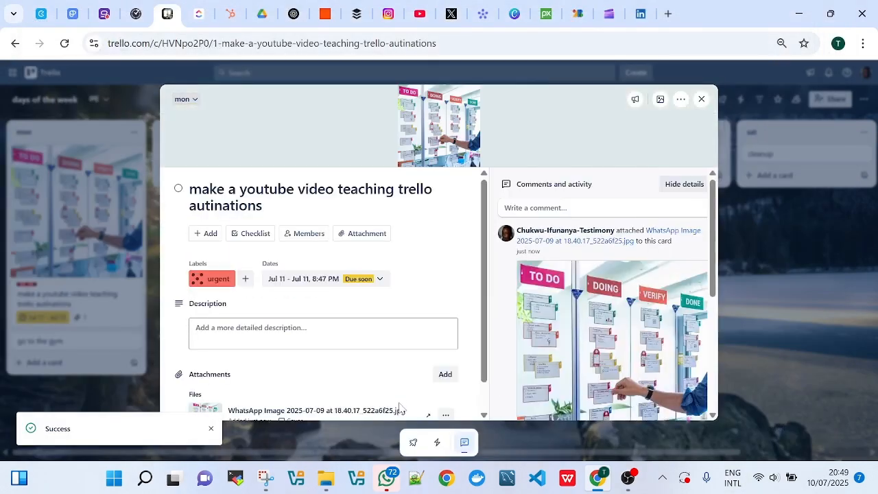
# - Review the attached image in the card's activity, view it enlarged with its options, and close the preview
pyautogui.scroll(-3, 606, 345)
pyautogui.scroll(3, 606, 345)
pyautogui.scroll(1, 606, 345)
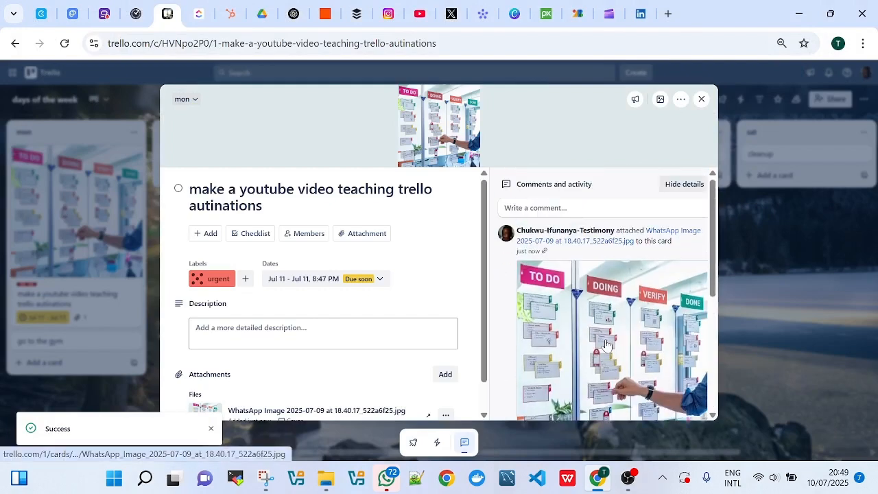
pyautogui.scroll(-3, 607, 343)
pyautogui.scroll(3, 611, 341)
pyautogui.click(616, 338)
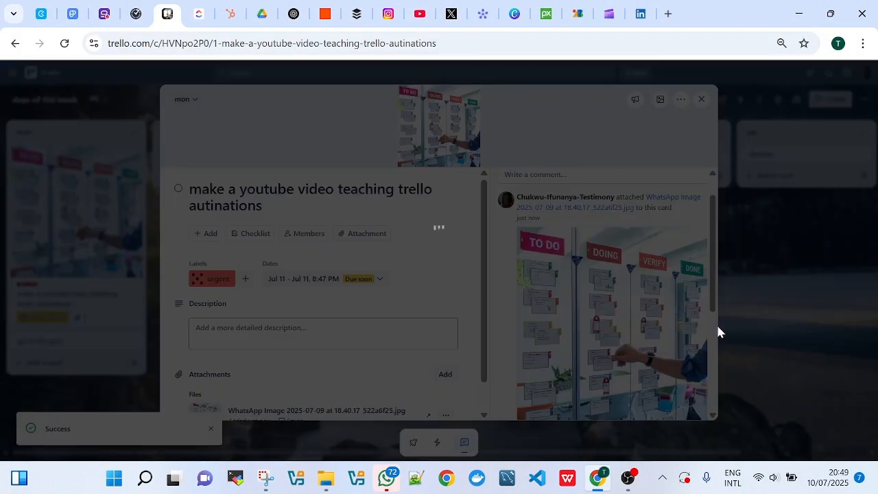
pyautogui.moveTo(326, 478)
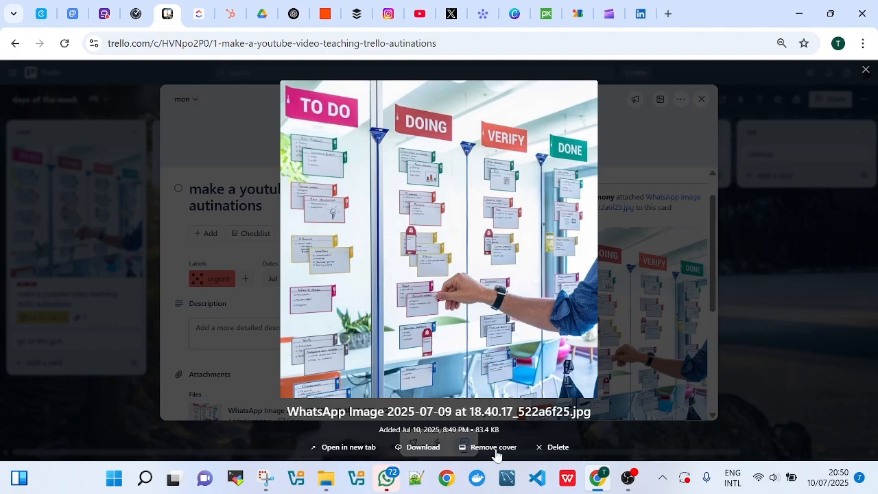
pyautogui.click(610, 434)
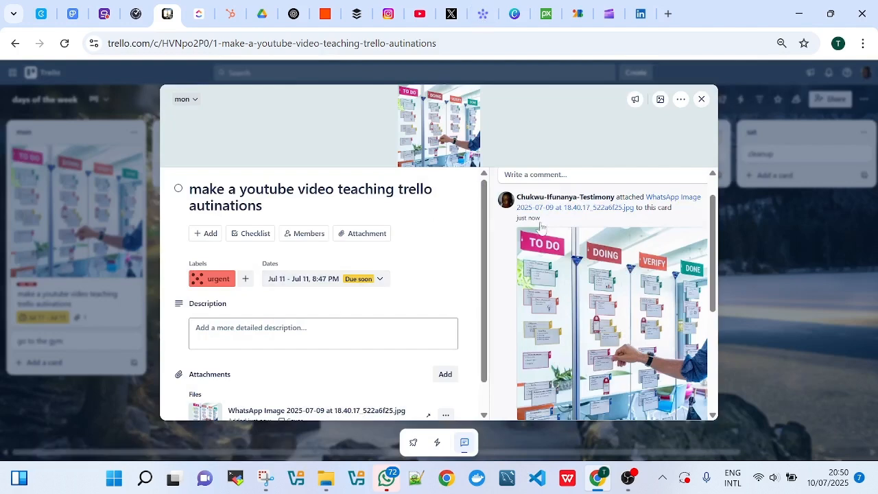
# - Open the card's attachment dialog, search Google for "laptop wallpaper" in a new tab, and preview the Unsplash laptop image
pyautogui.click(356, 239)
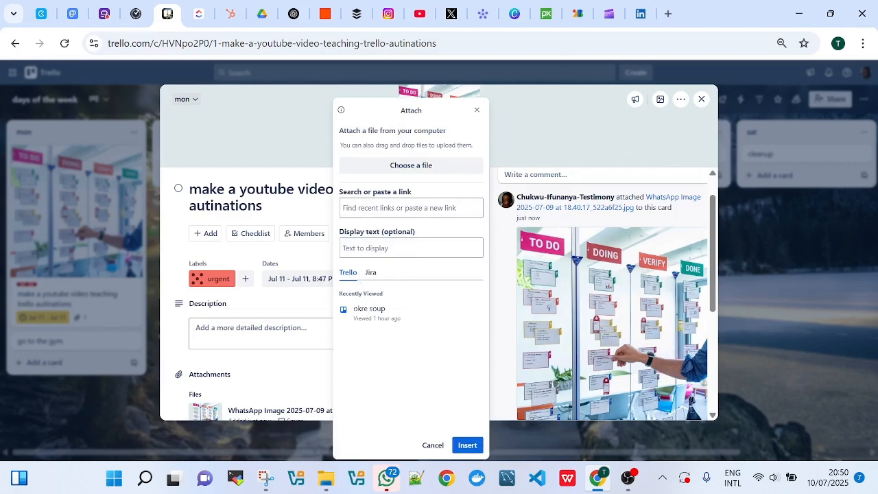
pyautogui.click(667, 14)
pyautogui.click(109, 44)
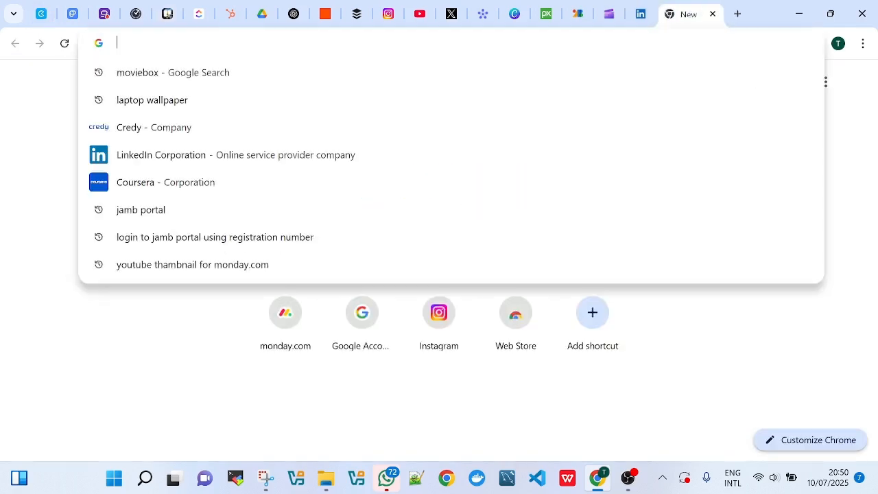
pyautogui.click(115, 100)
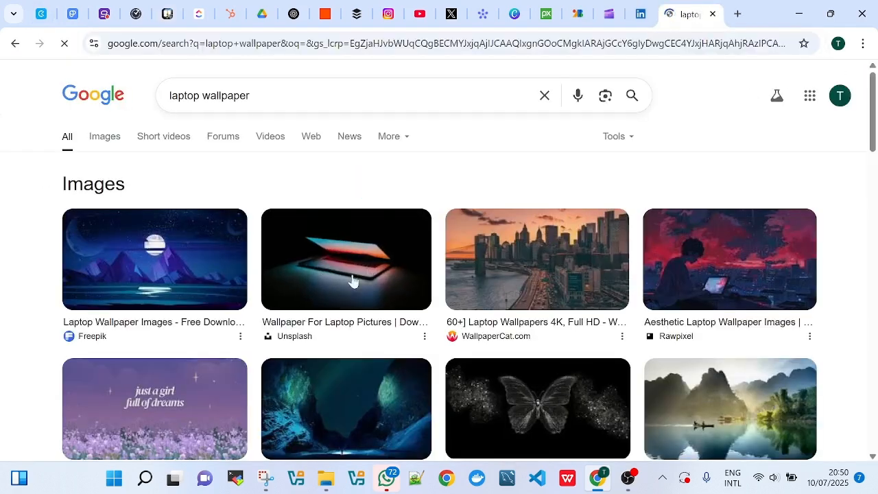
pyautogui.click(370, 278)
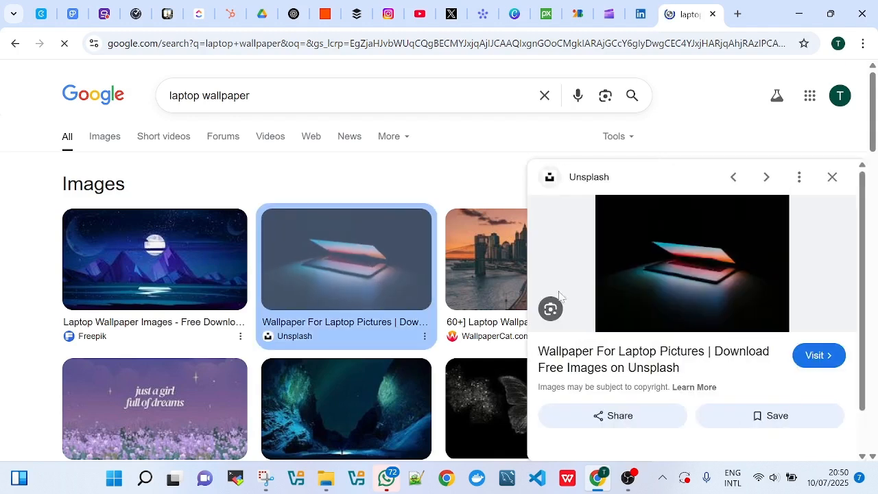
# - Attach the Unsplash laptop image from the search results to the youtube video card and close the attachment dialog
pyautogui.moveTo(733, 286); pyautogui.dragTo(639, 100)
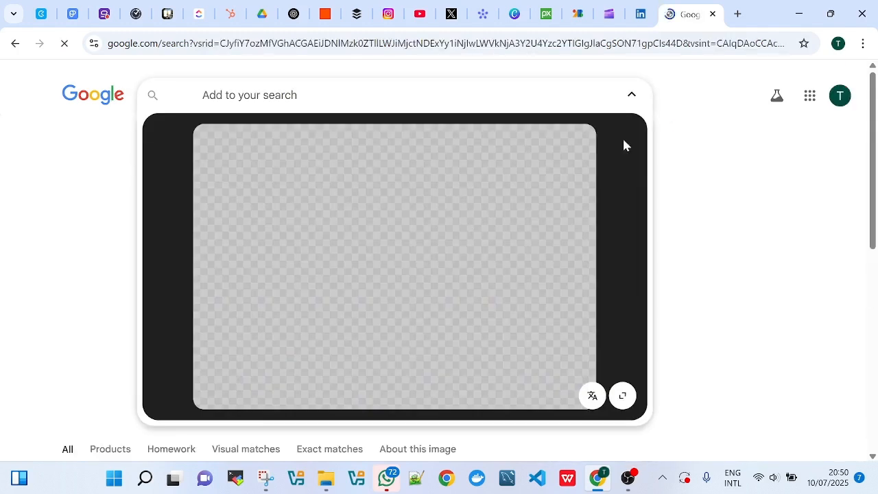
pyautogui.click(8, 44)
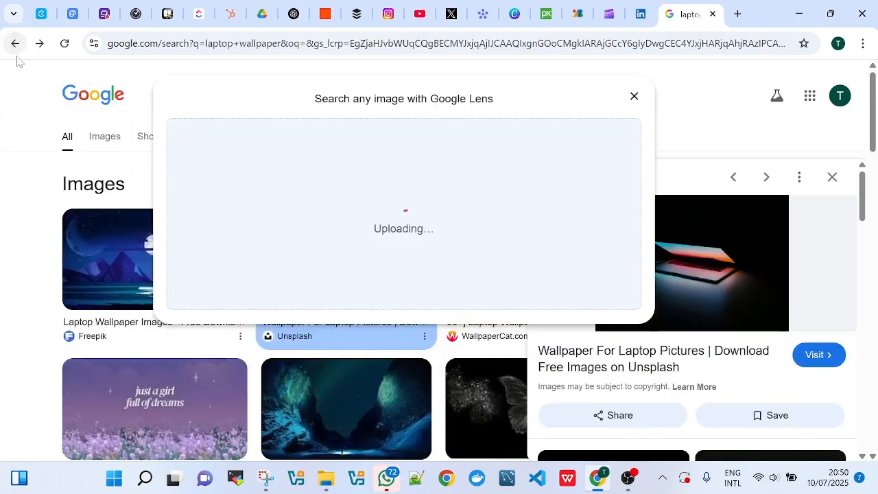
pyautogui.moveTo(334, 244); pyautogui.dragTo(273, 277)
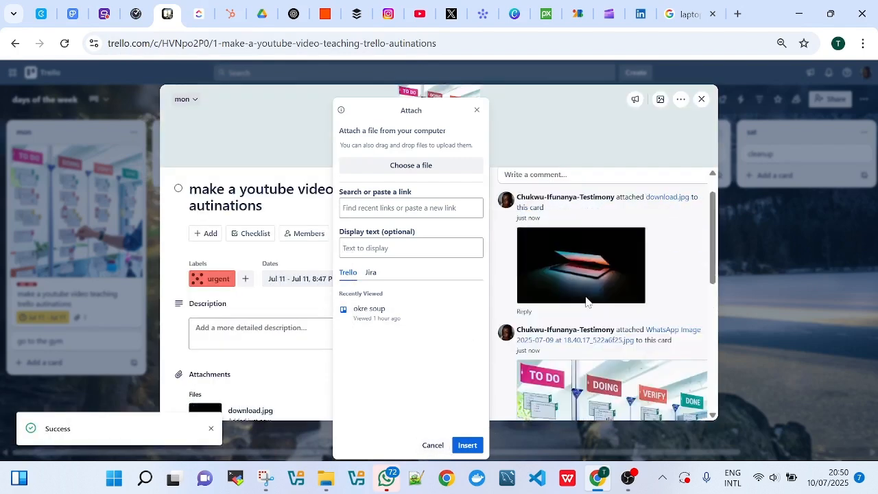
pyautogui.click(477, 110)
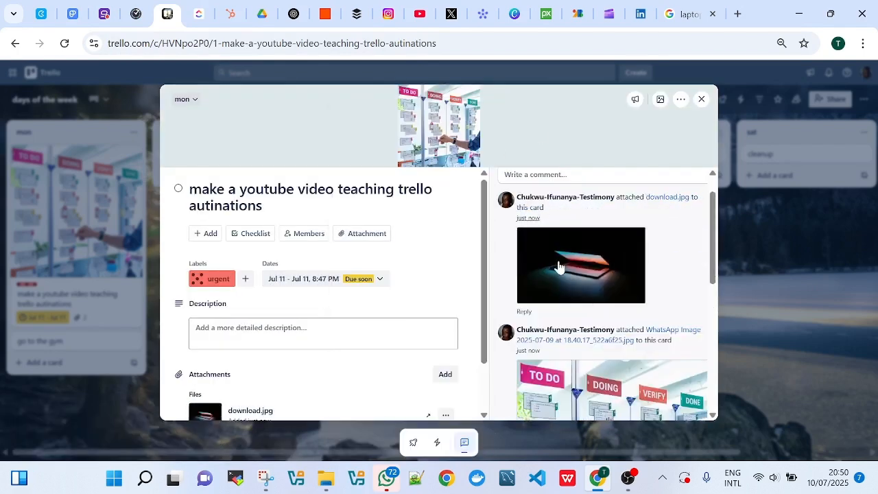
# - Make download.jpg the card's cover from its enlarged preview, and close both the preview and the card
pyautogui.click(564, 267)
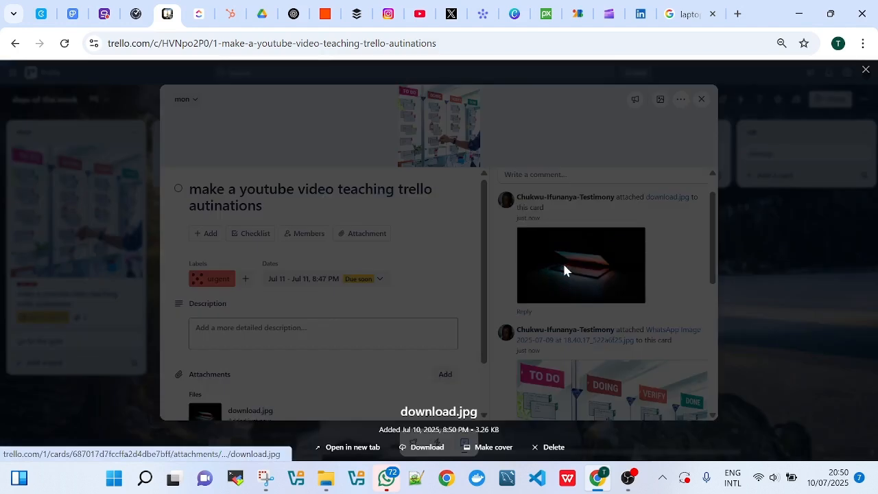
pyautogui.click(485, 447)
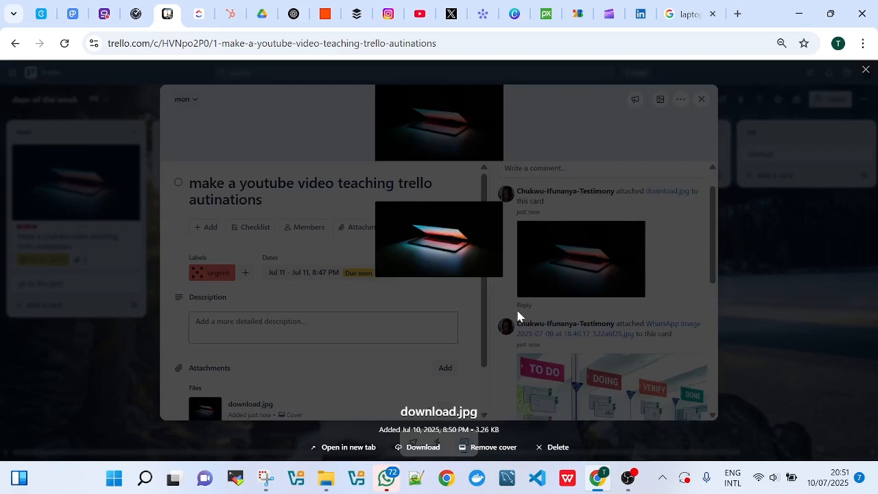
pyautogui.click(518, 316)
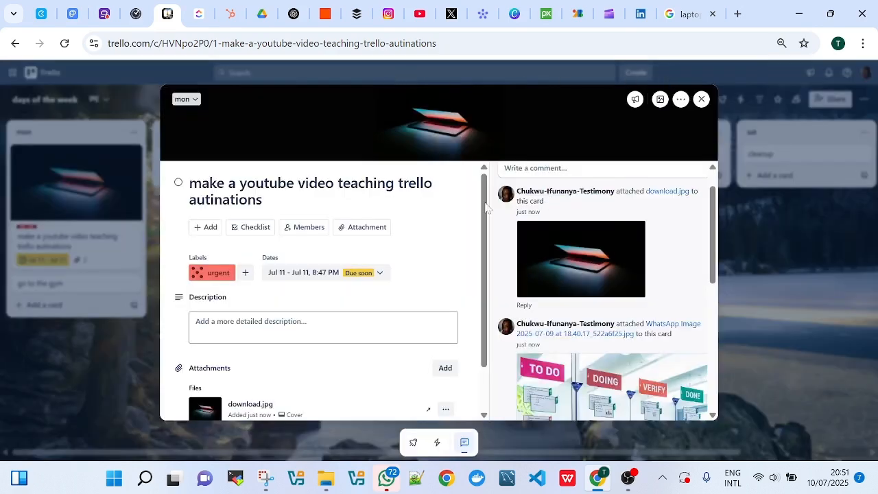
pyautogui.click(764, 299)
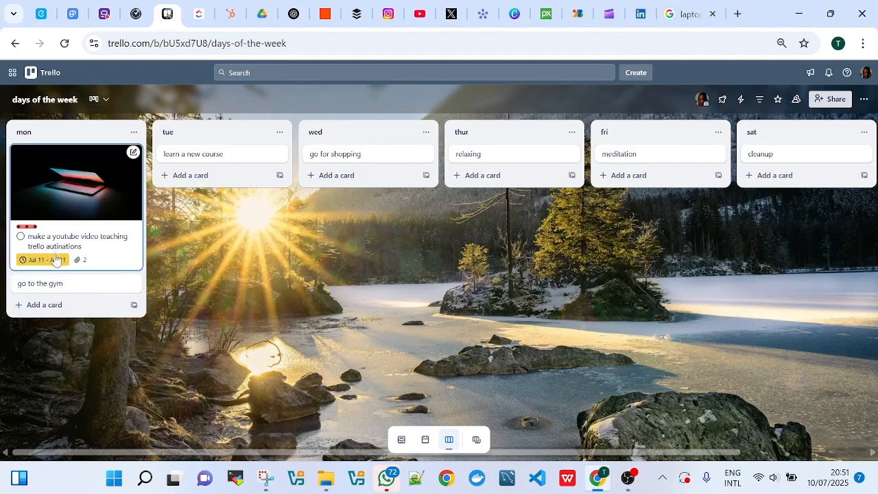
# - Reopen the youtube video card in the mon list and add a checklist titled "record the video"
pyautogui.click(68, 208)
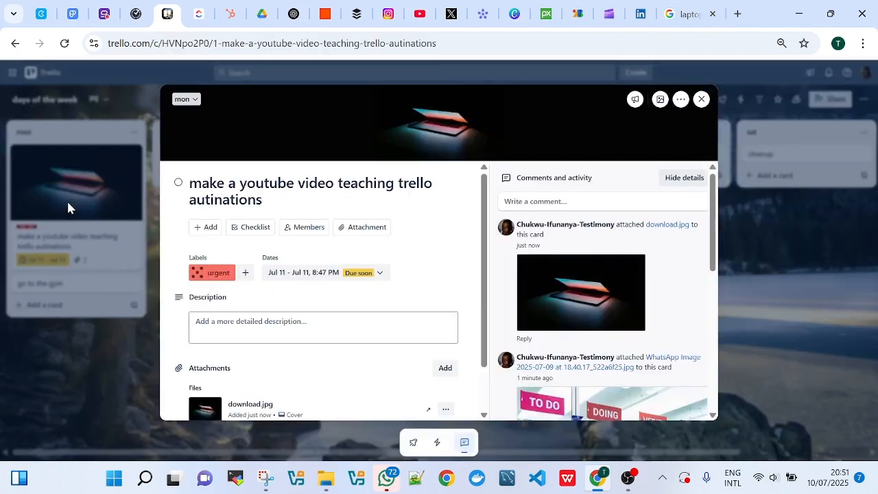
pyautogui.click(258, 229)
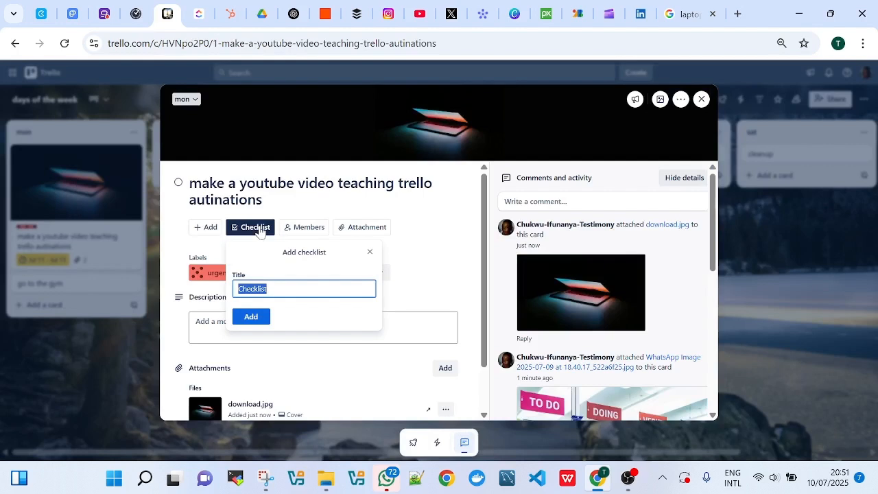
pyautogui.click(267, 289)
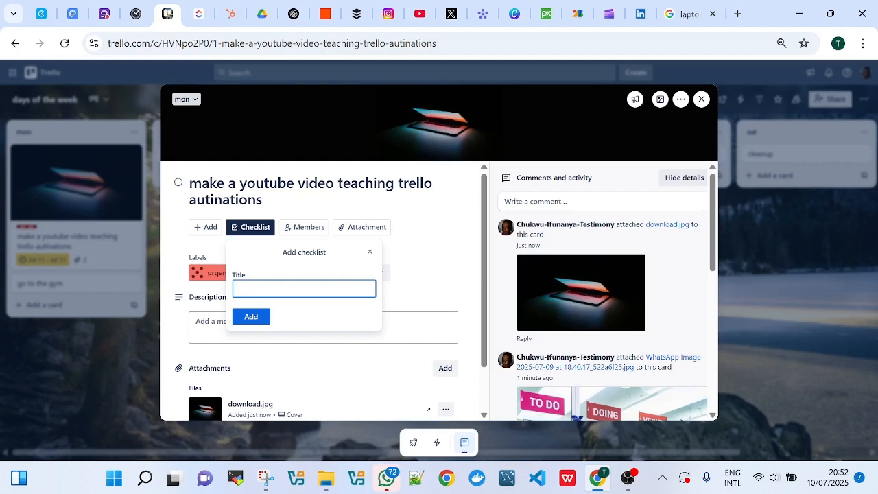
pyautogui.write('make')
pyautogui.press('BackSpace')
pyautogui.press('BackSpace')
pyautogui.press('BackSpace')
pyautogui.write('record the viseo')
pyautogui.press('BackSpace')
pyautogui.press('BackSpace')
pyautogui.press('BackSpace')
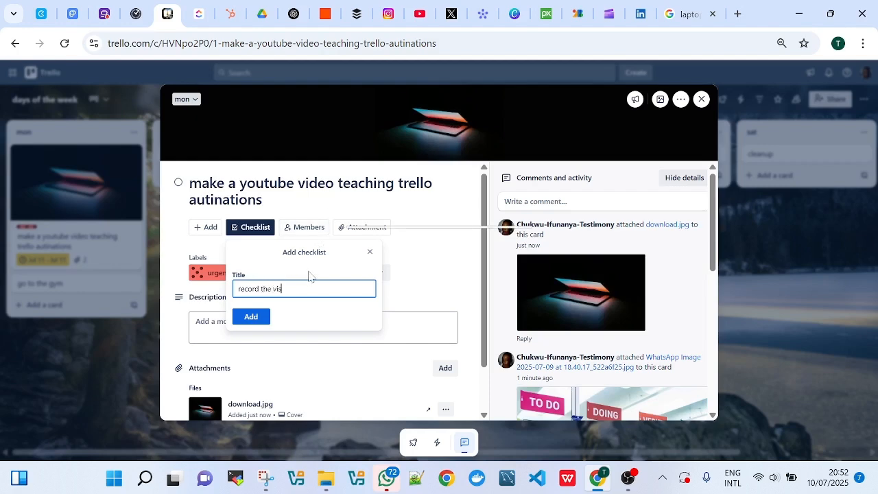
pyautogui.write('deo')
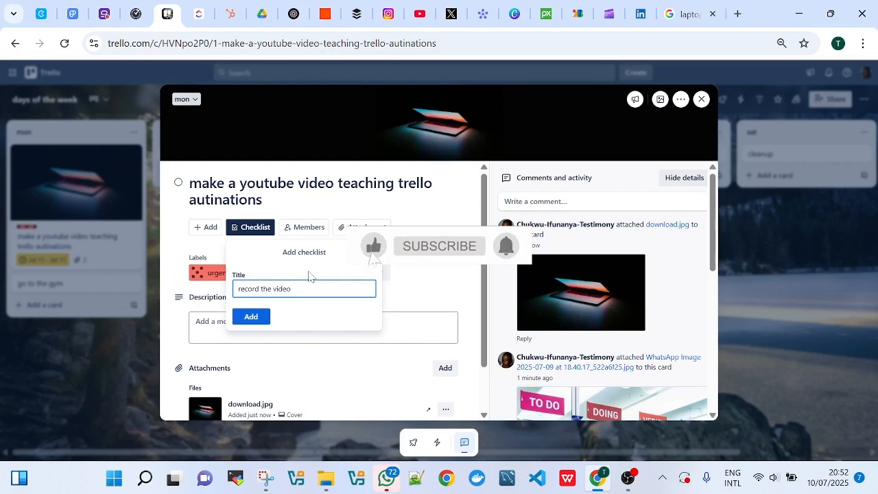
pyautogui.click(245, 315)
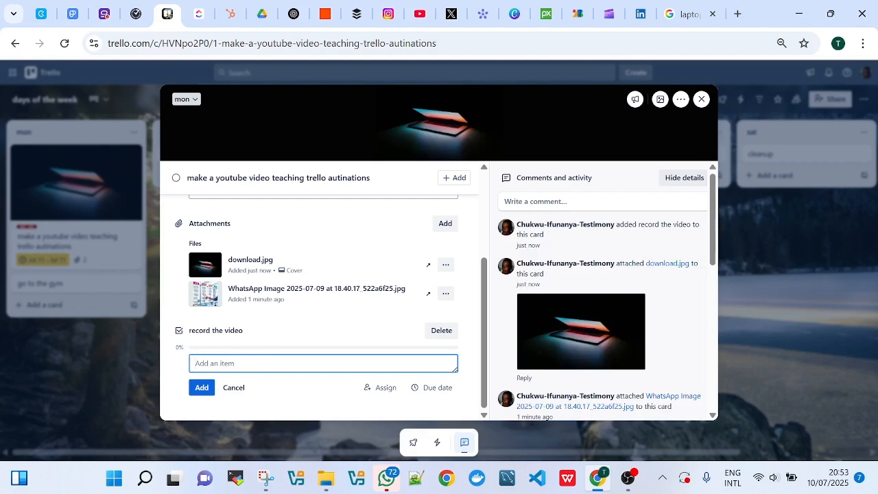
# - Add the items "recheck the recorded vidoe" and "edit the video" to the checklist and finish adding items
pyautogui.write('recheck the recorded vidoe')
pyautogui.click(202, 389)
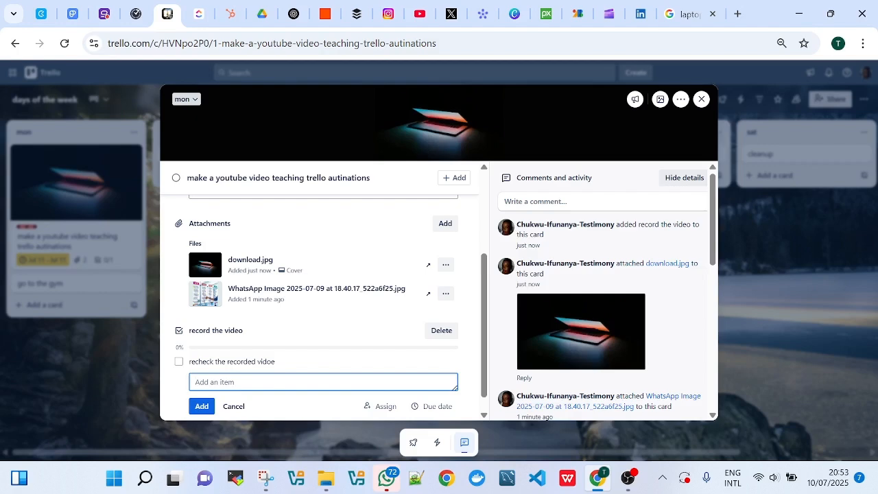
pyautogui.write('edit the video')
pyautogui.click(203, 406)
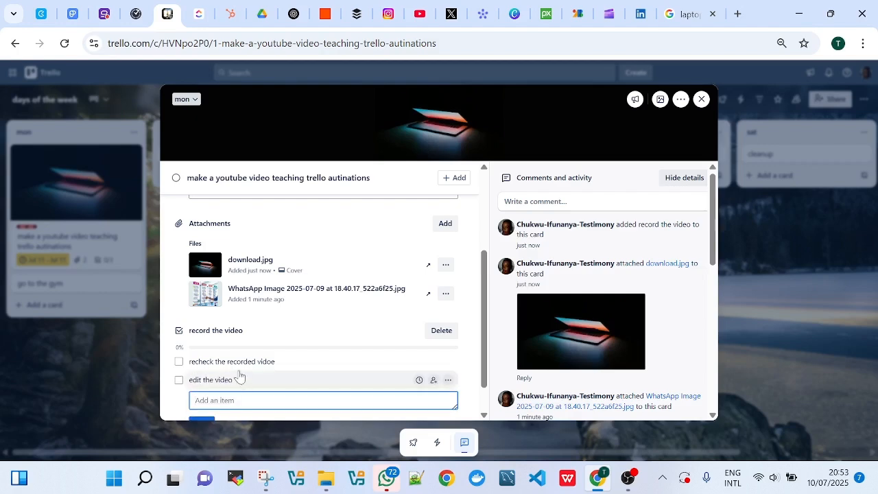
pyautogui.click(179, 330)
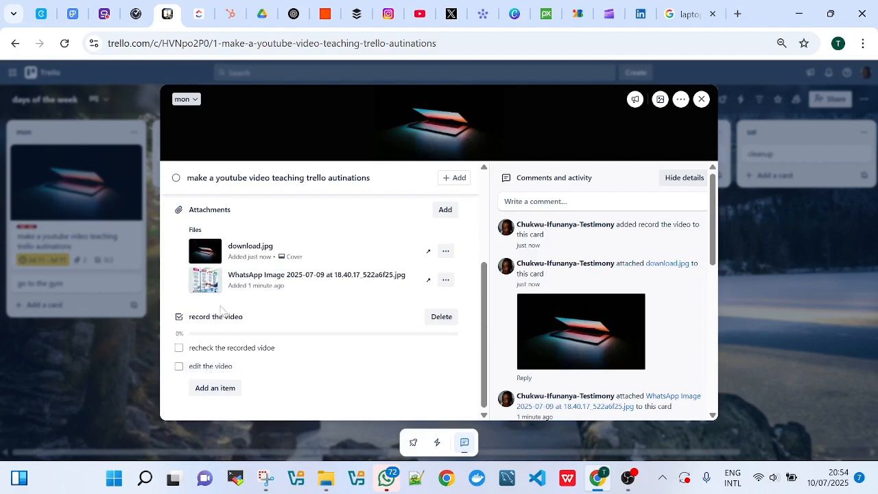
# - Rename the "record the video" checklist to "sub youtube video task"
pyautogui.scroll(5, 204, 206)
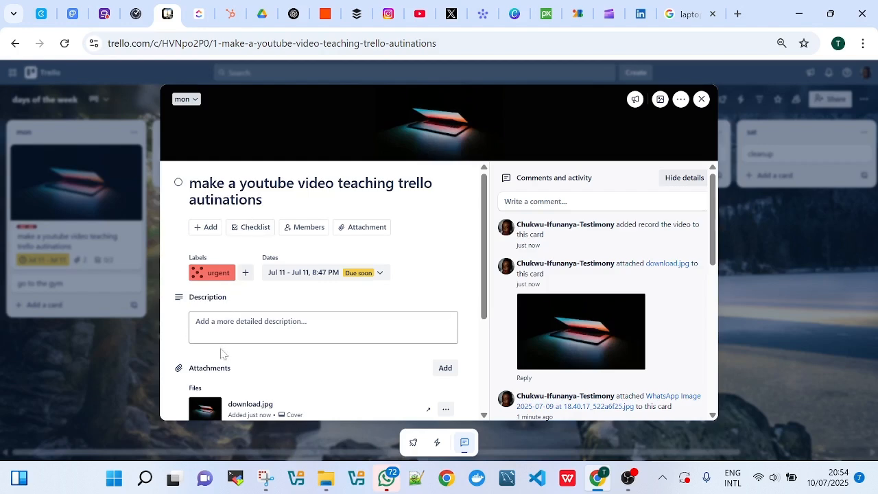
pyautogui.scroll(-3, 221, 353)
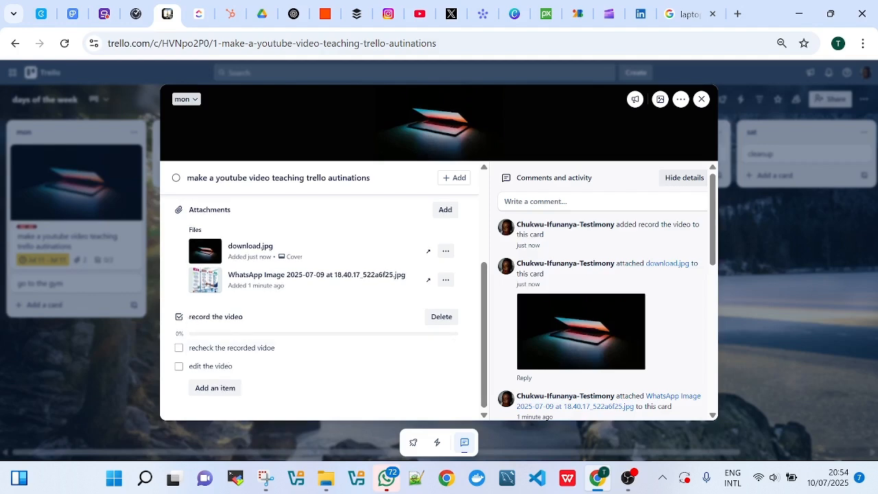
pyautogui.scroll(3, 249, 329)
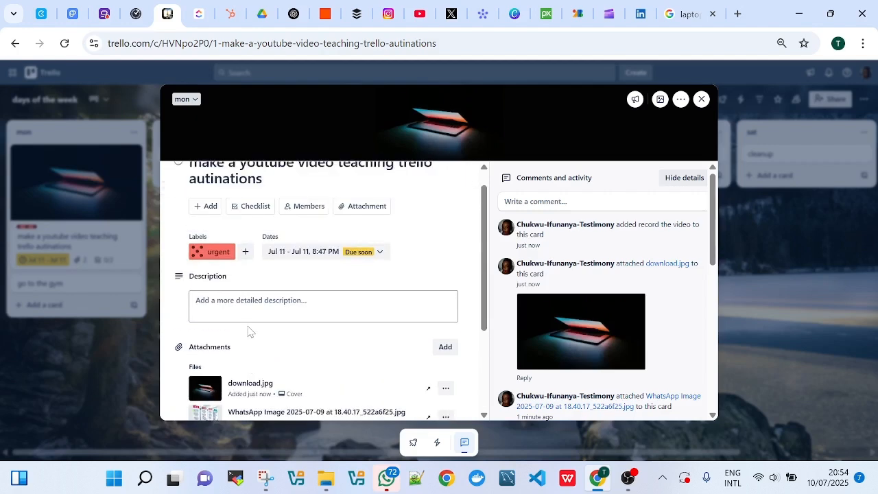
pyautogui.scroll(-2, 249, 329)
pyautogui.click(247, 318)
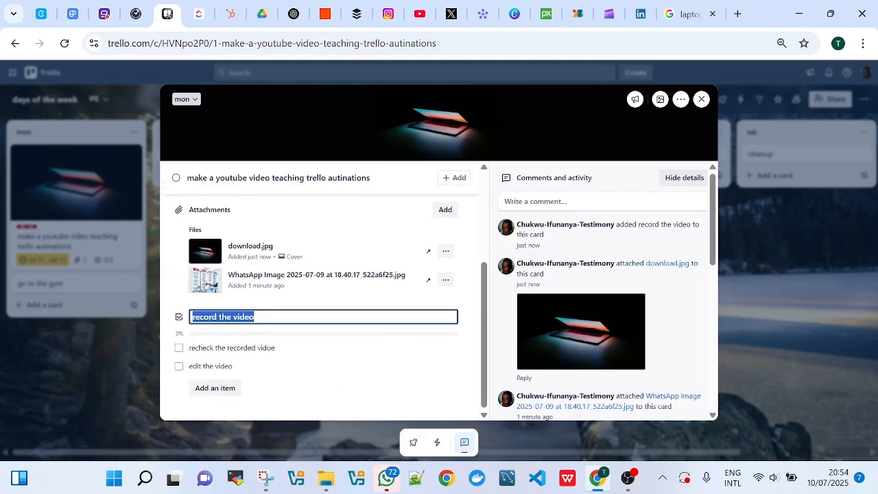
pyautogui.press('BackSpace')
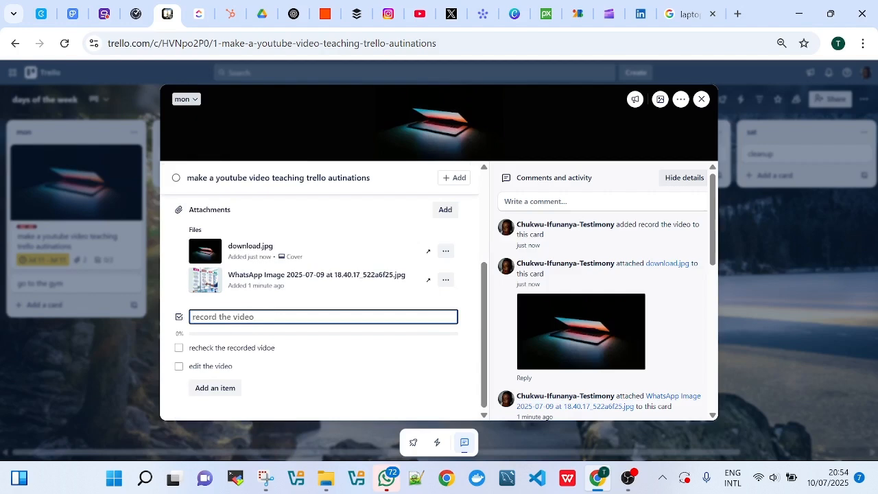
pyautogui.write('sub youtube vide')
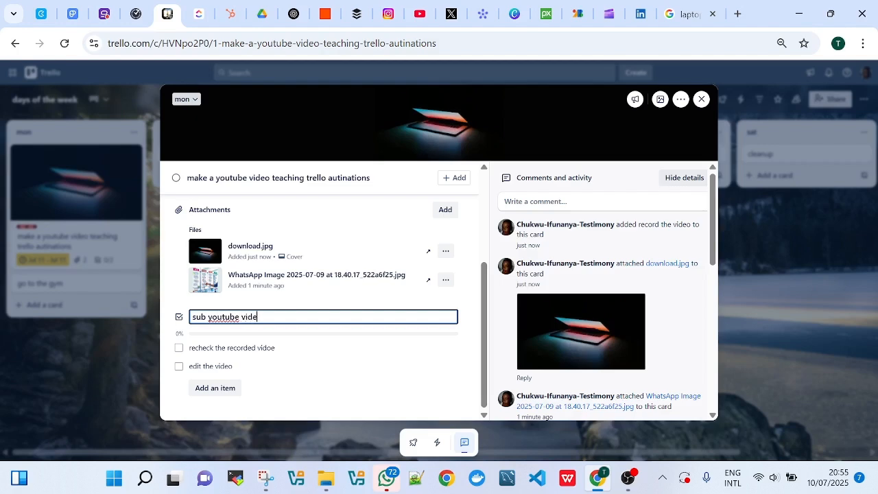
pyautogui.write('o tasks')
pyautogui.press('BackSpace')
pyautogui.click(317, 352)
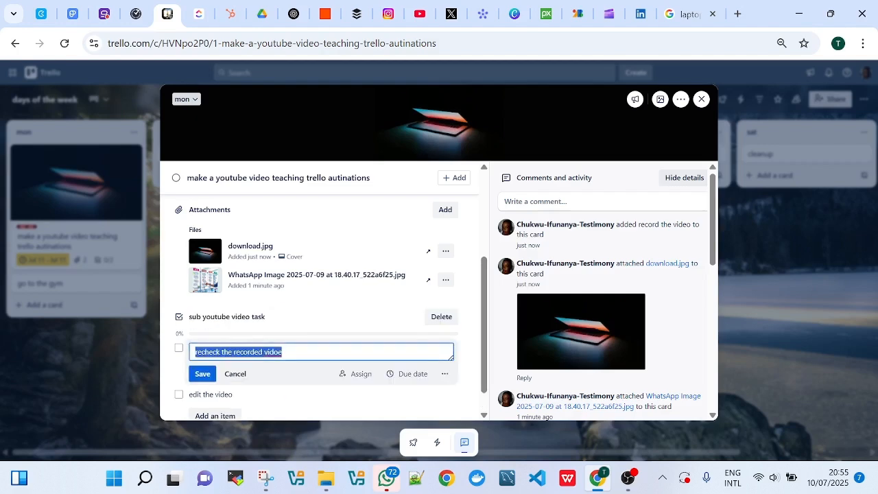
pyautogui.scroll(-1, 284, 373)
pyautogui.click(260, 367)
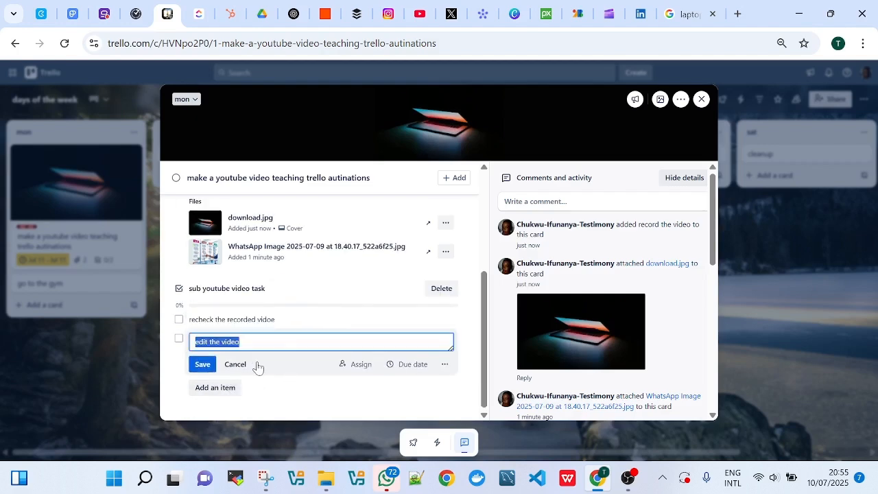
pyautogui.click(271, 389)
pyautogui.click(225, 352)
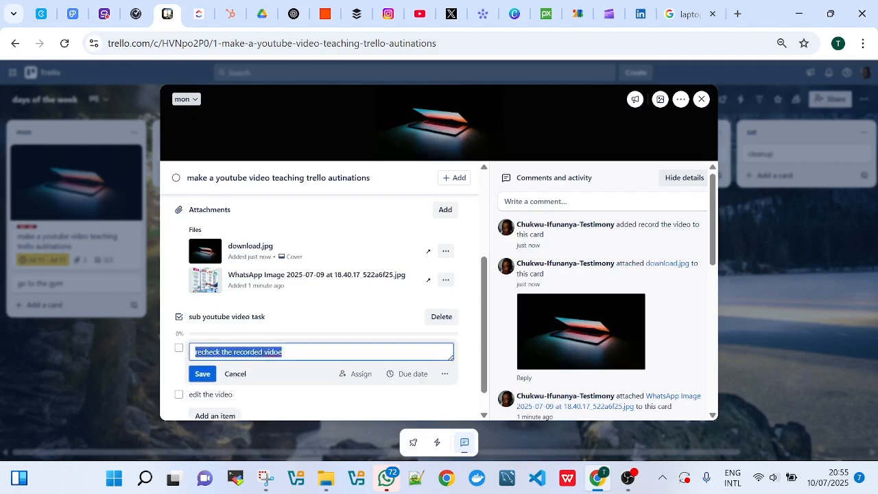
pyautogui.click(220, 394)
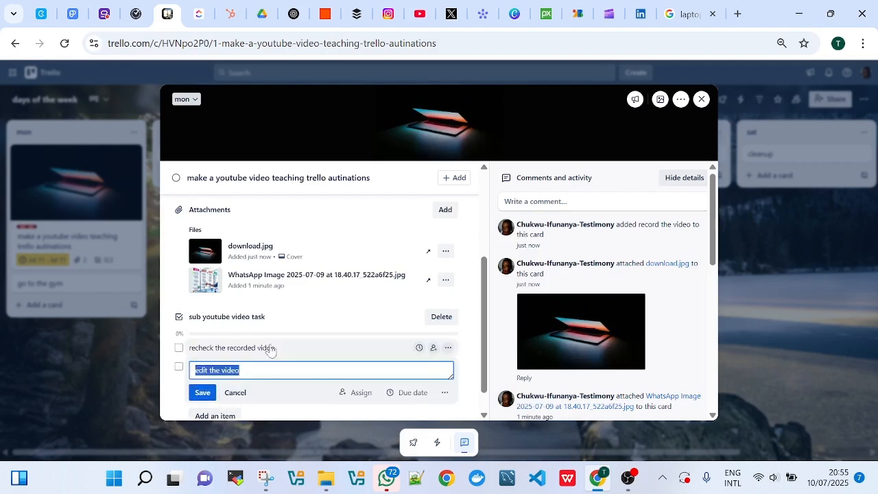
# - Cut the text of the checklist's first item, "recheck the recorded vidoe", and save the item as "record the video" instead
pyautogui.click(268, 347)
pyautogui.click(240, 352)
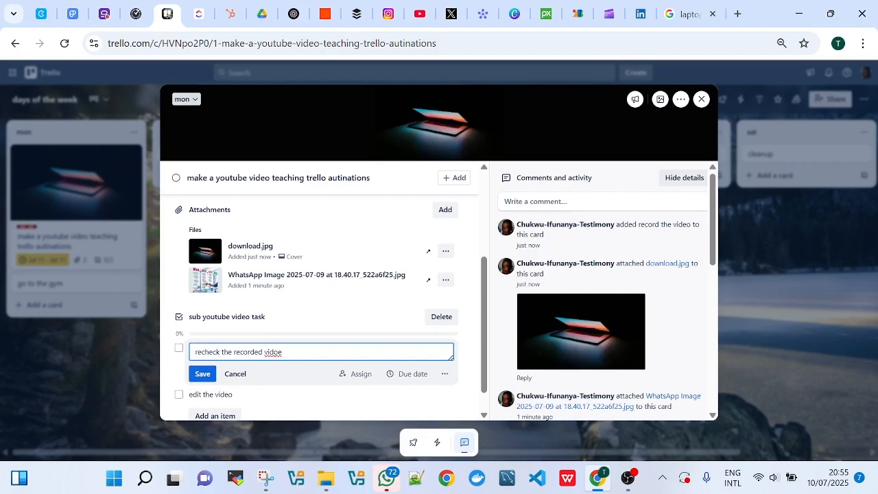
pyautogui.moveTo(195, 352); pyautogui.dragTo(282, 352)
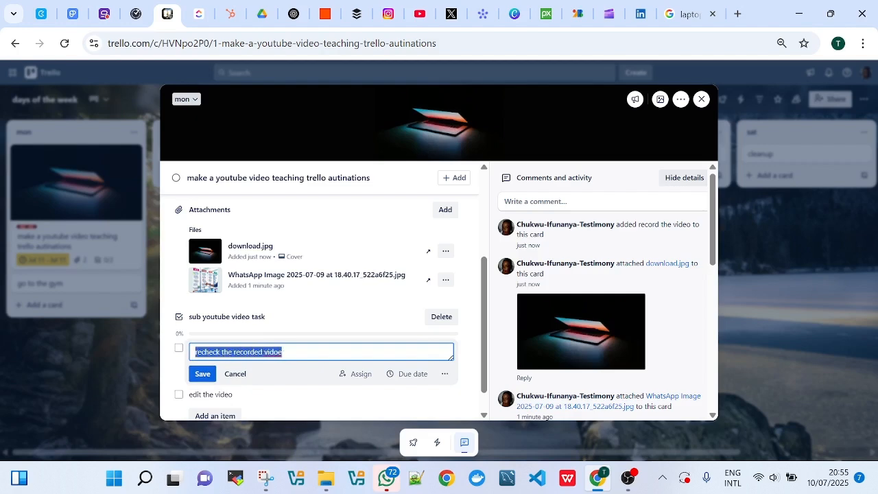
pyautogui.rightClick(284, 352)
pyautogui.click(197, 352)
pyautogui.moveTo(196, 352); pyautogui.dragTo(282, 352)
pyautogui.rightClick(269, 354)
pyautogui.click(291, 90)
pyautogui.press('BackSpace')
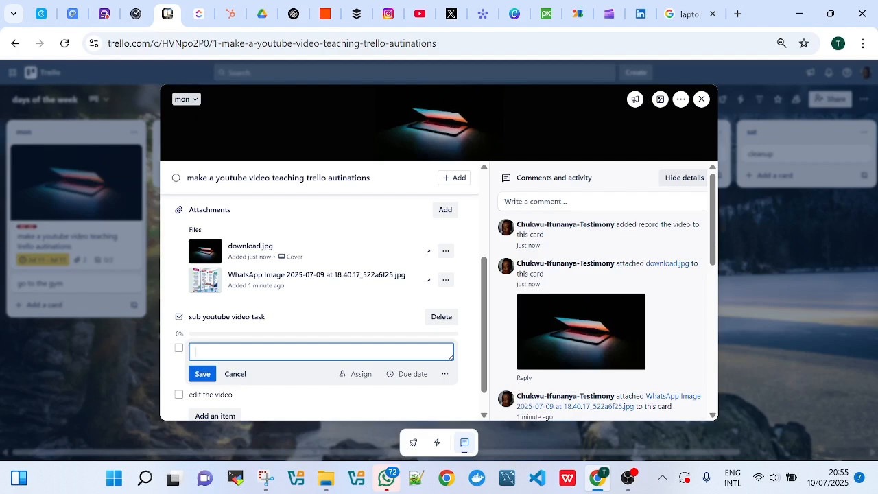
pyautogui.write('record the video')
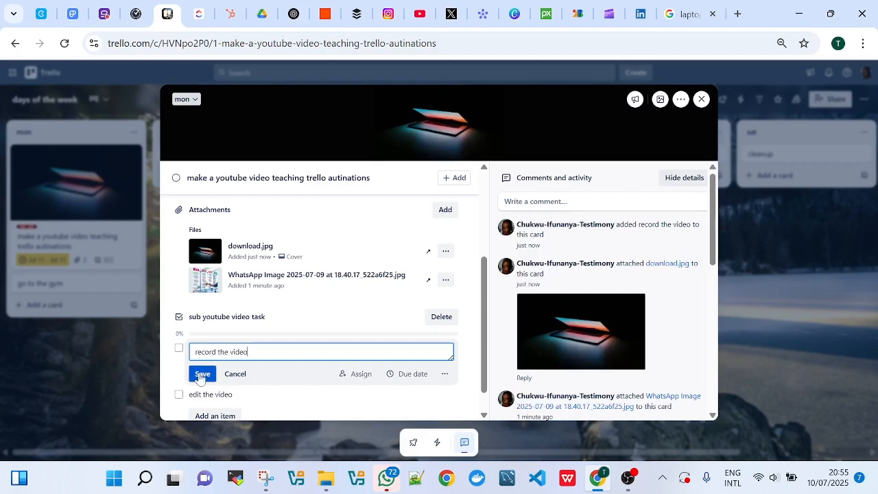
pyautogui.click(201, 375)
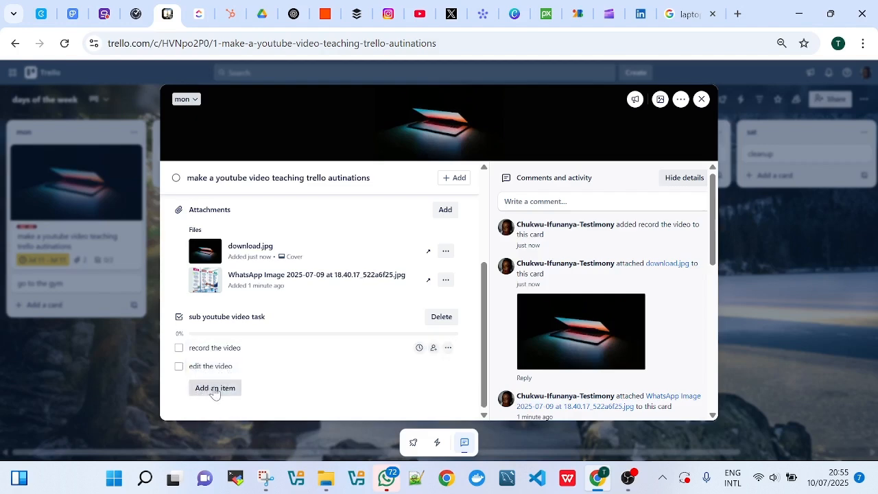
# - Paste the cut text "recheck the recorded vidoe" as a new item at the end of the "sub youtube video task" checklist
pyautogui.click(214, 388)
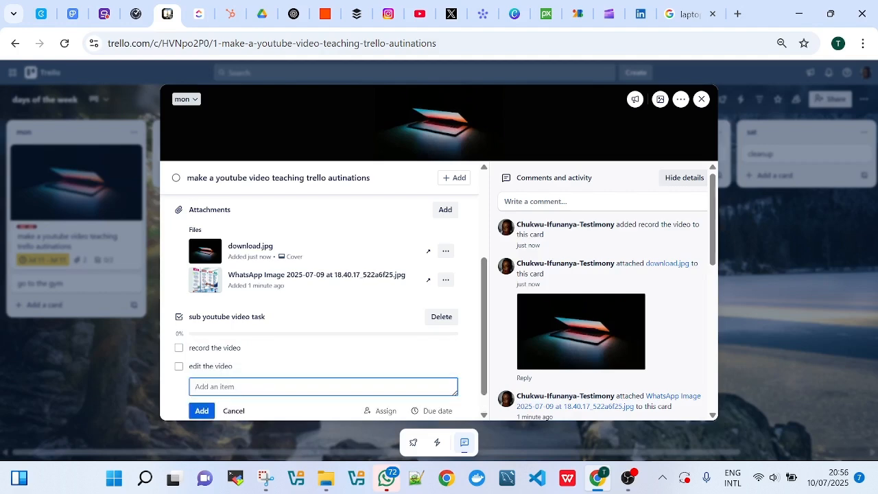
pyautogui.rightClick(210, 386)
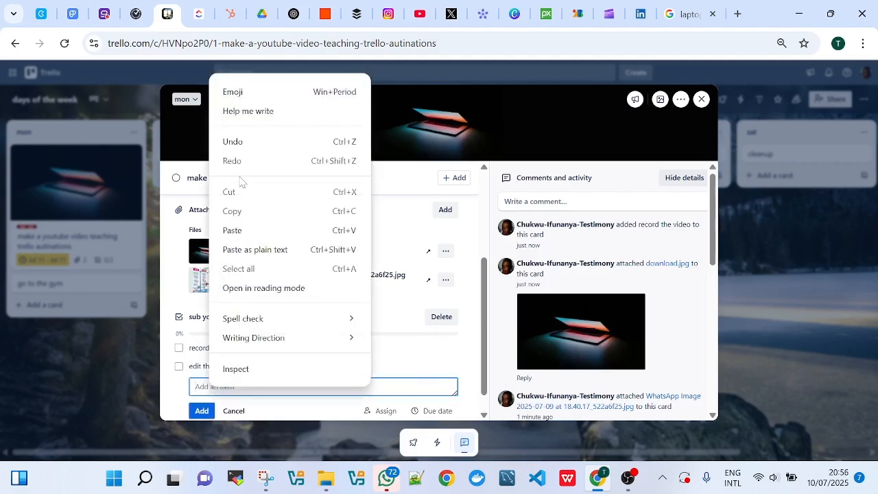
pyautogui.click(236, 231)
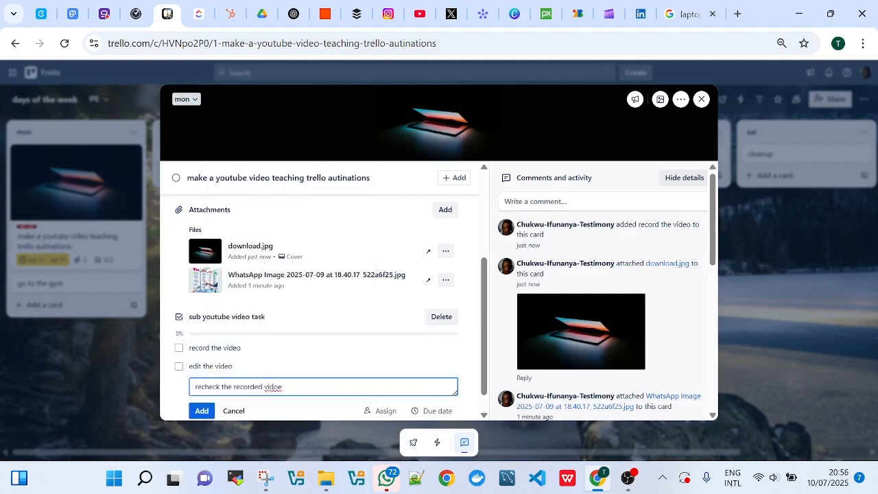
pyautogui.click(201, 410)
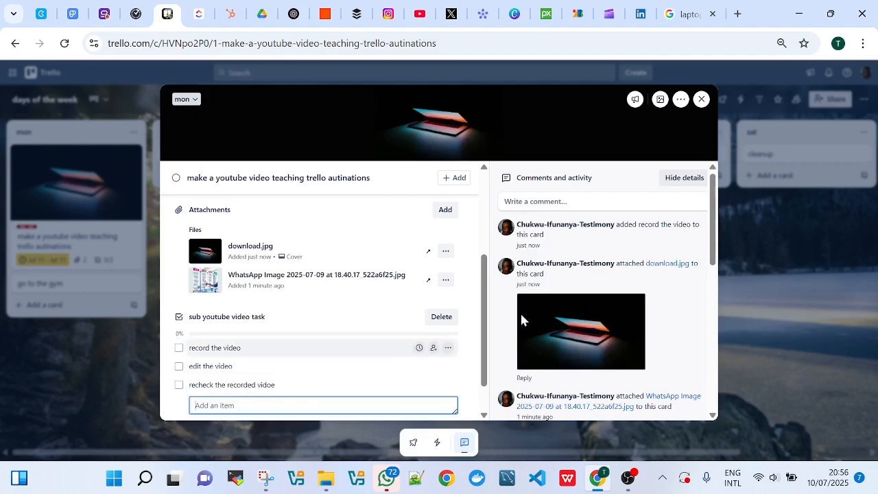
# - Mark the checklist items "record the video" and "edit the video" as complete
pyautogui.middleClick(383, 306)
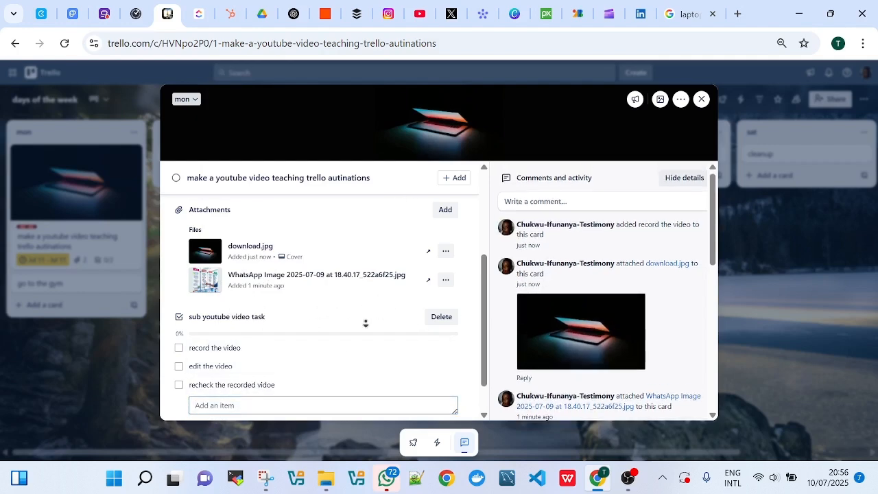
pyautogui.click(358, 308)
pyautogui.scroll(-1, 256, 354)
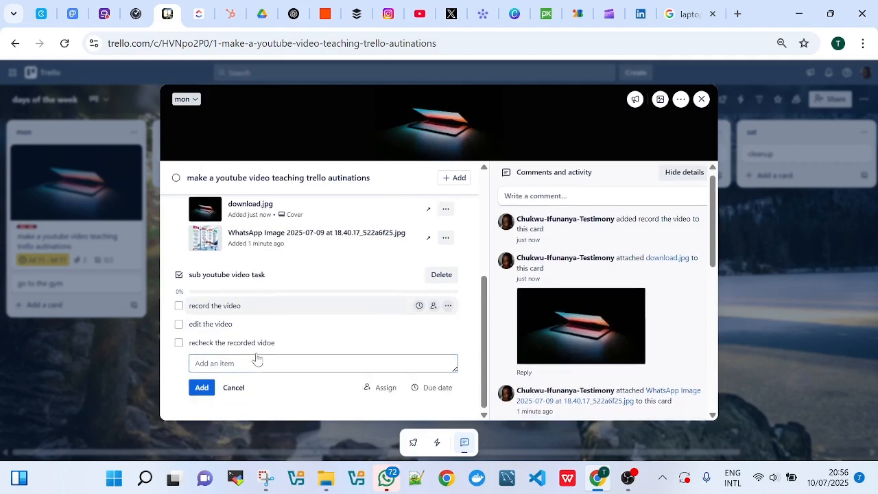
pyautogui.click(179, 306)
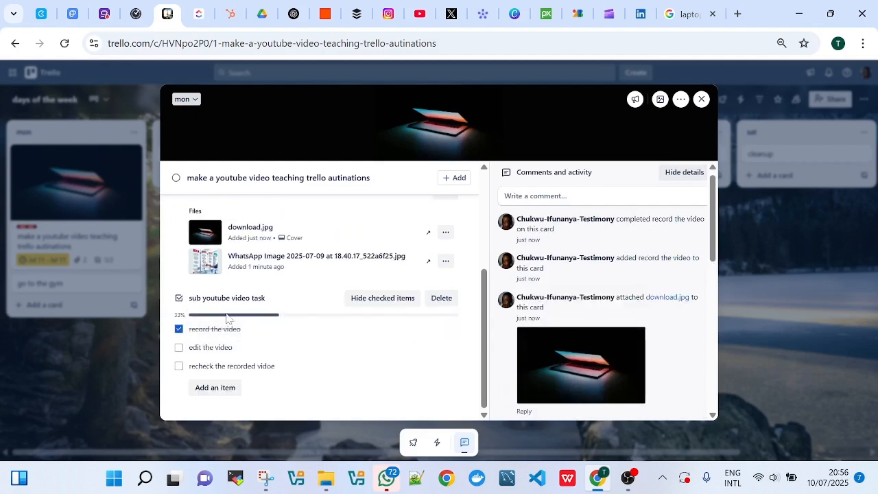
pyautogui.click(179, 347)
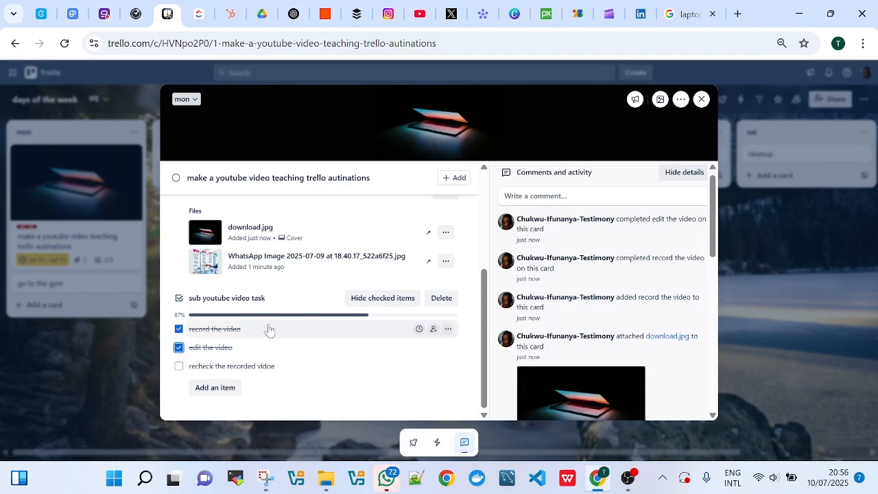
# - Review the card's labels, dates, attachments, checklist and available card actions, and close the card
pyautogui.scroll(4, 279, 328)
pyautogui.scroll(-2, 280, 328)
pyautogui.scroll(2, 281, 322)
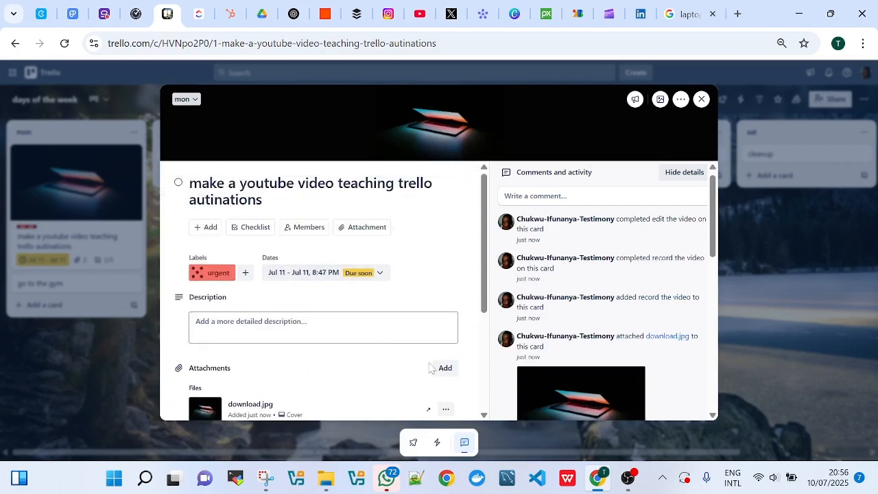
pyautogui.scroll(-3, 298, 308)
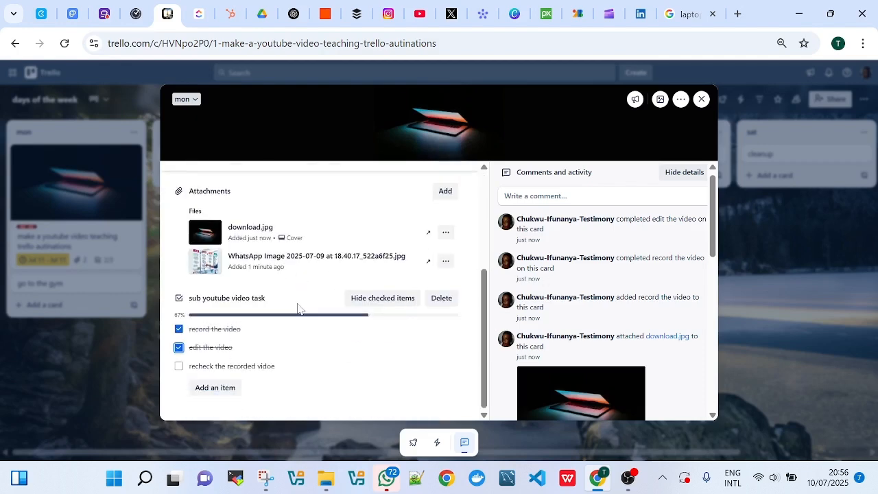
pyautogui.scroll(2, 297, 308)
pyautogui.scroll(2, 297, 308)
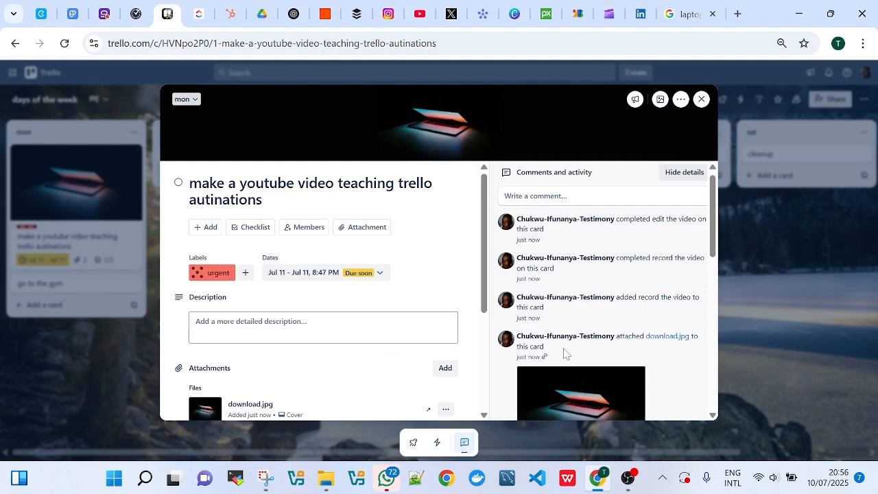
pyautogui.scroll(1, 566, 351)
pyautogui.click(681, 100)
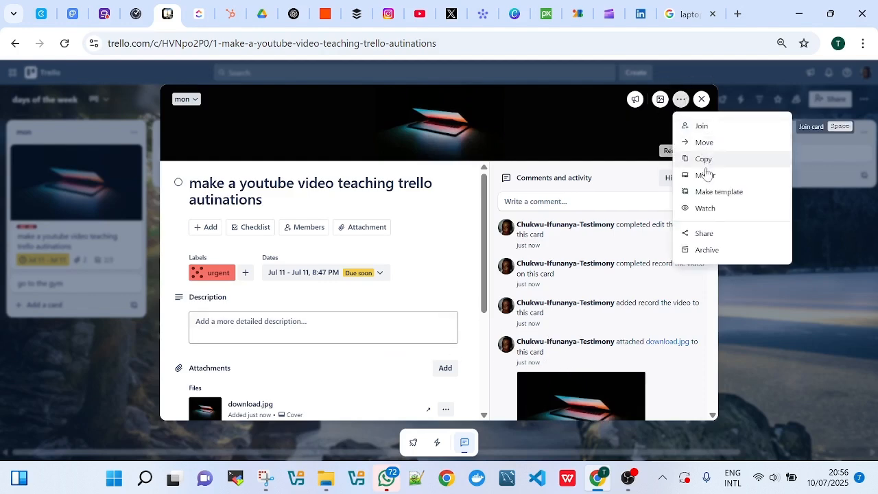
pyautogui.click(702, 100)
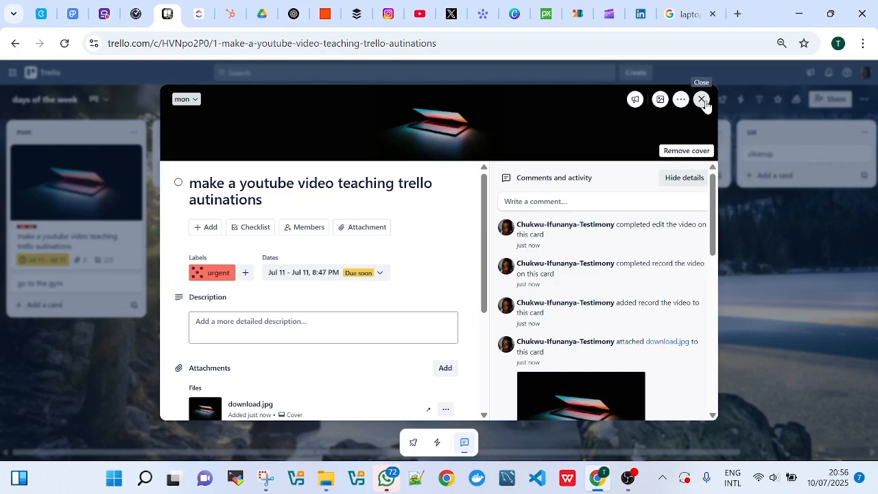
pyautogui.click(702, 99)
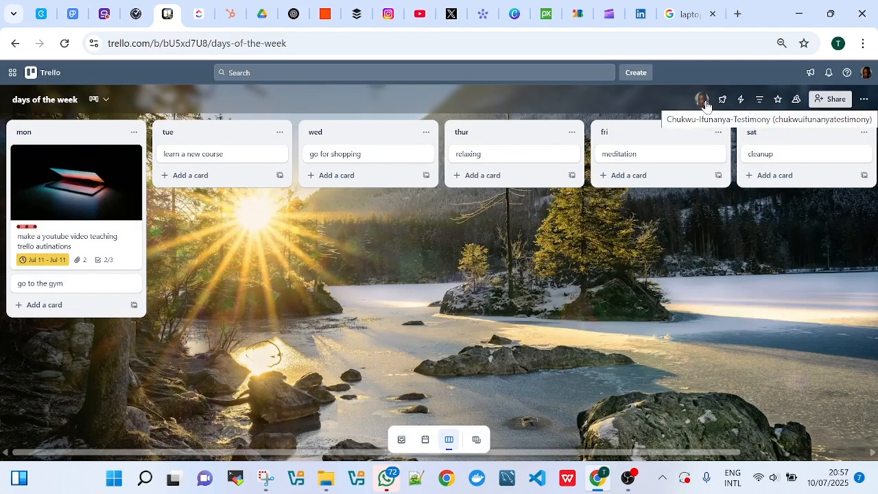
# - Move the youtube video card from mon to the thur list, back to mon, and over to the tue list
pyautogui.moveTo(112, 196); pyautogui.dragTo(501, 200)
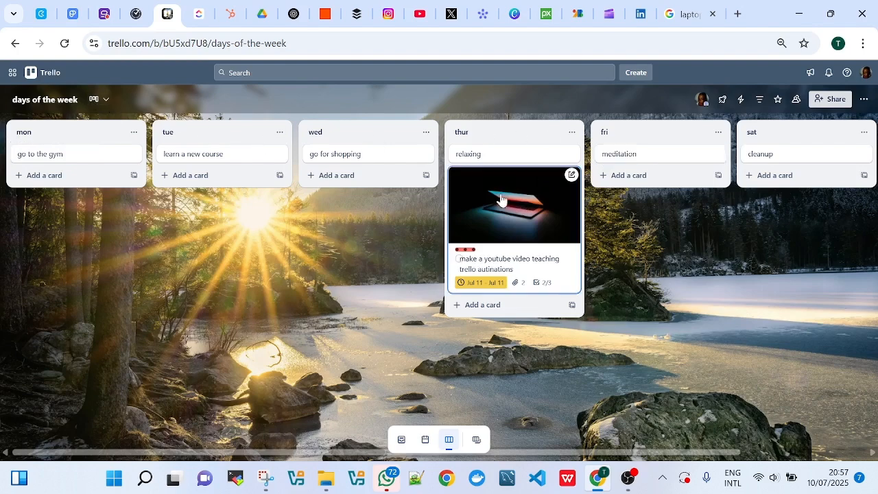
pyautogui.moveTo(484, 196); pyautogui.dragTo(47, 177)
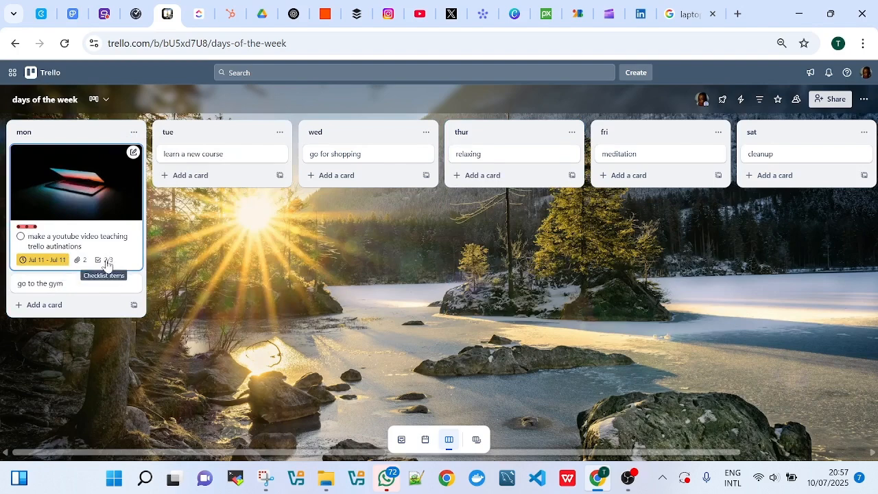
pyautogui.moveTo(63, 185); pyautogui.dragTo(206, 229)
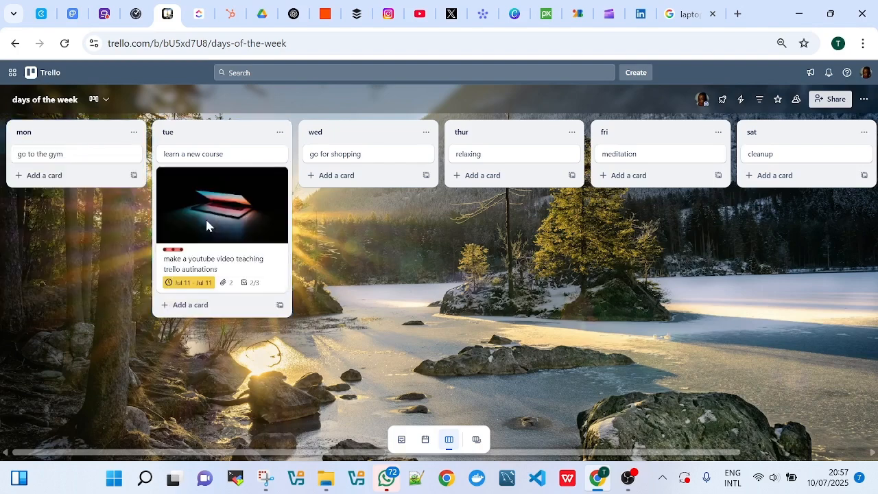
# - Open the youtube video card in the tue list, mark "recheck the recorded vidoe" as complete and close the card
pyautogui.click(253, 288)
pyautogui.scroll(-3, 248, 395)
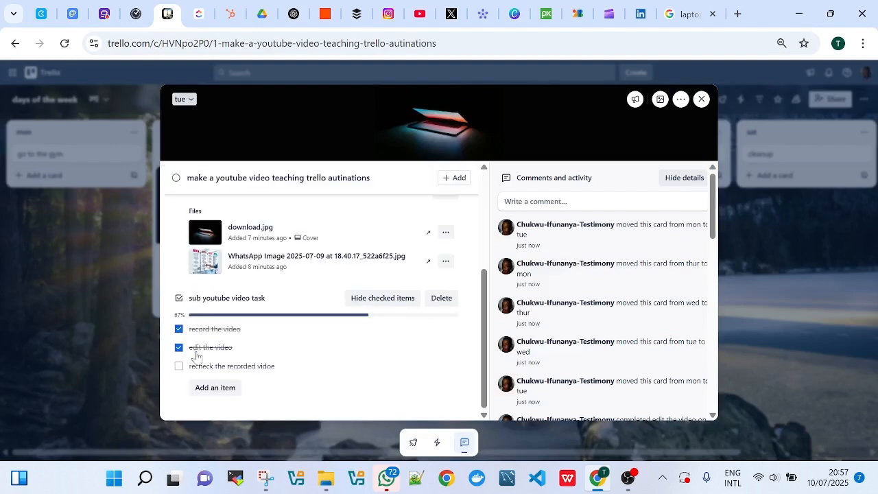
pyautogui.click(178, 368)
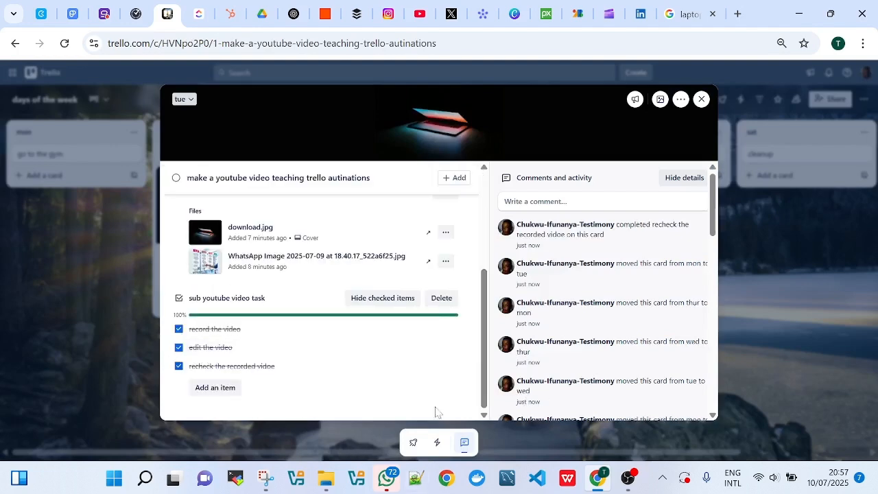
pyautogui.click(744, 116)
# - Move the youtube video card to the wed list and back to the mon list, below "go to the gym"
pyautogui.moveTo(231, 236); pyautogui.dragTo(378, 175)
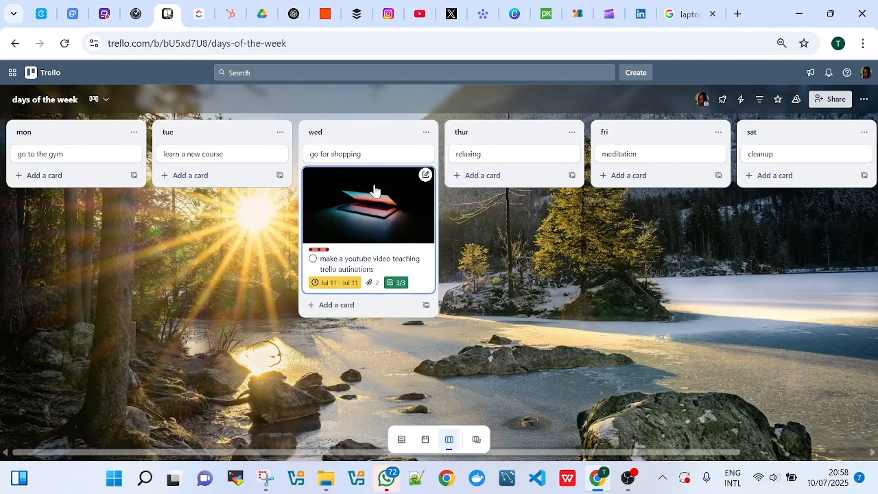
pyautogui.moveTo(363, 228); pyautogui.dragTo(165, 247)
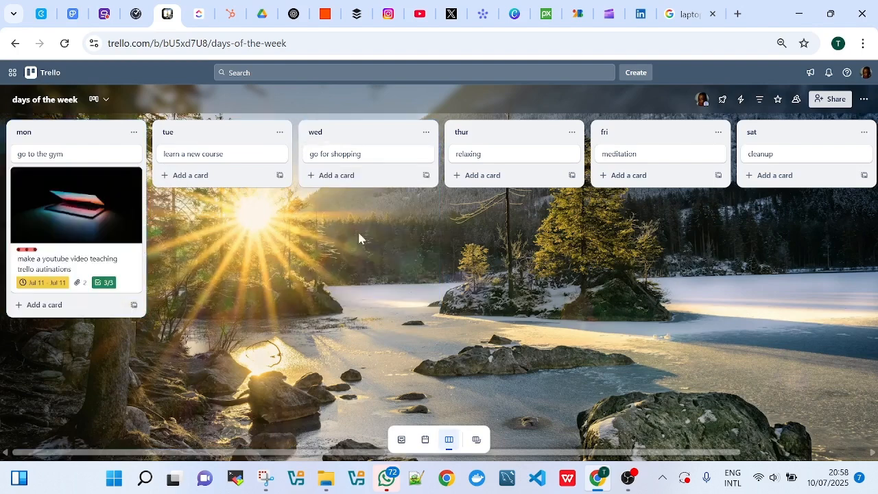
# - Look at the board's available views, and view the details of the "learn a new course" card before closing it
pyautogui.click(99, 99)
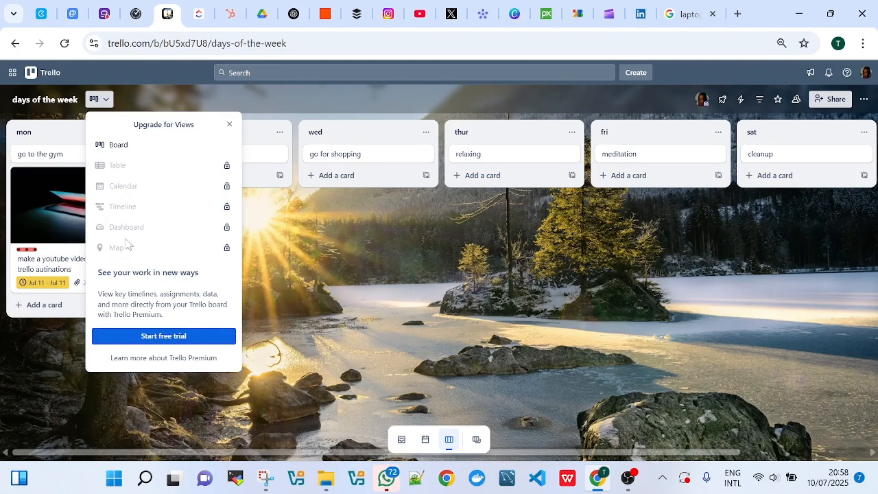
pyautogui.click(334, 279)
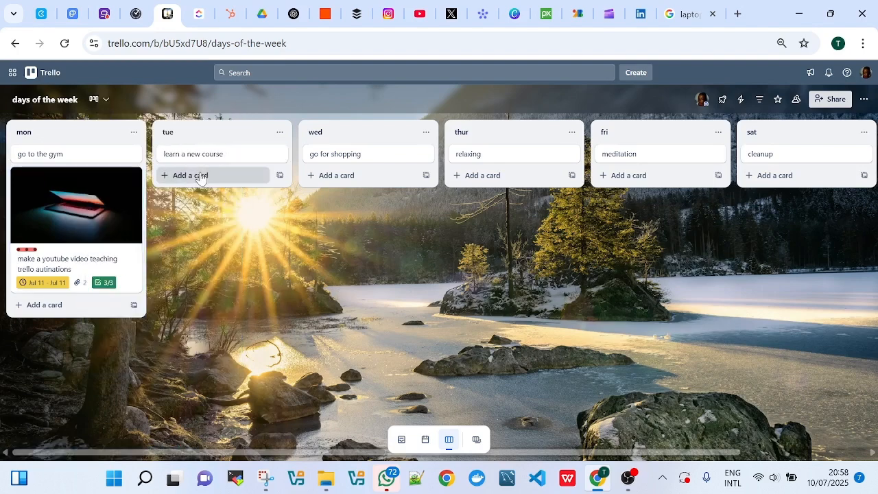
pyautogui.click(240, 155)
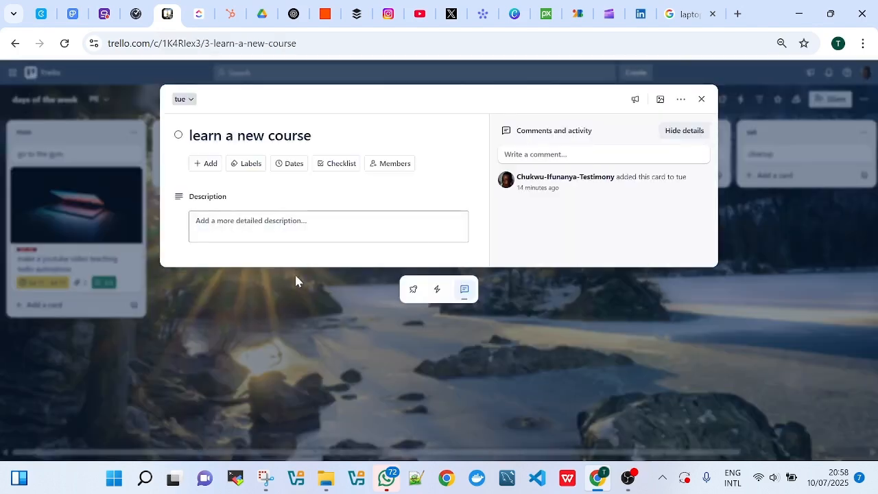
pyautogui.click(701, 99)
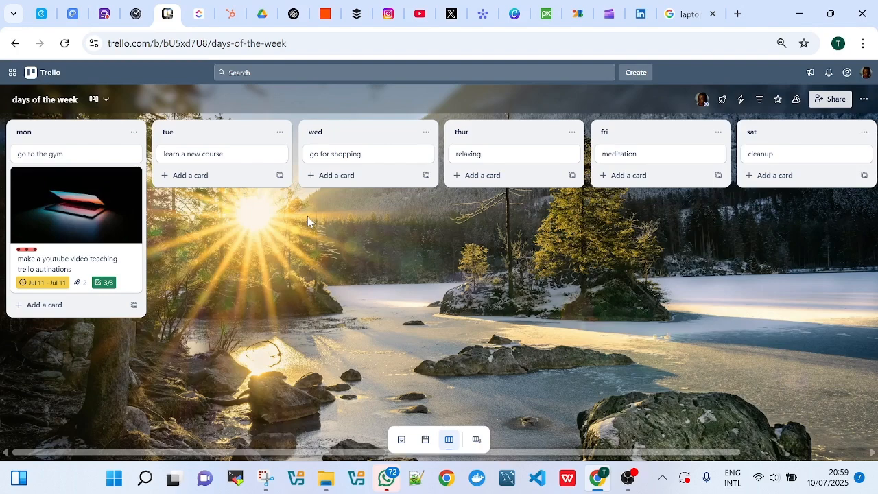
# - Open the board's Power-Ups directory and browse the featured integrations such as Google Drive and Slack
pyautogui.click(721, 99)
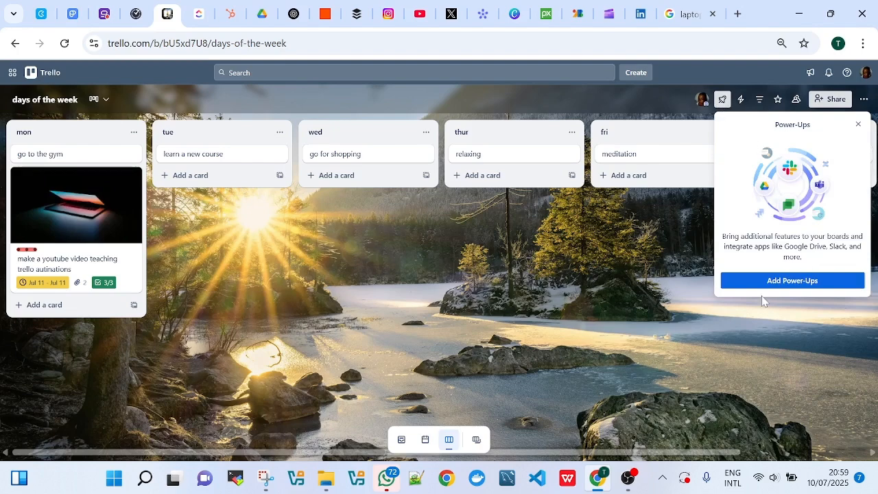
pyautogui.click(794, 281)
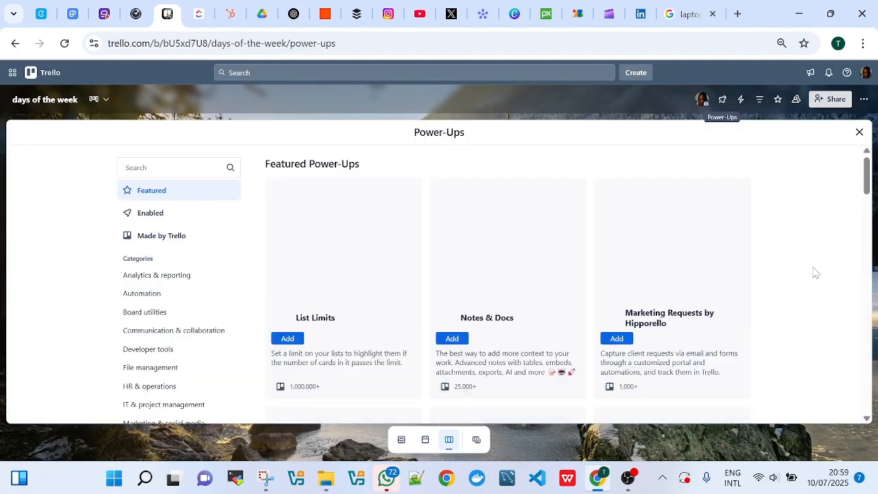
pyautogui.scroll(-15, 481, 306)
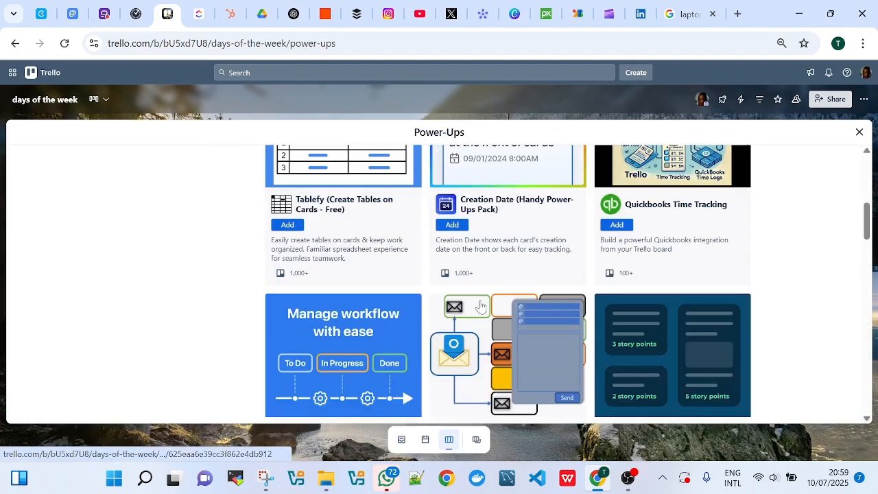
pyautogui.scroll(-5, 480, 304)
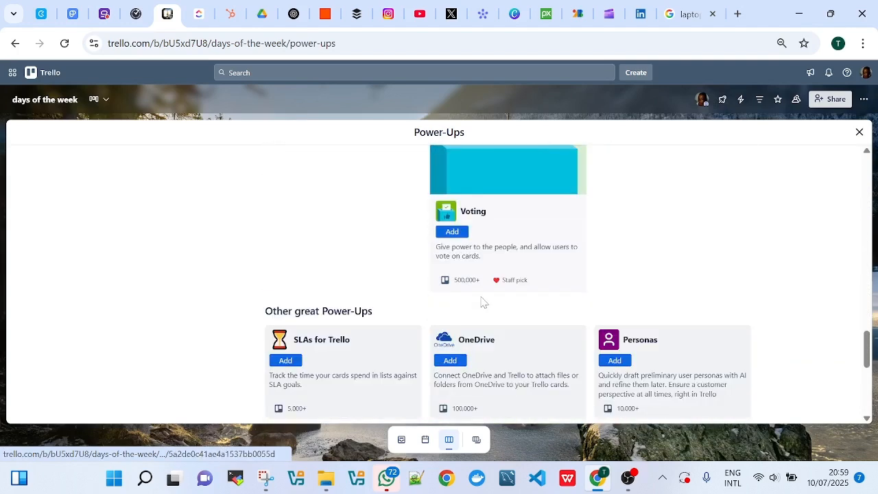
pyautogui.scroll(3, 480, 302)
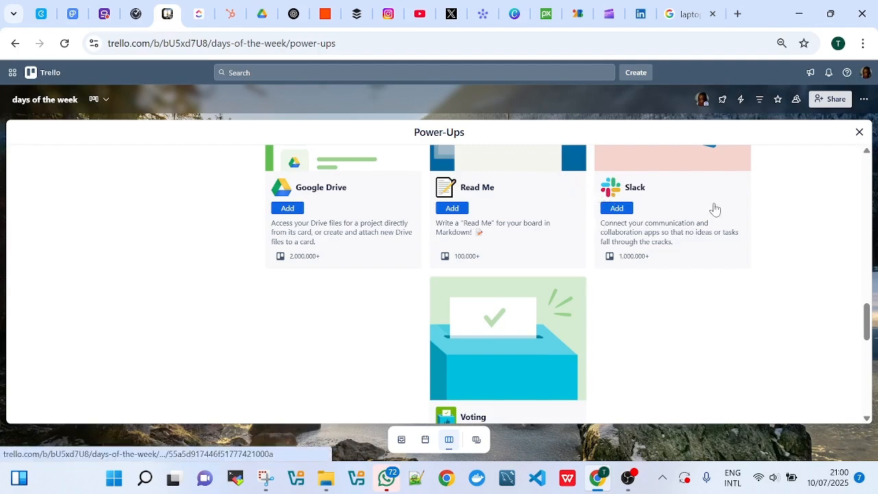
# - Reopen the board's Power-Ups directory and look through the Power-Ups made by Trello
pyautogui.click(858, 133)
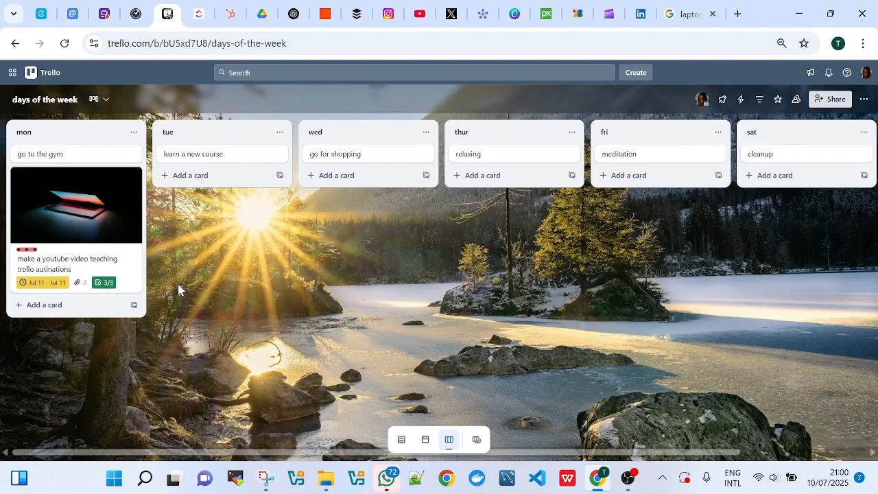
pyautogui.click(721, 102)
pyautogui.click(771, 279)
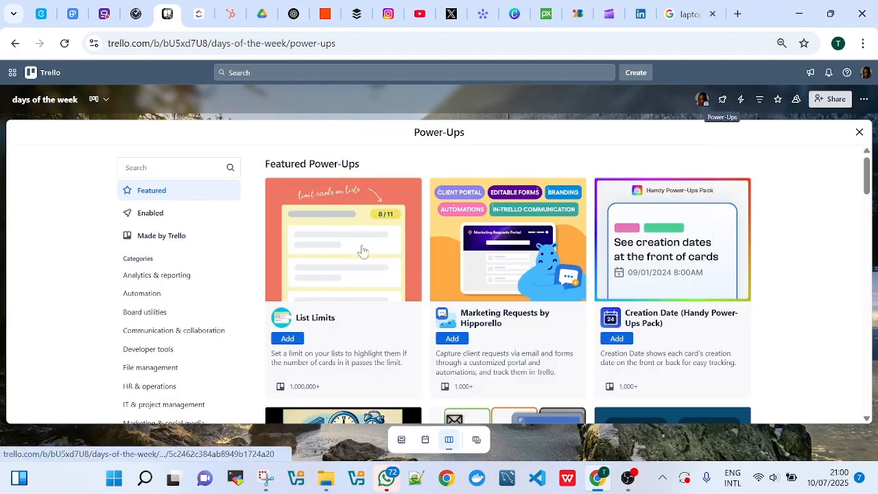
pyautogui.click(154, 237)
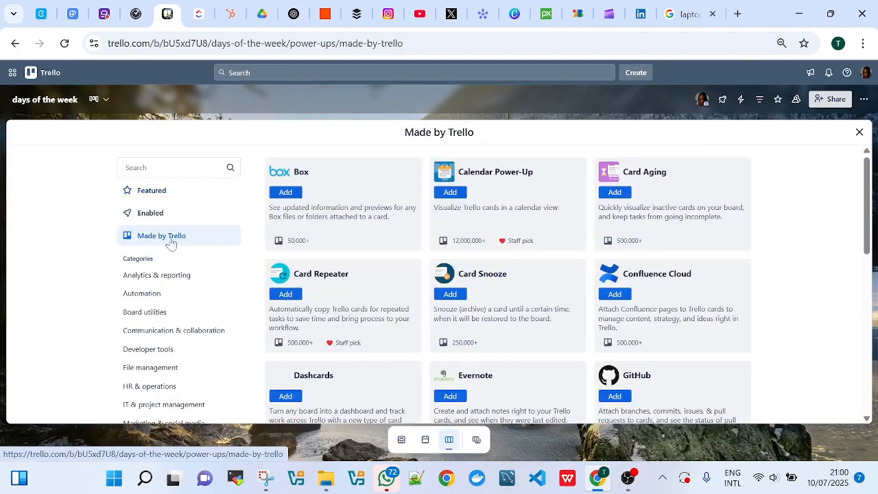
pyautogui.scroll(-6, 398, 276)
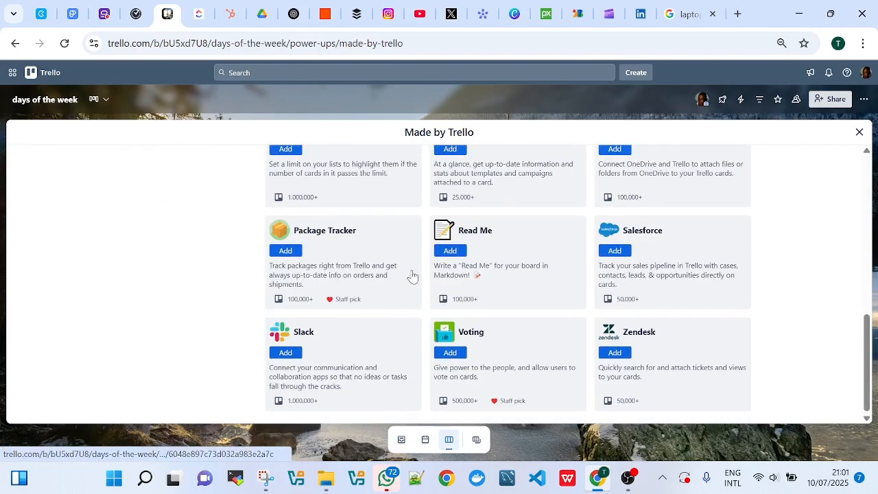
pyautogui.scroll(7, 411, 276)
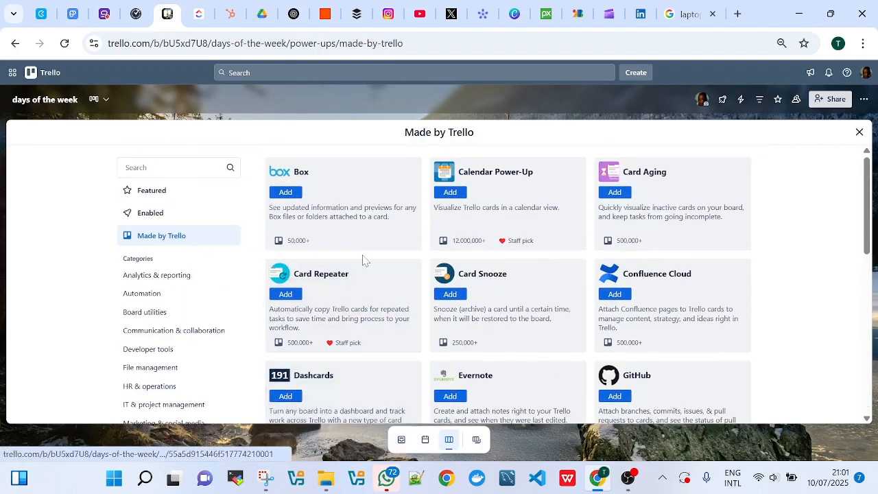
pyautogui.scroll(-6, 364, 268)
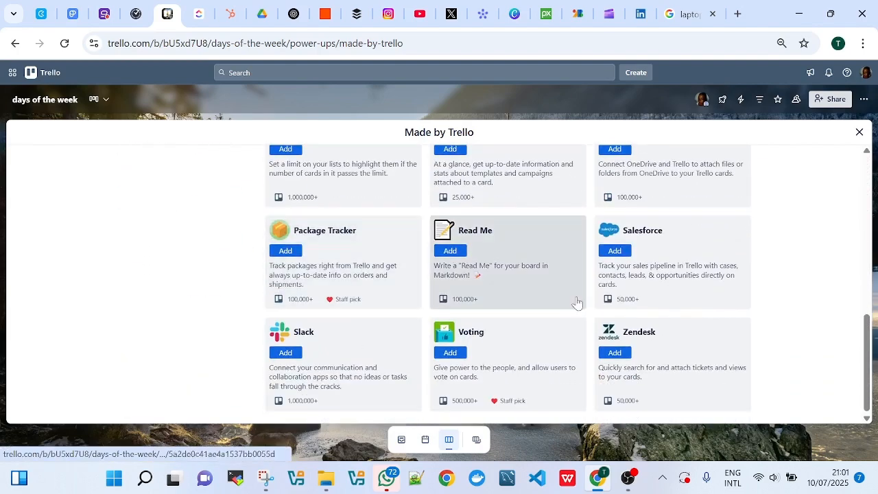
pyautogui.scroll(5, 336, 333)
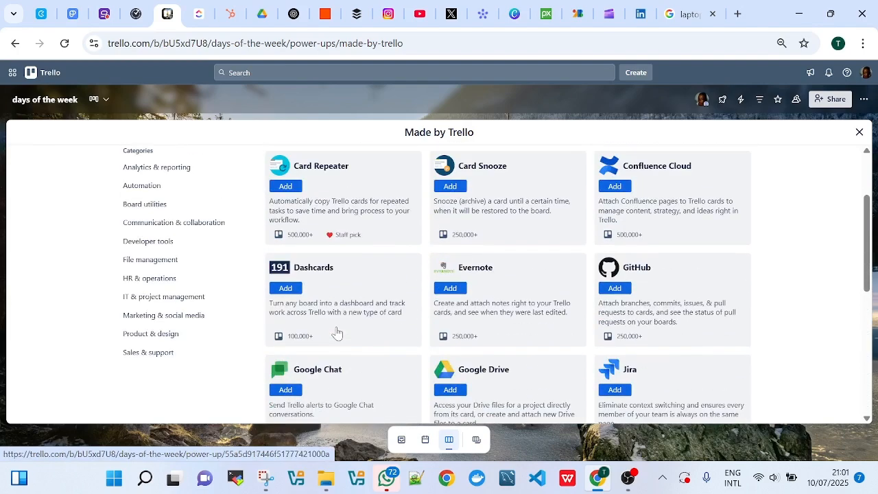
pyautogui.scroll(2, 336, 333)
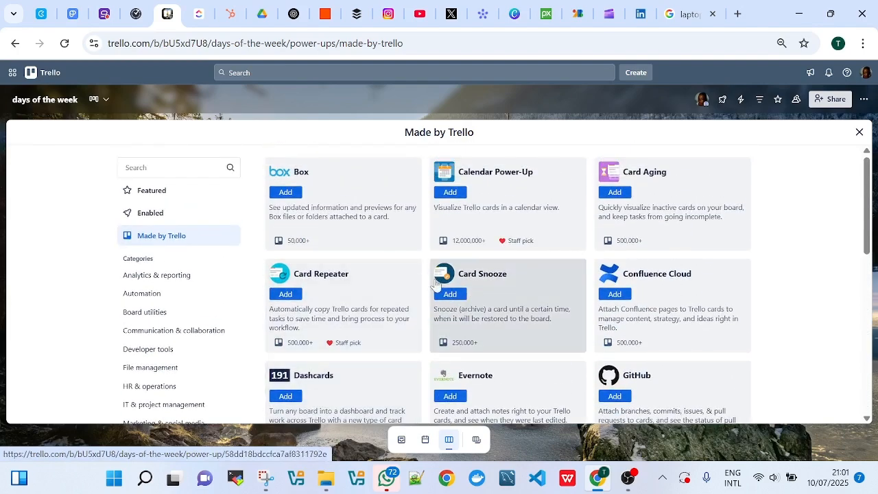
pyautogui.scroll(-2, 621, 336)
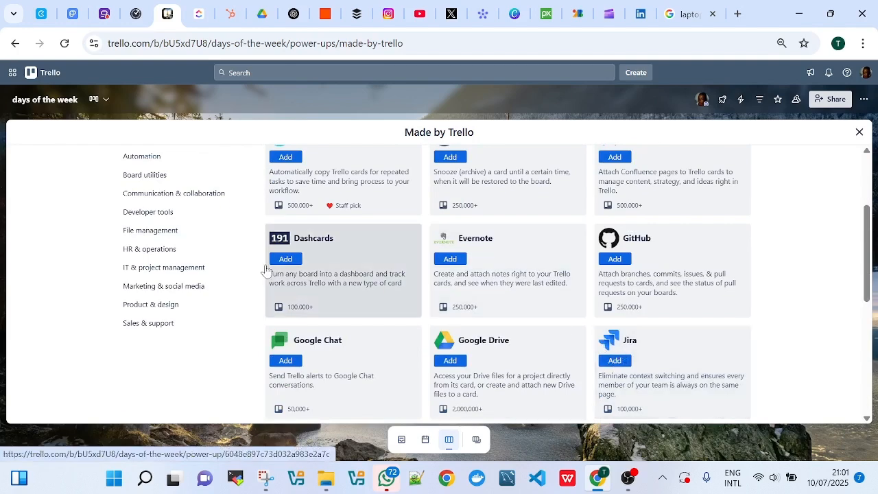
pyautogui.scroll(-5, 513, 278)
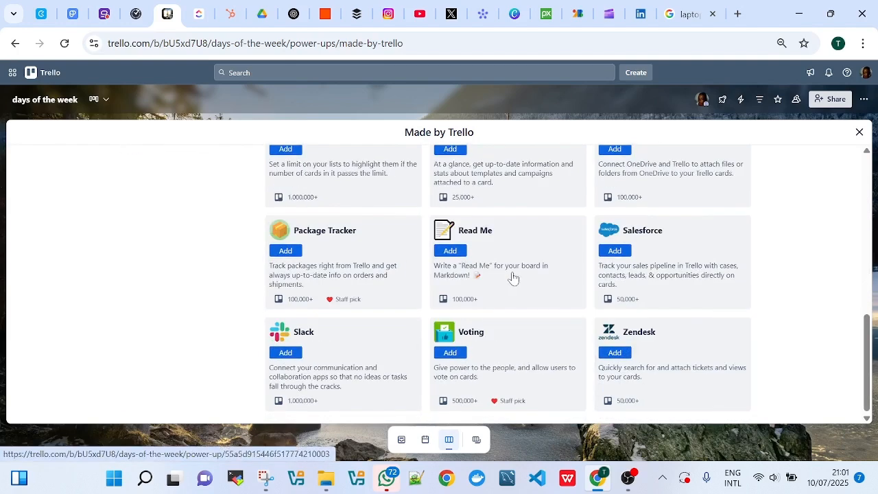
pyautogui.scroll(1, 514, 278)
pyautogui.scroll(-1, 514, 278)
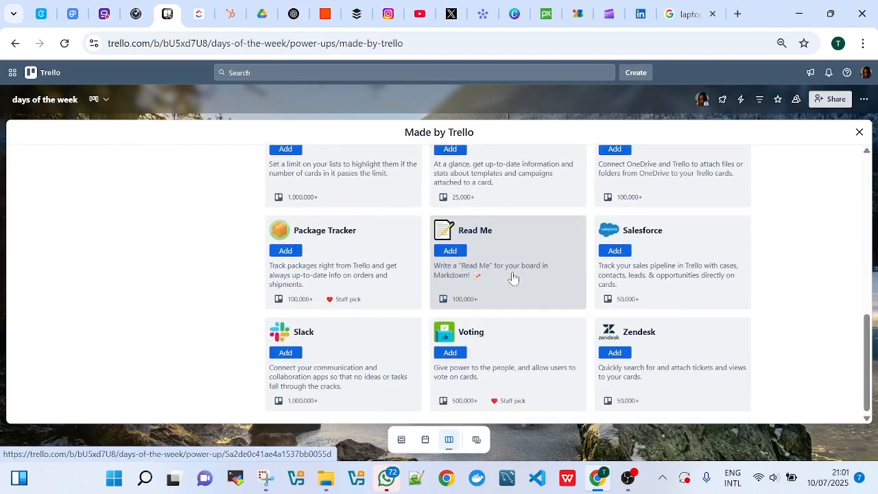
pyautogui.scroll(10, 425, 283)
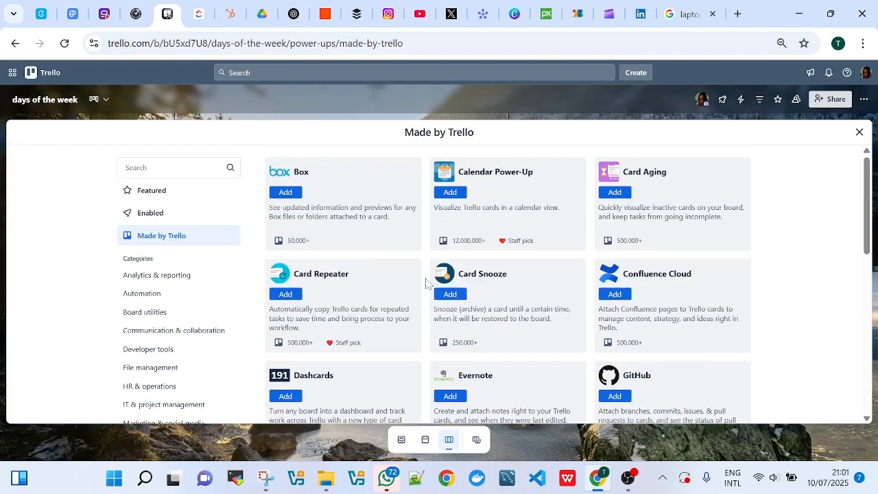
# - Return to the featured Power-Ups and look through them again
pyautogui.click(150, 190)
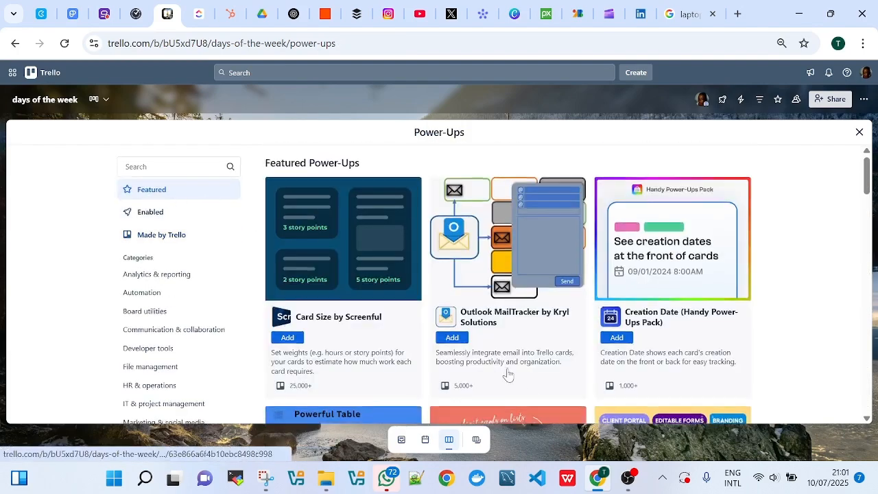
pyautogui.scroll(-15, 507, 375)
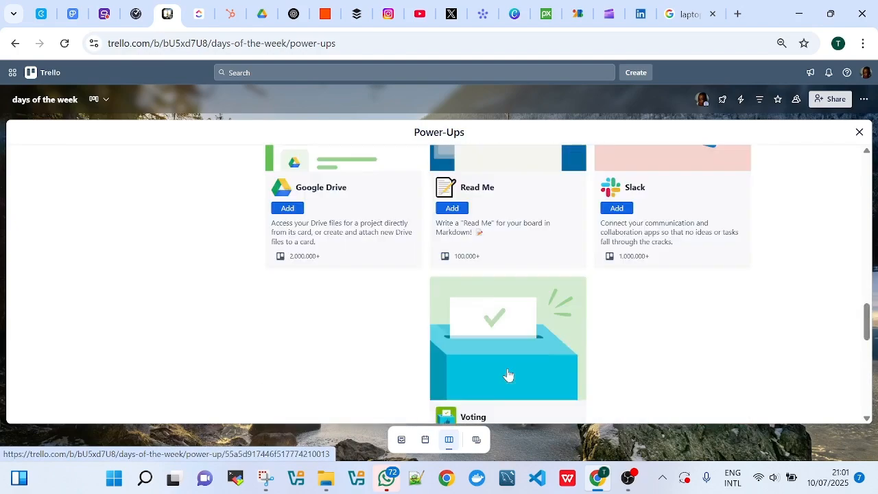
pyautogui.scroll(15, 507, 374)
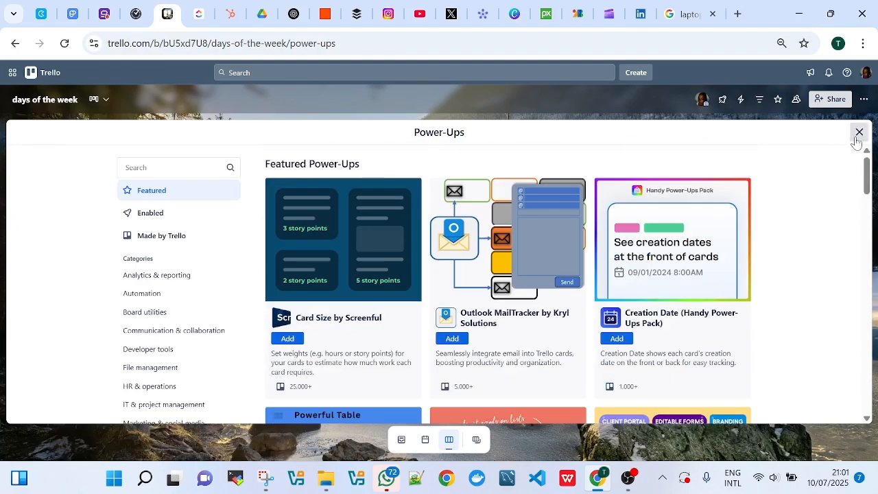
# - Browse the Power-Ups in the Automation category
pyautogui.click(144, 295)
pyautogui.scroll(-4, 491, 325)
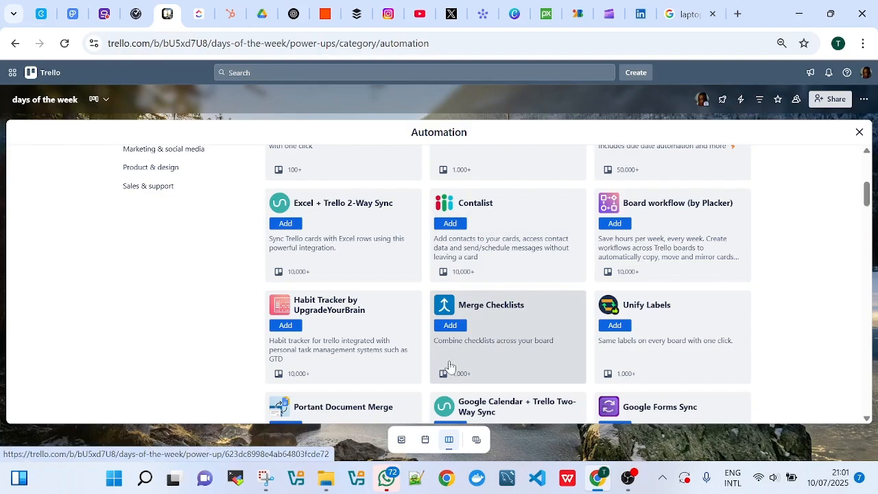
pyautogui.scroll(5, 498, 339)
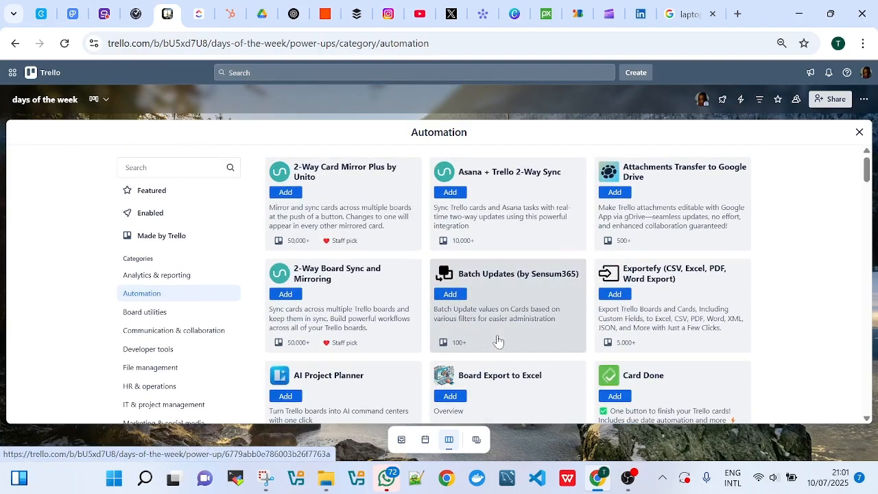
pyautogui.scroll(-10, 497, 339)
pyautogui.scroll(-8, 498, 341)
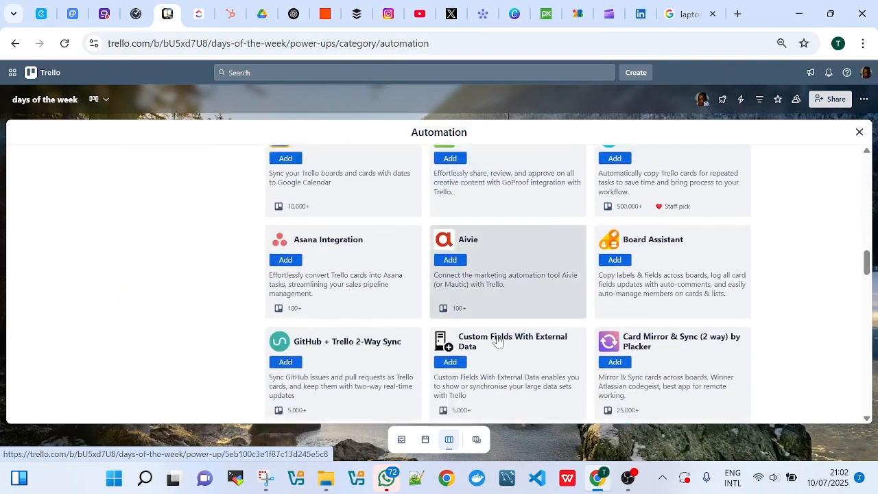
pyautogui.scroll(-10, 498, 341)
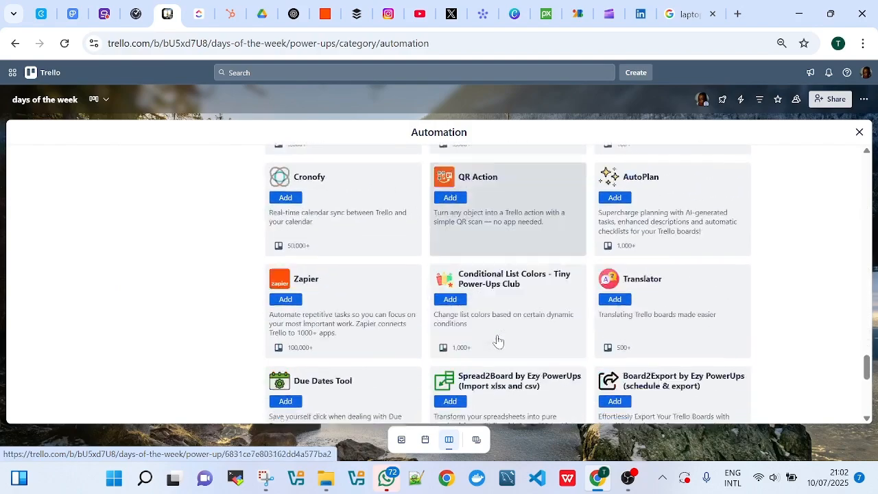
pyautogui.scroll(10, 500, 340)
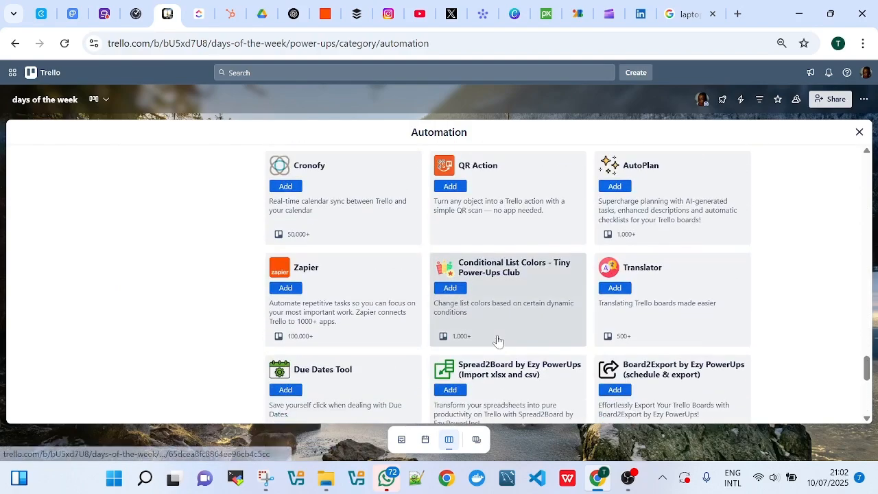
pyautogui.scroll(10, 500, 338)
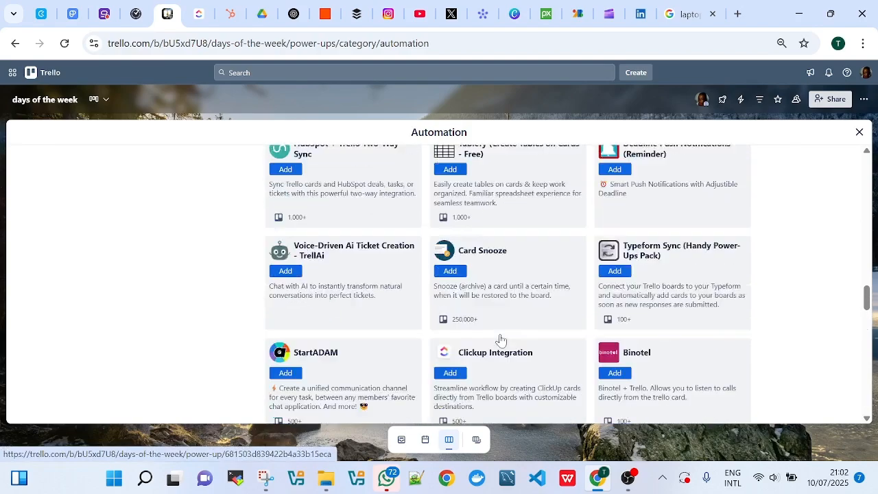
pyautogui.scroll(5, 504, 337)
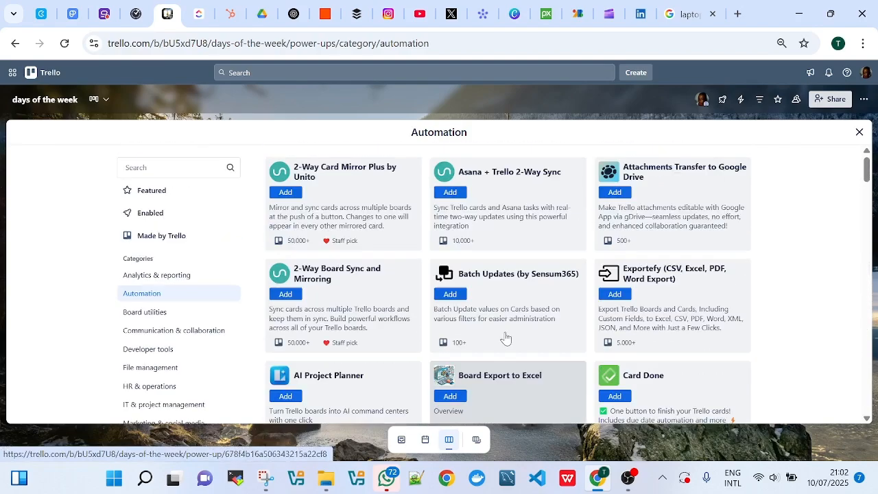
# - View the Sales & support category of Power-Ups and close the directory
pyautogui.scroll(-2, 147, 386)
pyautogui.click(147, 323)
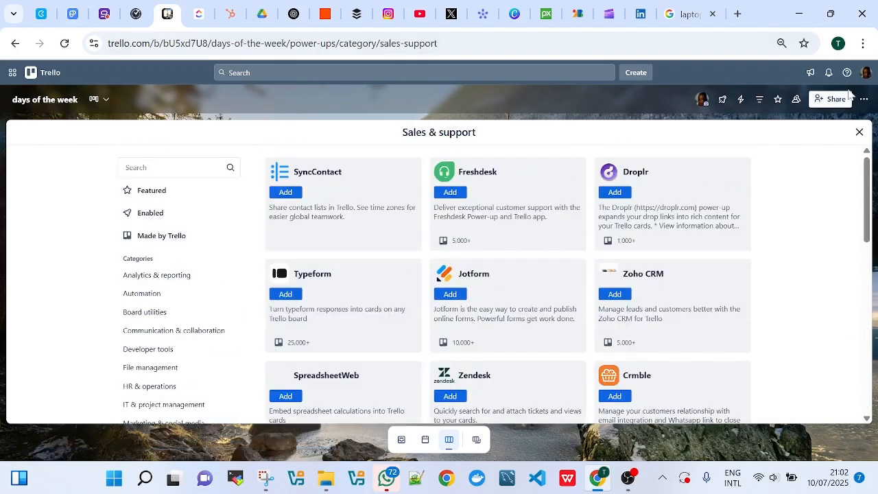
pyautogui.click(858, 132)
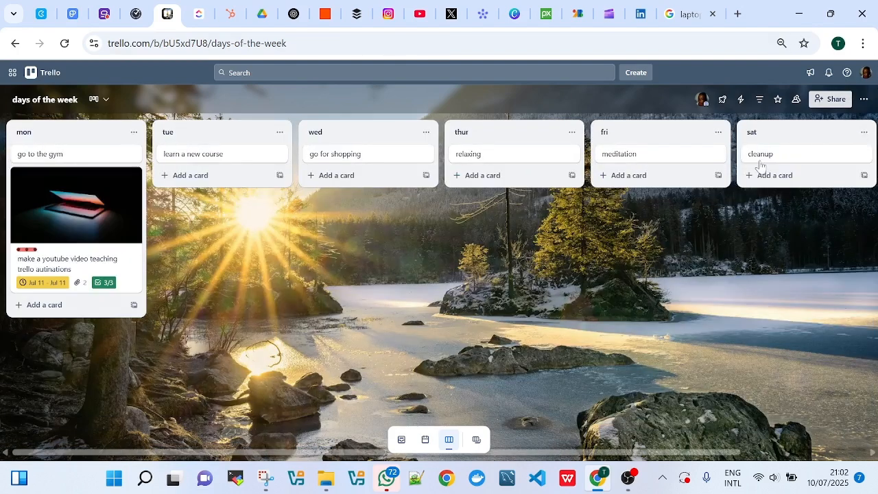
# - Look over the board's automation options, and start a new automation rule up to the choice of its trigger
pyautogui.click(741, 100)
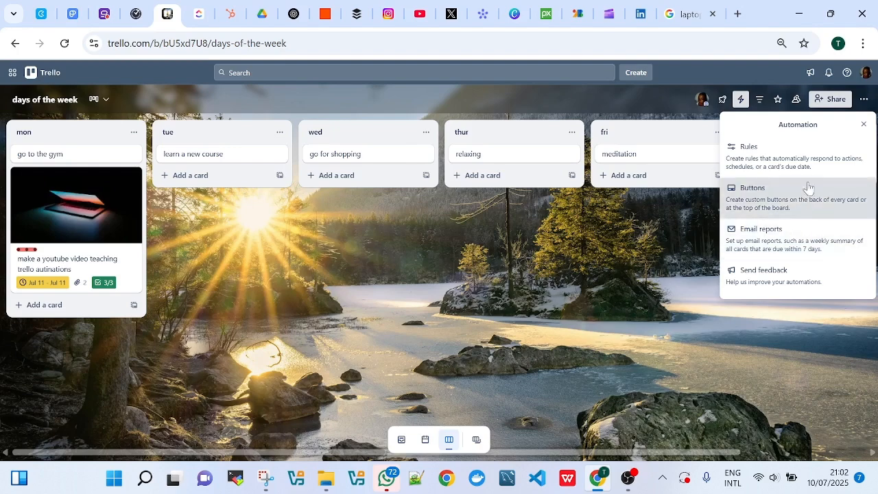
pyautogui.click(864, 124)
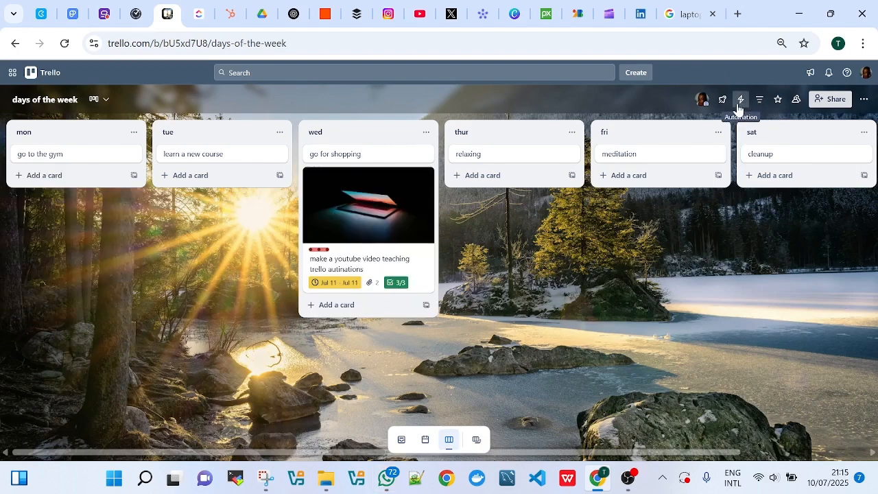
pyautogui.click(740, 100)
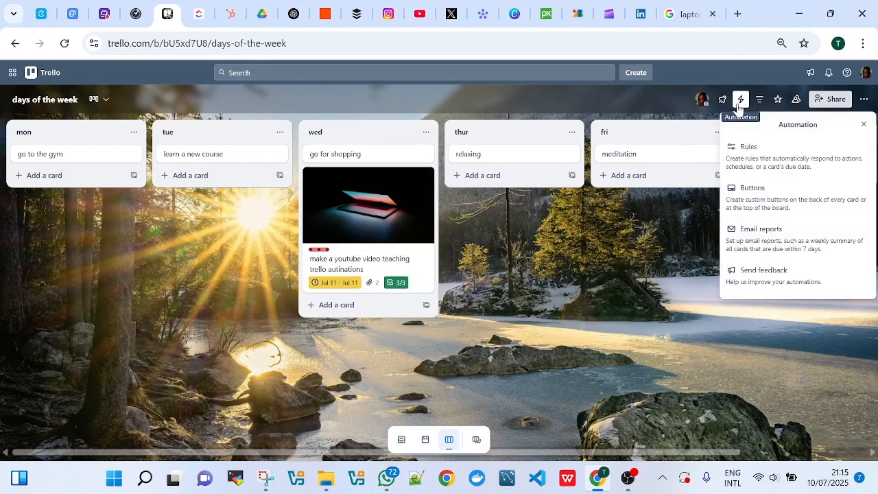
pyautogui.click(759, 160)
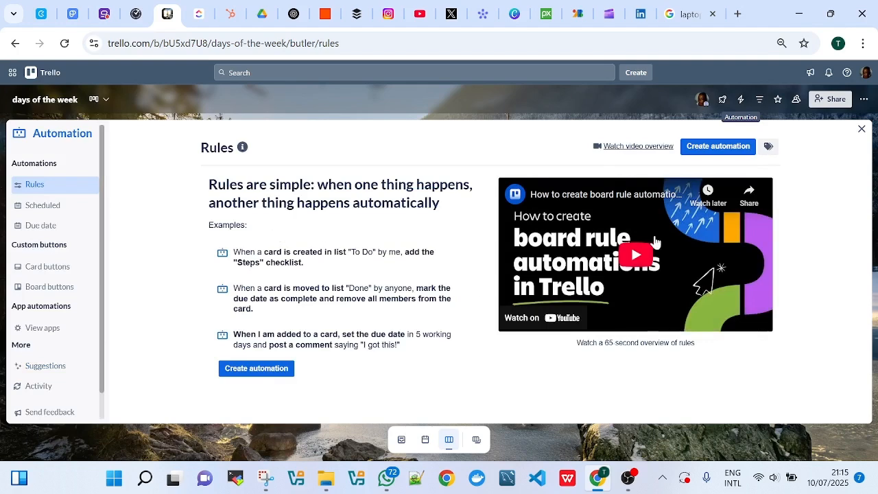
pyautogui.click(240, 374)
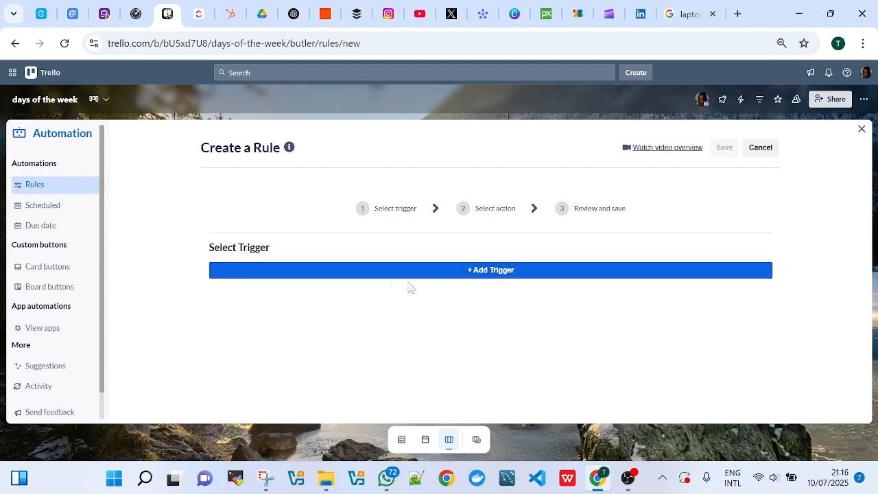
pyautogui.click(453, 270)
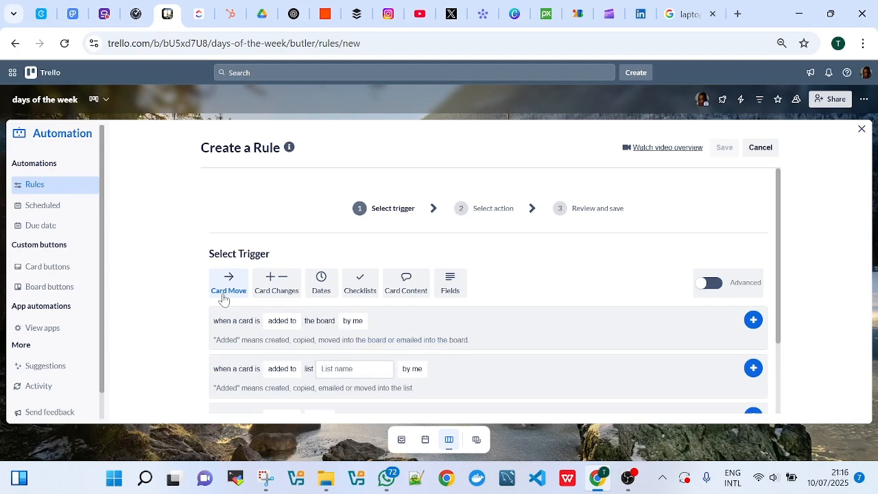
# - Review the card-move trigger options, and set the "when a card is added to the board" trigger to "by anyone"
pyautogui.click(271, 324)
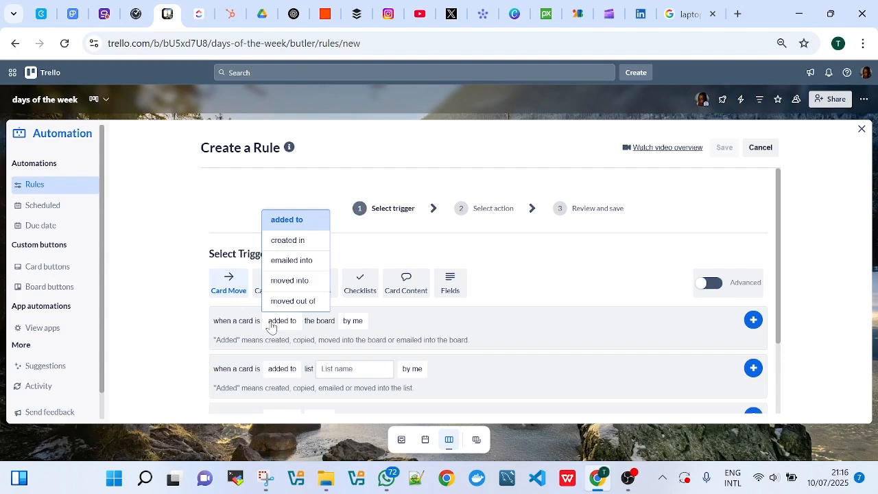
pyautogui.click(491, 280)
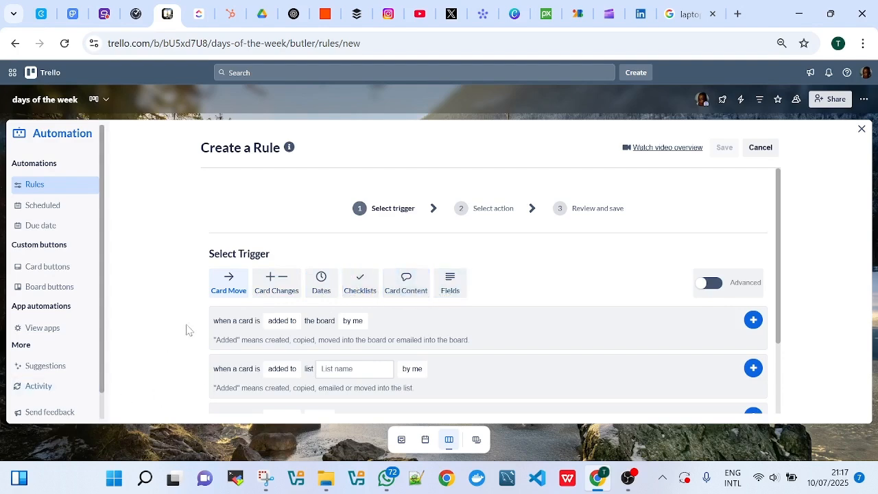
pyautogui.scroll(-1, 363, 355)
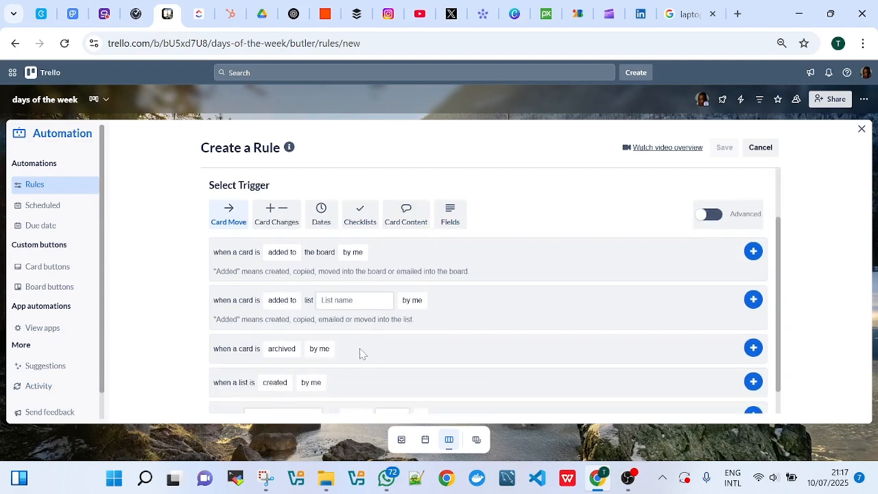
pyautogui.click(268, 255)
pyautogui.click(282, 253)
pyautogui.click(351, 253)
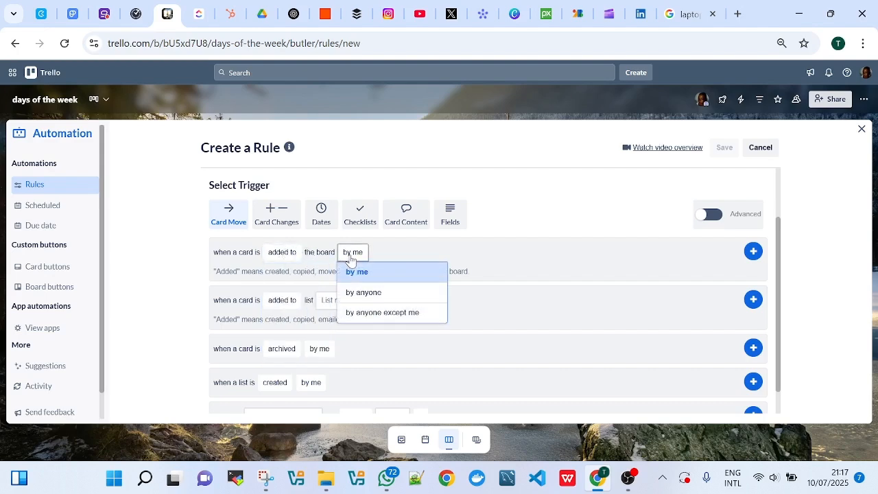
pyautogui.click(372, 294)
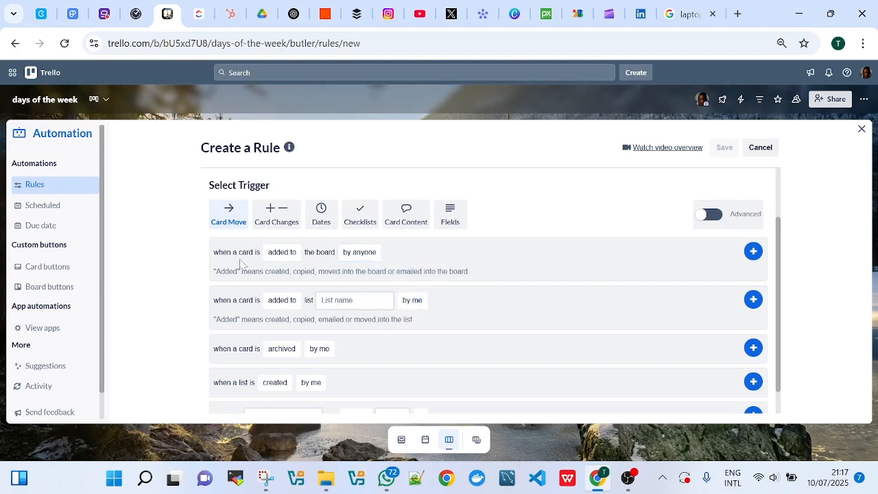
# - Review the choices offered in the "when a card is added to" triggers for the board and for a list
pyautogui.click(289, 298)
pyautogui.click(442, 236)
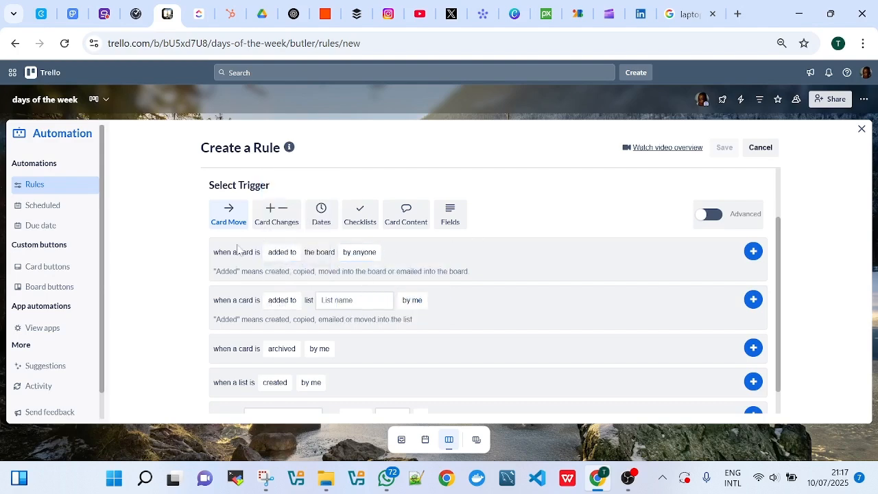
pyautogui.click(277, 252)
pyautogui.click(296, 258)
pyautogui.click(359, 252)
pyautogui.click(278, 307)
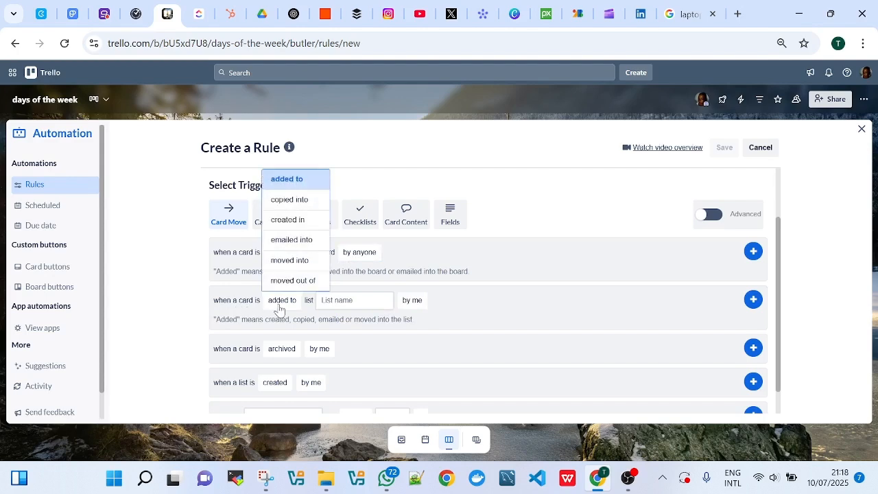
pyautogui.click(303, 307)
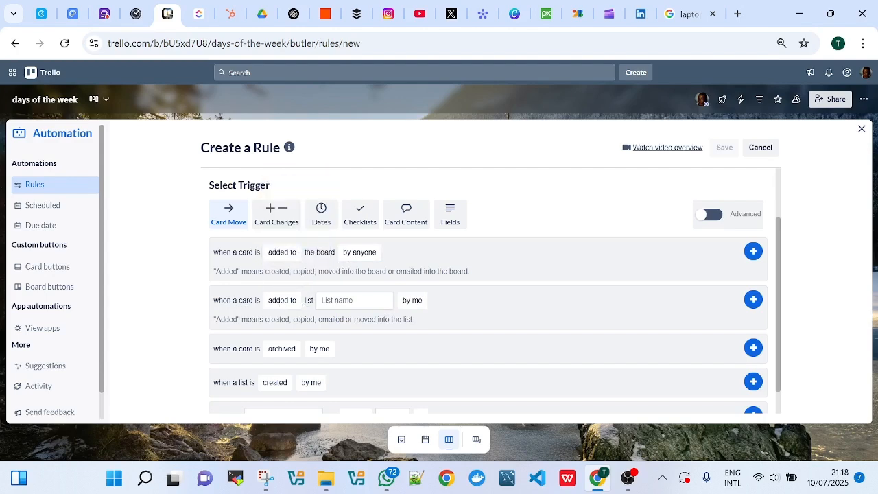
# - Add the trigger "when a card is added to list tue by anyone" to the rule
pyautogui.click(346, 300)
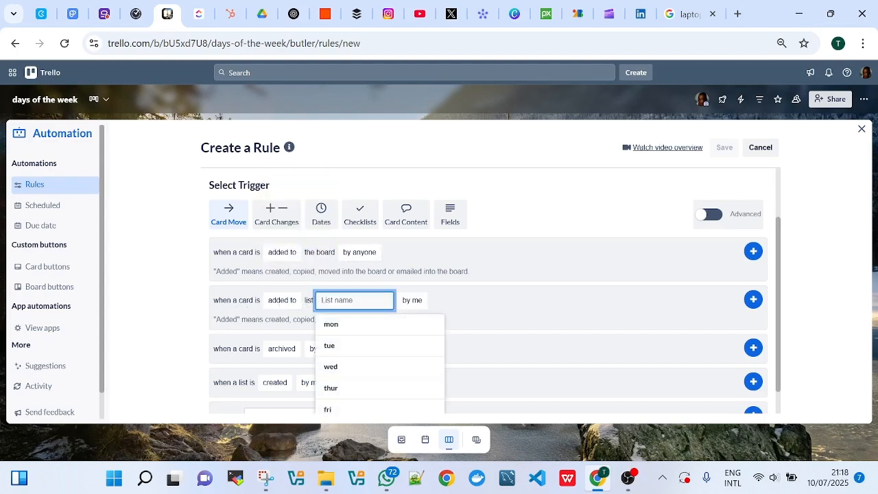
pyautogui.click(333, 346)
pyautogui.click(335, 349)
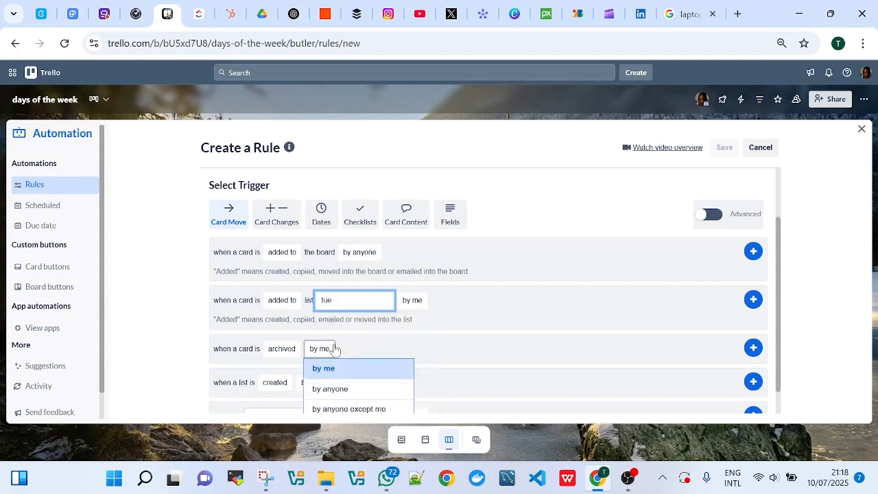
pyautogui.click(282, 300)
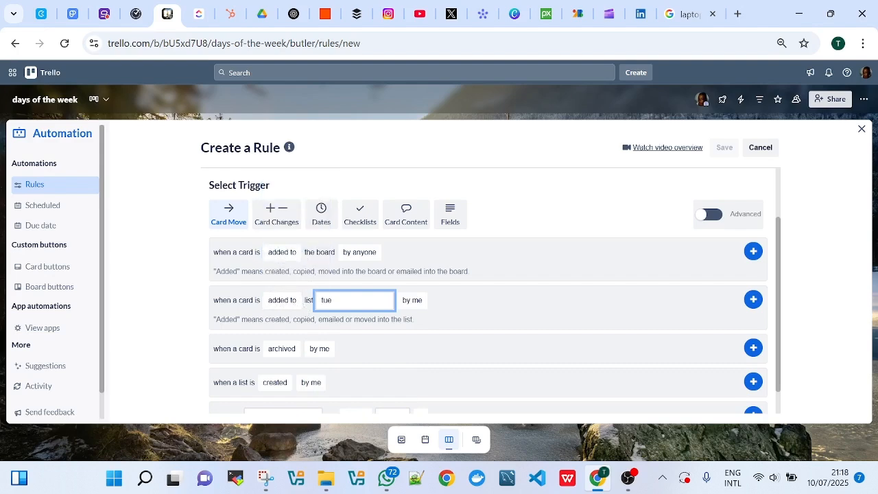
pyautogui.click(415, 302)
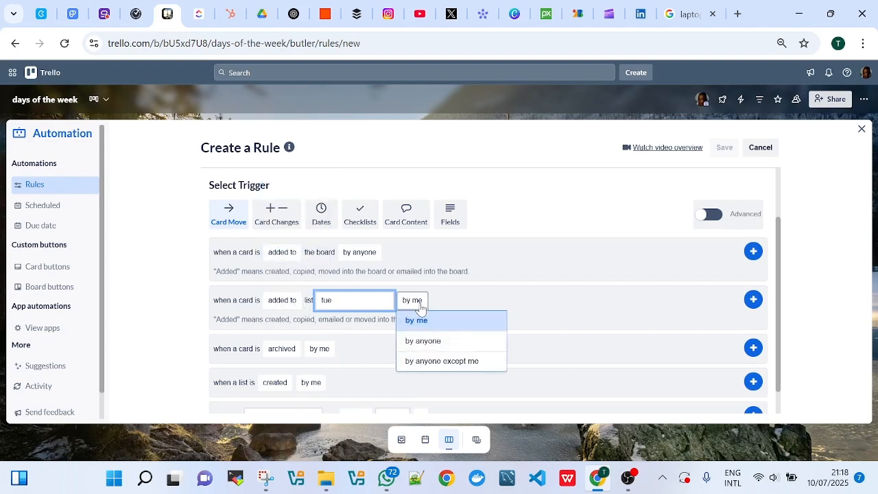
pyautogui.click(429, 341)
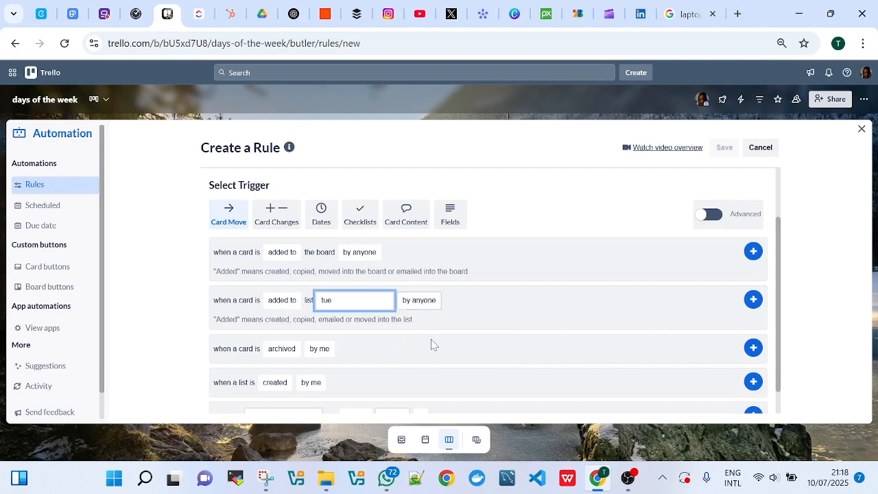
pyautogui.click(754, 299)
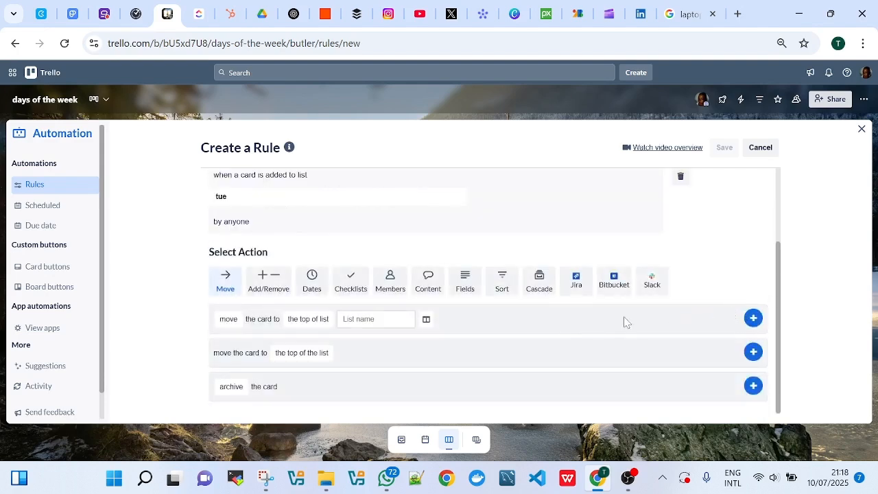
# - Review the available rule actions and the operation, position and list choices of the move-card action
pyautogui.click(283, 294)
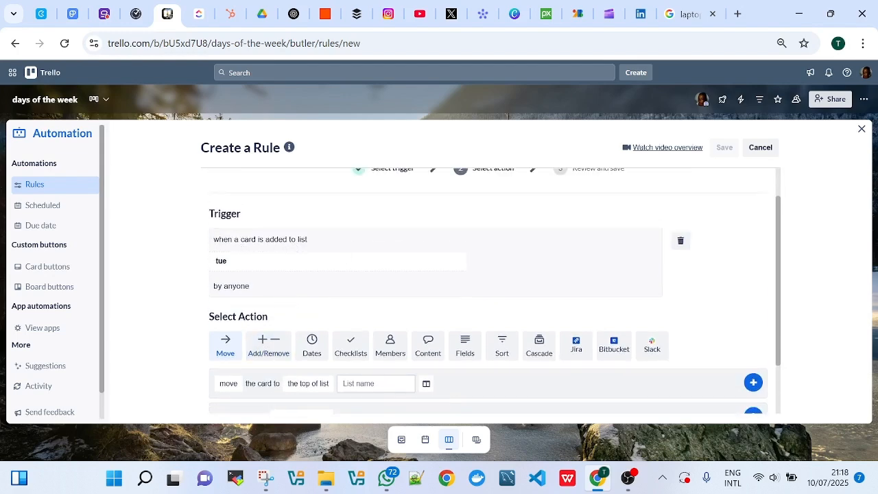
pyautogui.scroll(-1, 246, 297)
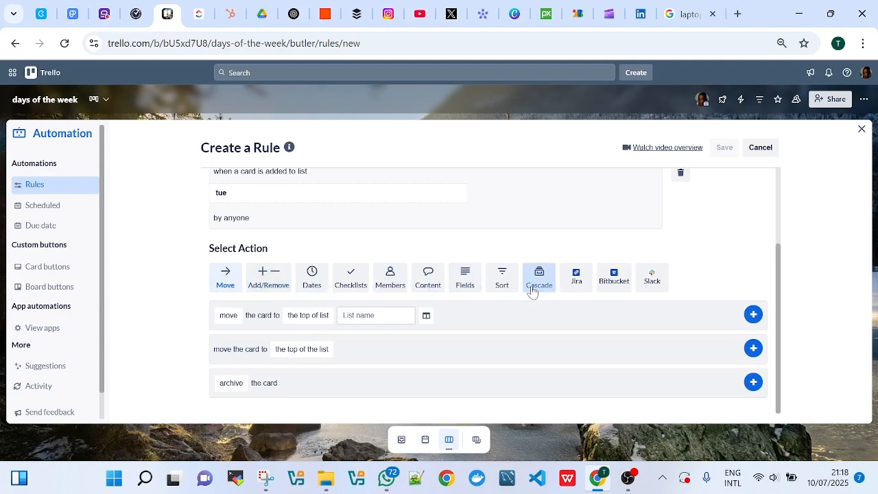
pyautogui.click(229, 316)
pyautogui.click(306, 321)
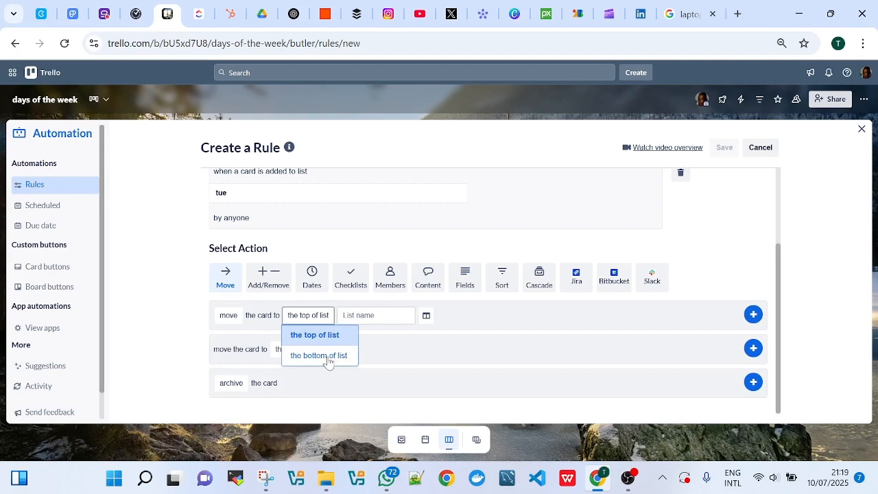
pyautogui.click(376, 315)
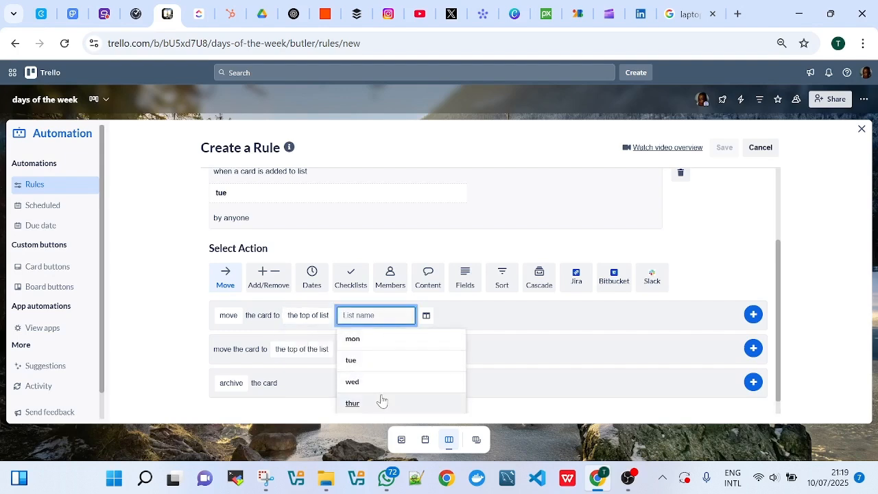
pyautogui.click(312, 317)
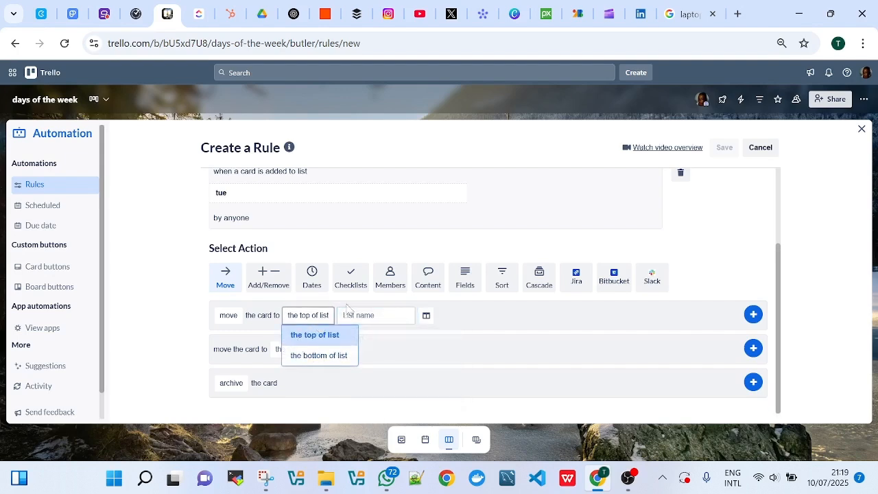
pyautogui.click(346, 308)
pyautogui.click(323, 316)
pyautogui.click(328, 335)
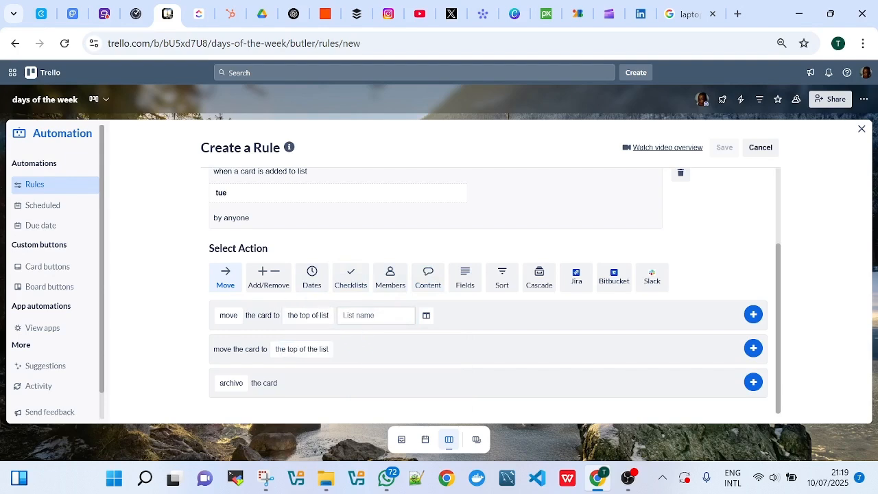
# - Add the action that moves the card to the top of list sat
pyautogui.click(376, 315)
pyautogui.scroll(-1, 377, 388)
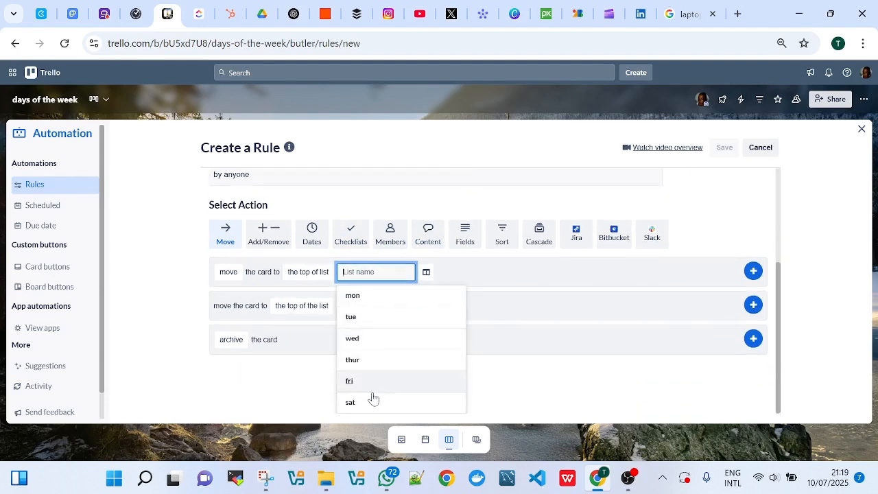
pyautogui.click(373, 399)
pyautogui.click(227, 315)
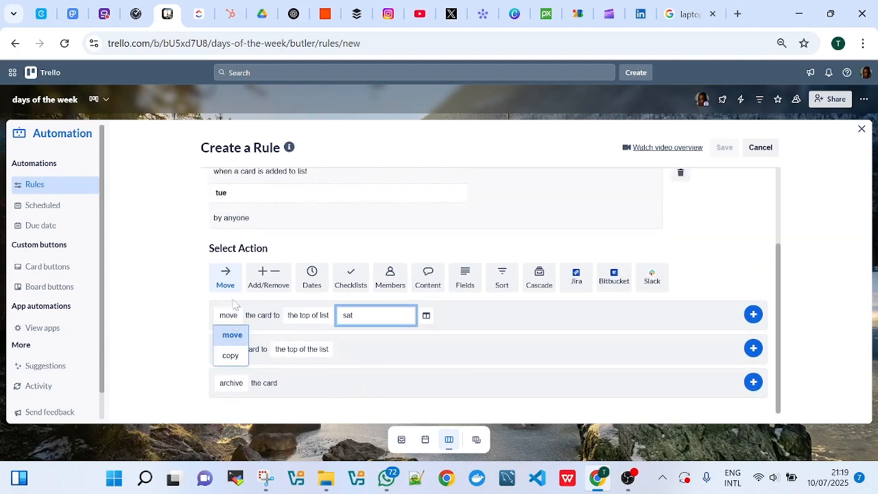
pyautogui.click(328, 315)
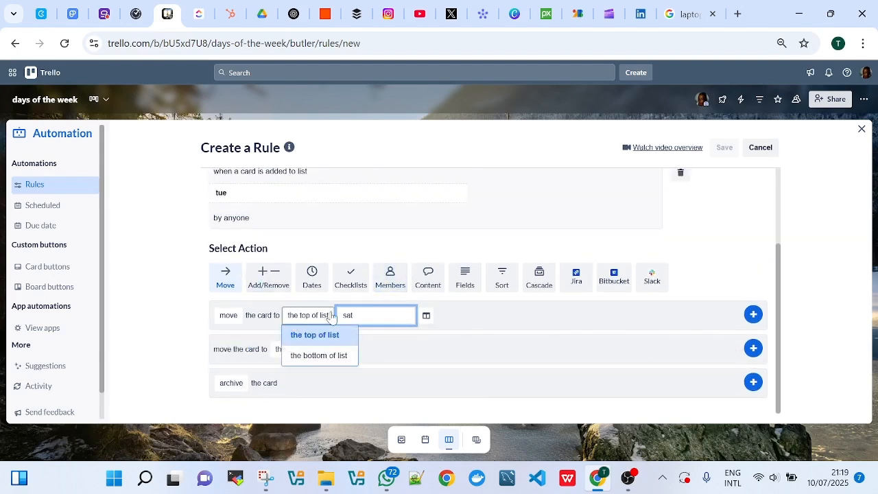
pyautogui.click(329, 317)
pyautogui.click(753, 314)
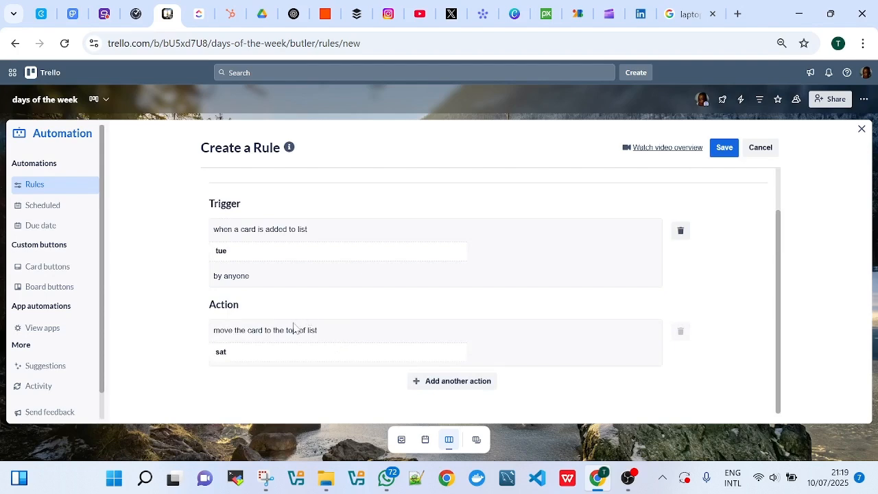
# - Check the rule's trigger and action, save the rule, and return to the board
pyautogui.scroll(1, 294, 323)
pyautogui.scroll(-1, 294, 323)
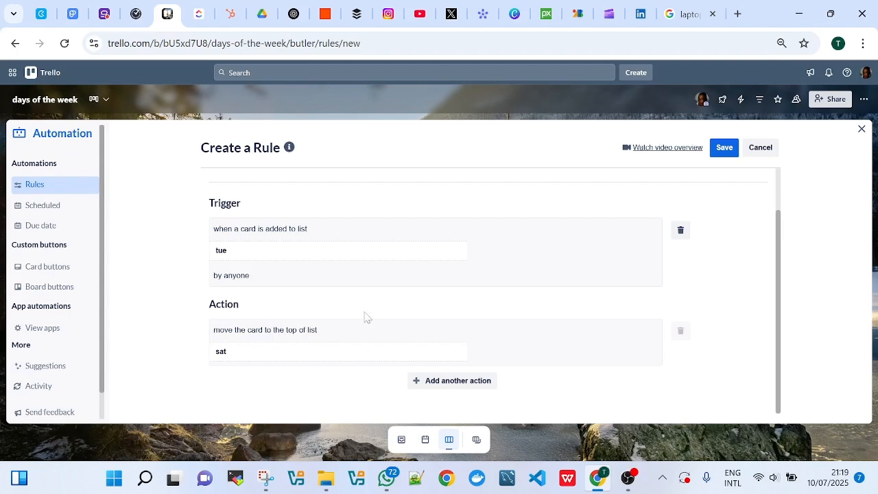
pyautogui.click(725, 152)
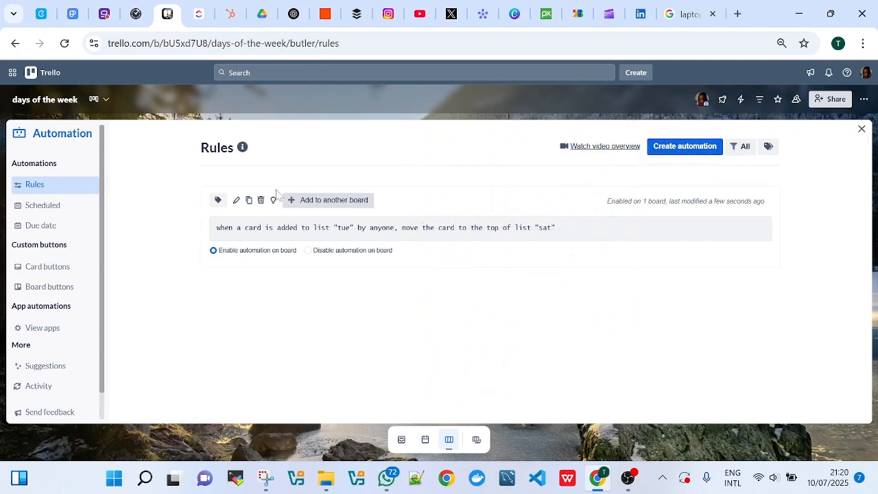
pyautogui.click(861, 129)
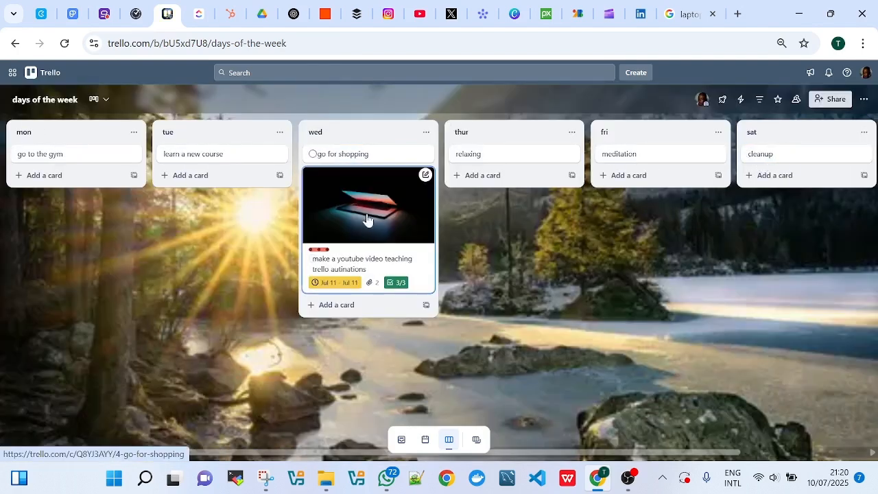
# - Test the rule by moving the "make a youtube video teaching trello autinations" card into the tue list repeatedly, dismissing the incoming call window
pyautogui.moveTo(366, 220); pyautogui.dragTo(196, 199)
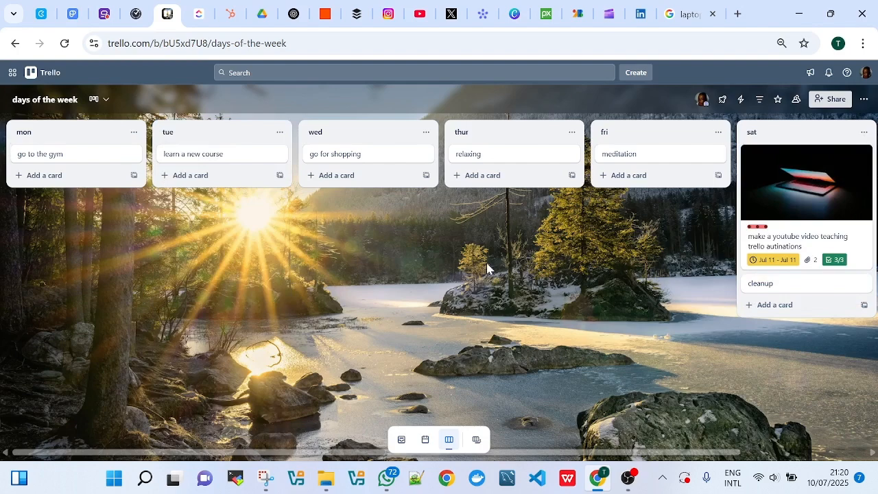
pyautogui.moveTo(803, 192); pyautogui.dragTo(209, 214)
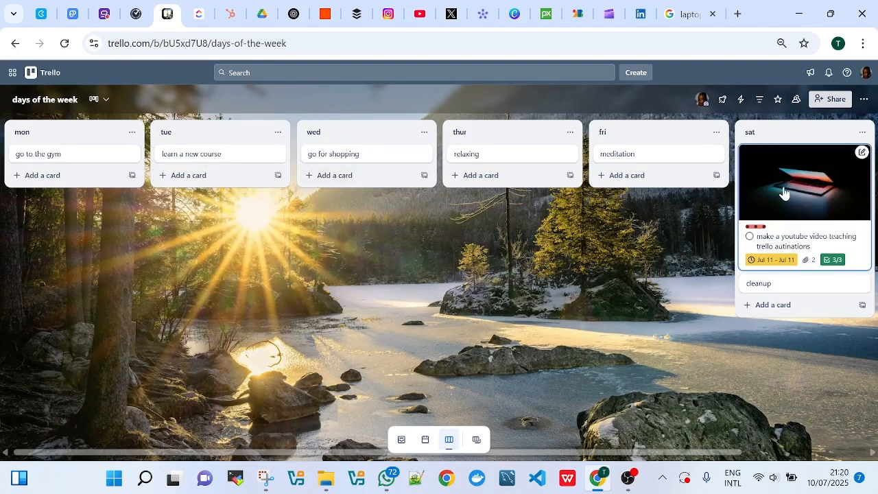
pyautogui.moveTo(783, 193); pyautogui.dragTo(204, 218)
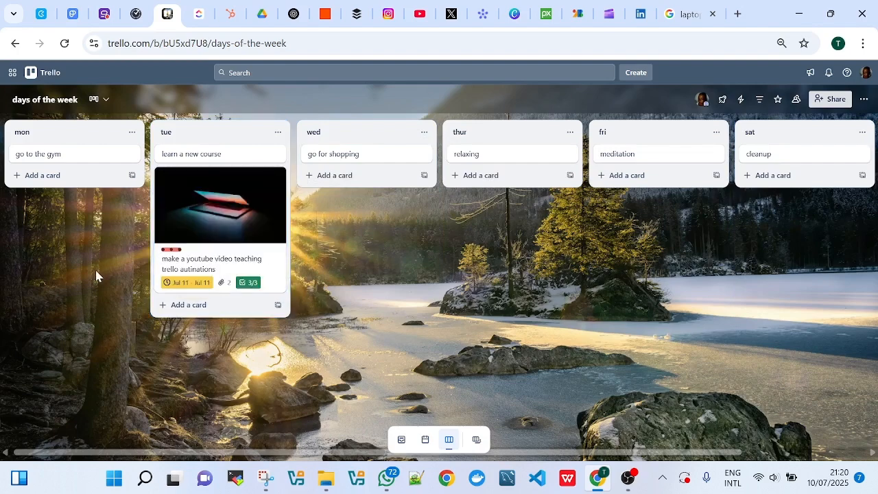
pyautogui.hotkey('ctrl', 'z')
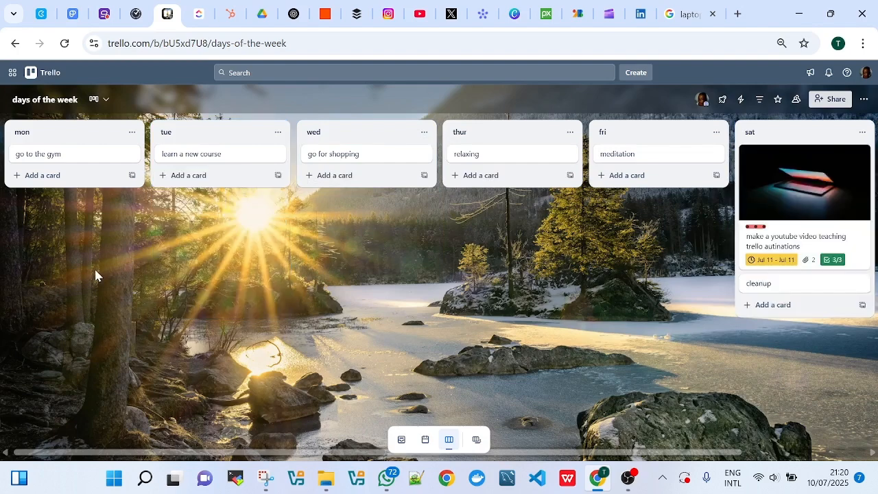
pyautogui.moveTo(802, 188); pyautogui.dragTo(215, 232)
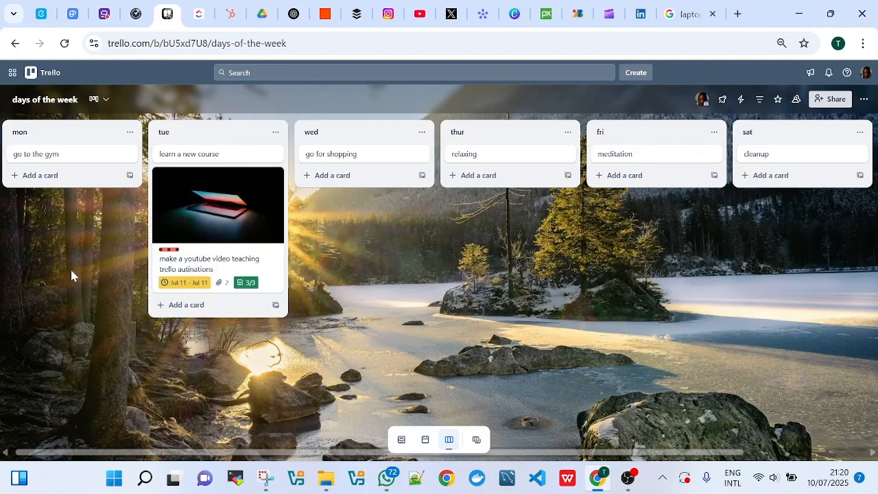
pyautogui.hotkey('ctrl', 'z')
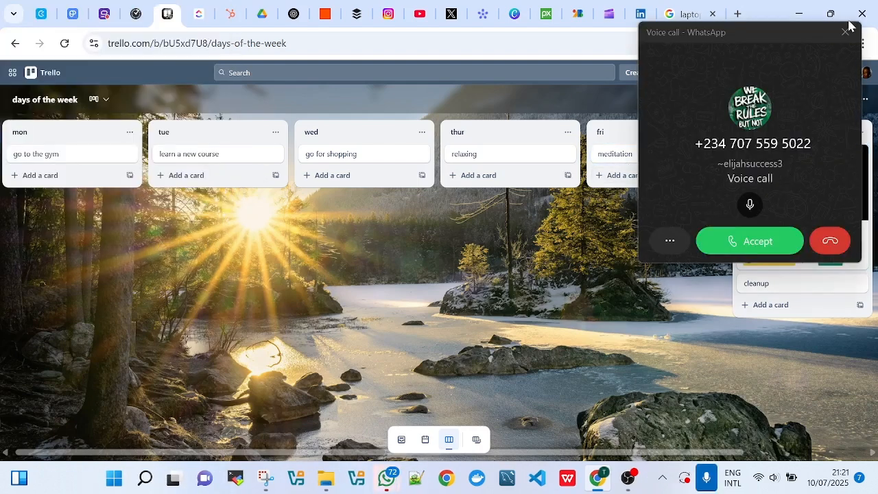
pyautogui.click(847, 33)
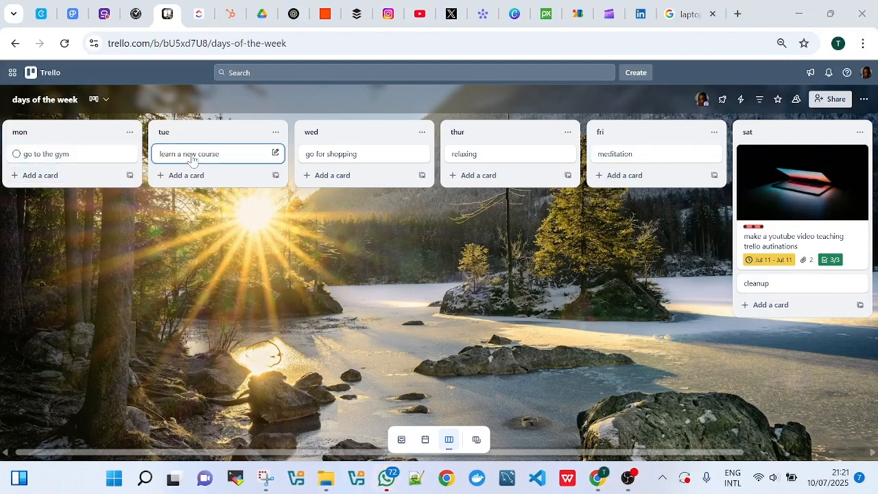
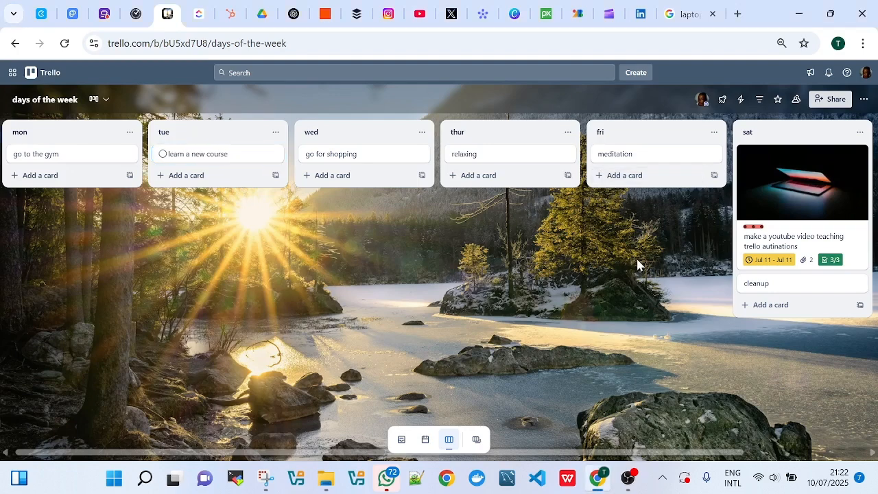
pyautogui.moveTo(768, 154); pyautogui.dragTo(302, 280)
pyautogui.hotkey('ctrl', 'z')
# - Look over the board's automation choices and its card filter options, leaving both unchanged
pyautogui.click(740, 98)
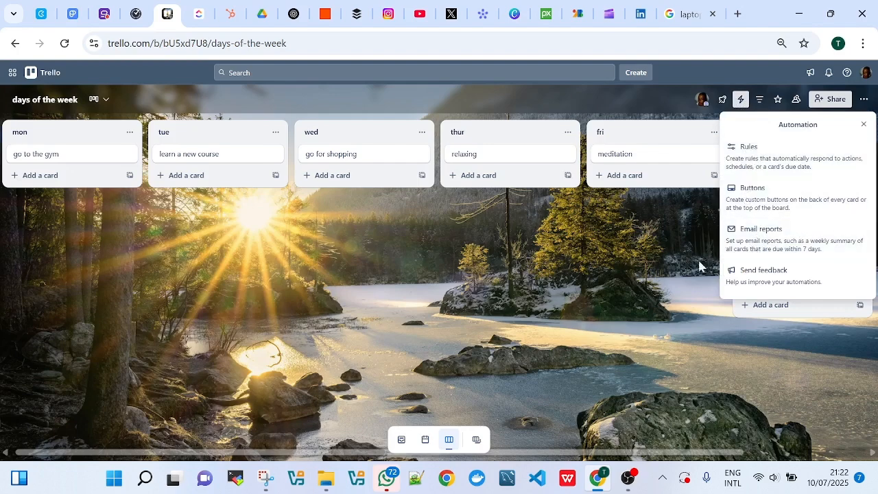
pyautogui.click(683, 277)
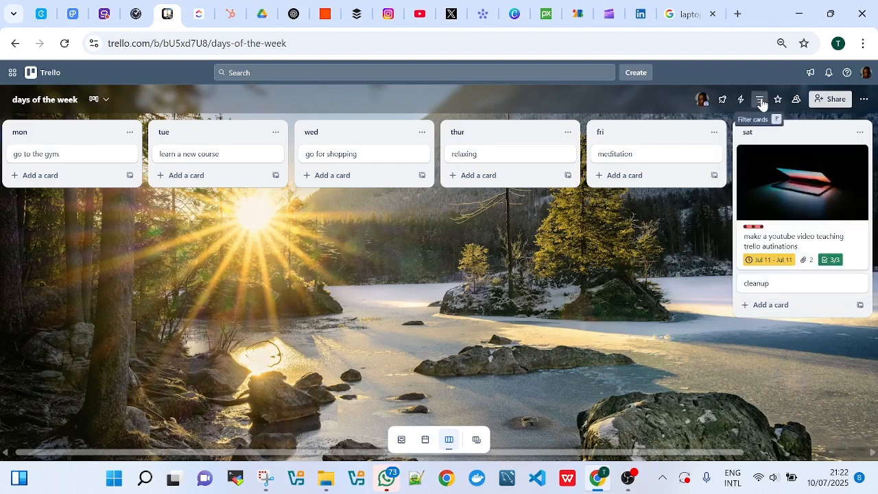
pyautogui.click(760, 101)
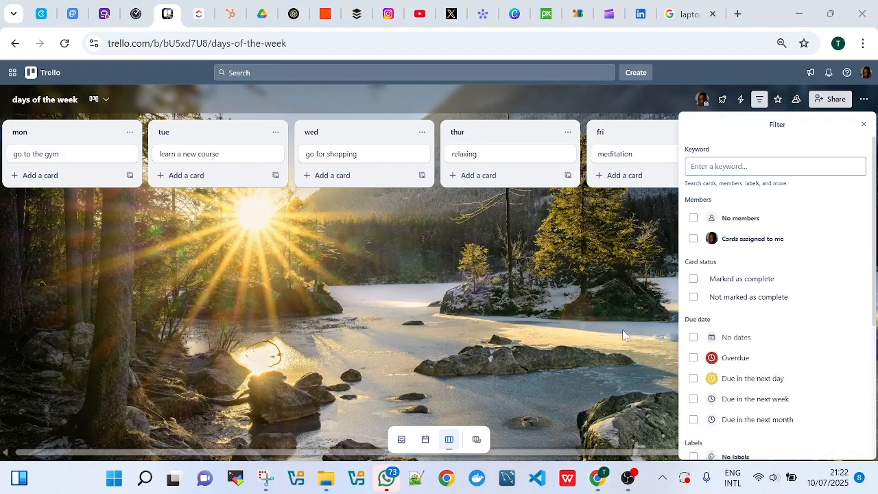
pyautogui.click(632, 312)
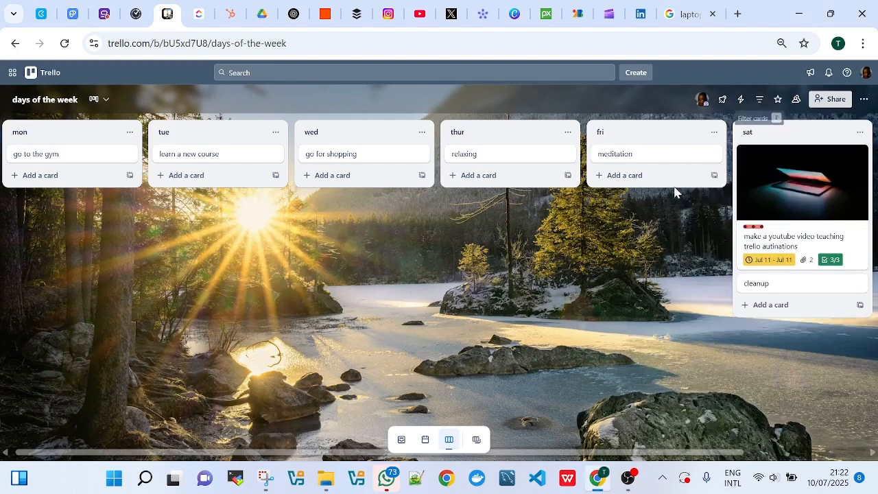
# - Switch the board's visibility to Private, and set it back to Workspace
pyautogui.click(798, 103)
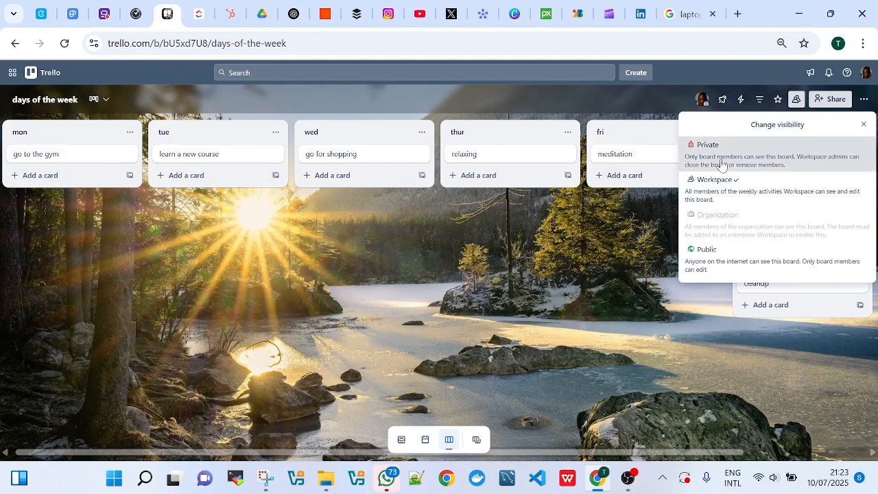
pyautogui.click(744, 155)
pyautogui.click(796, 99)
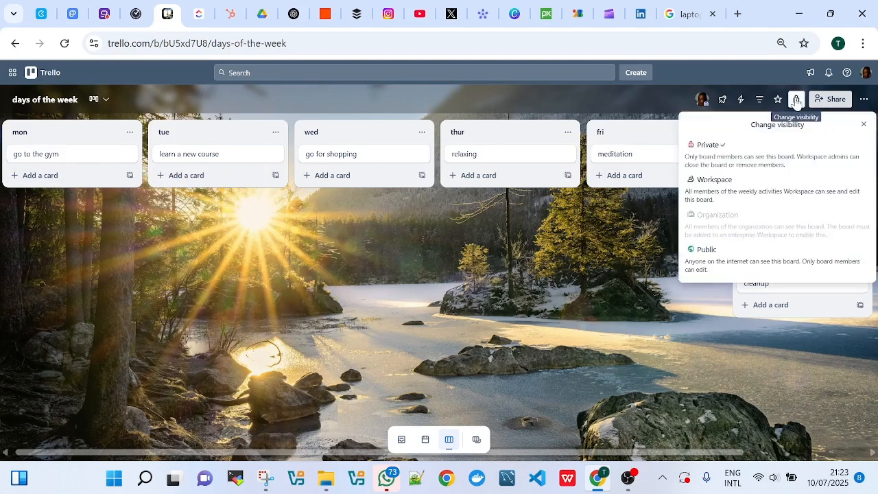
pyautogui.click(705, 195)
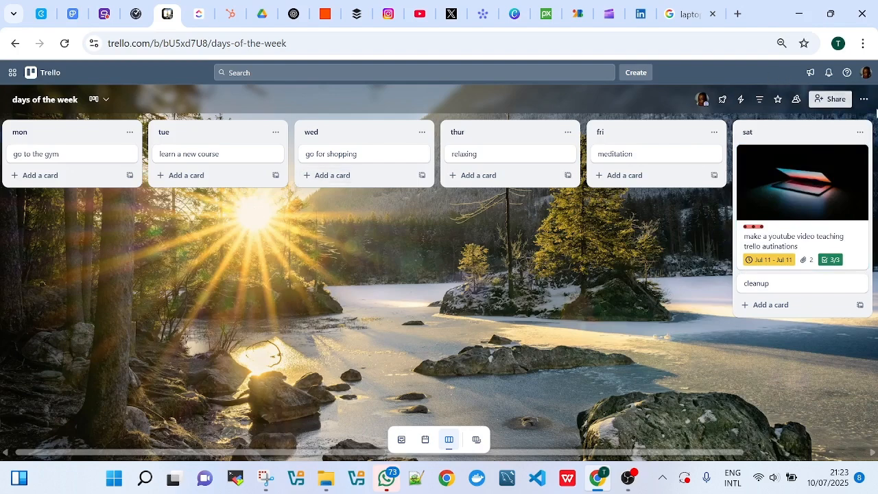
# - Upload the image WhatsApp Image 2025-07-09 at 18.40.17_522a6f25 from Documents as the board's custom background
pyautogui.click(865, 101)
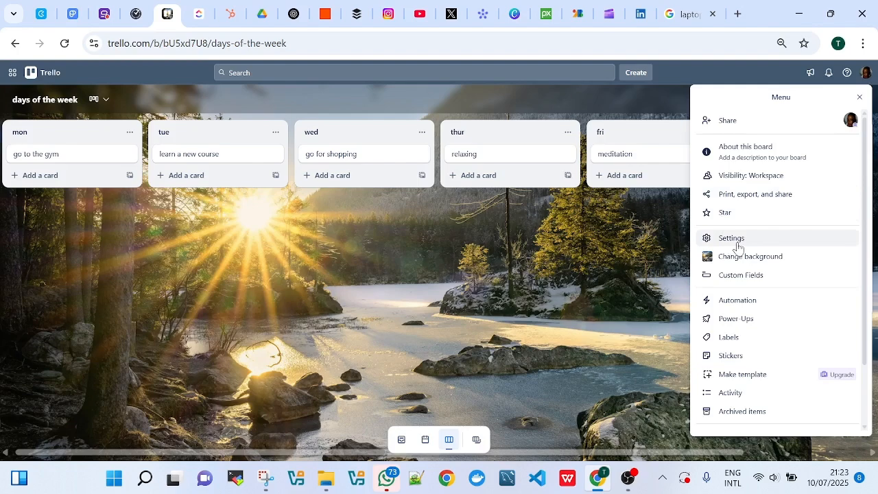
pyautogui.click(735, 261)
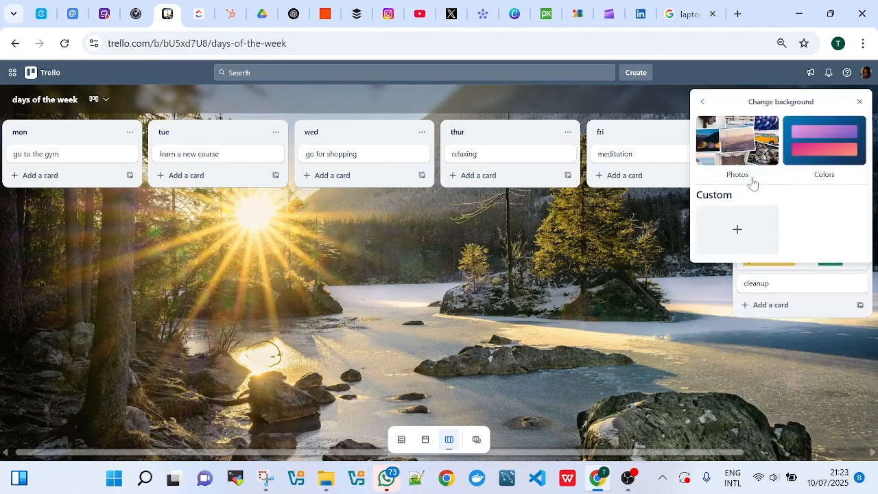
pyautogui.click(736, 233)
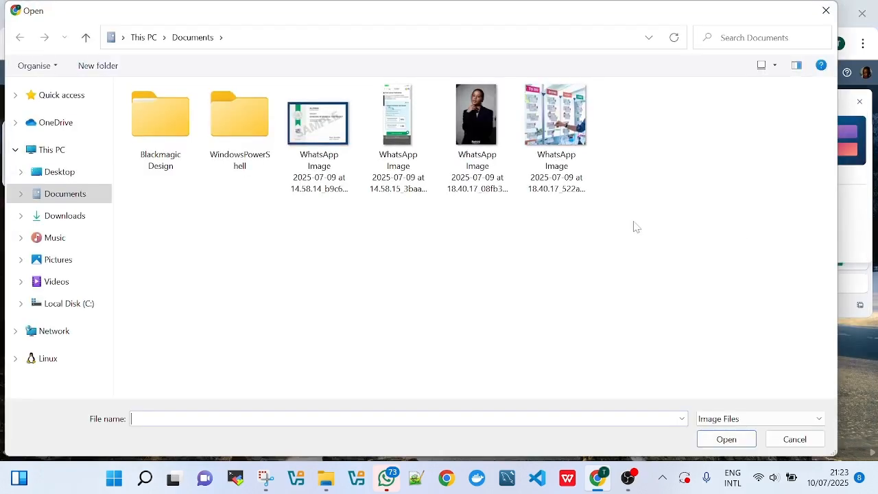
pyautogui.click(543, 127)
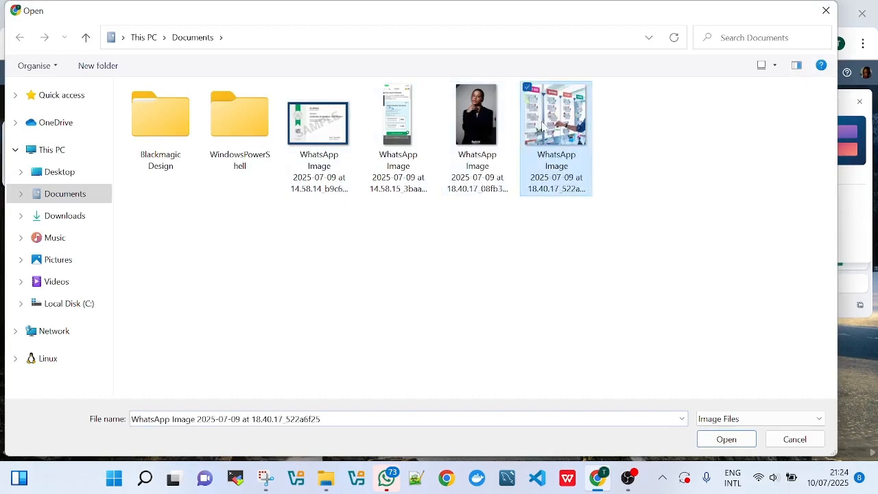
pyautogui.click(722, 438)
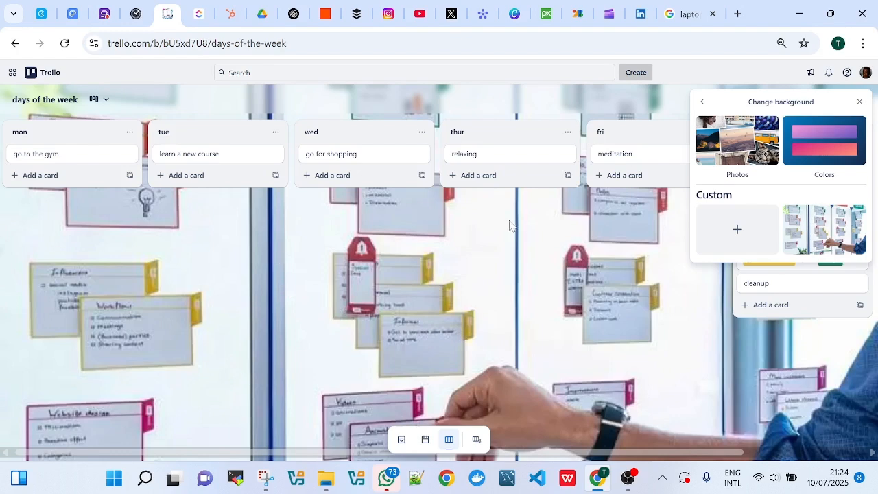
pyautogui.click(741, 231)
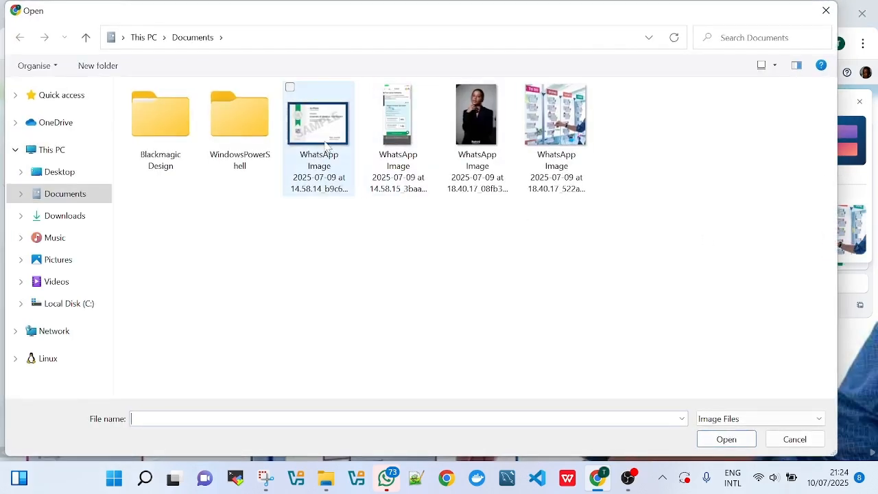
pyautogui.click(67, 95)
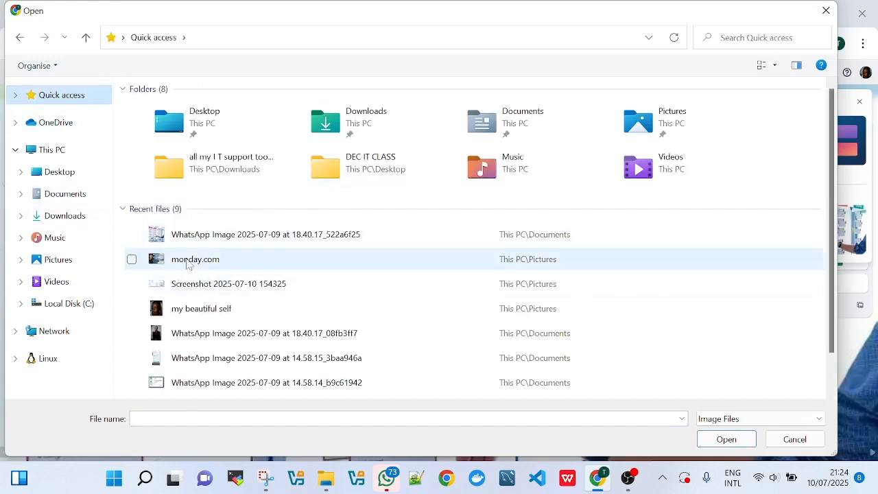
pyautogui.scroll(-2, 292, 384)
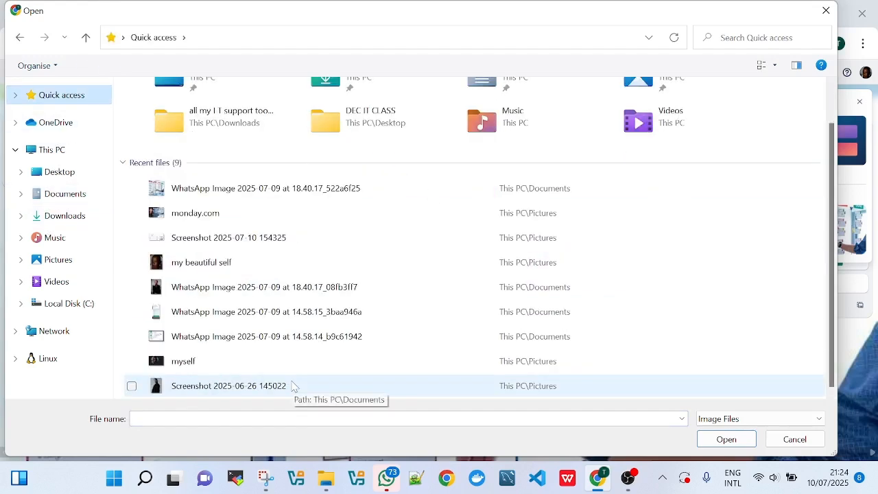
pyautogui.scroll(2, 292, 386)
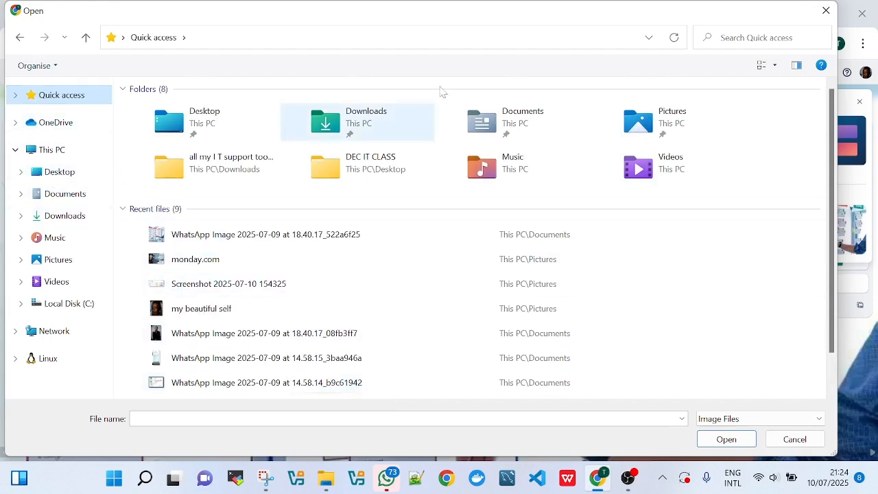
pyautogui.click(825, 11)
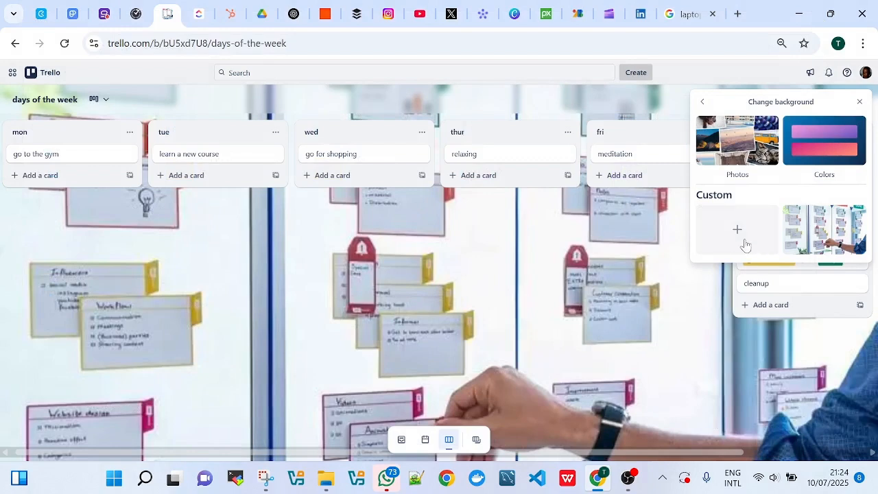
# - Set the board background to the photo of a starry blue night sky above dark mountains
pyautogui.click(740, 143)
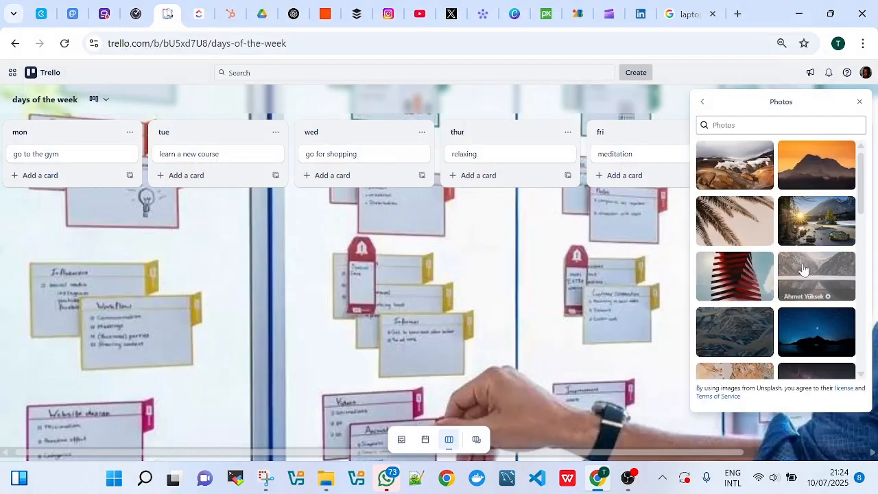
pyautogui.click(808, 334)
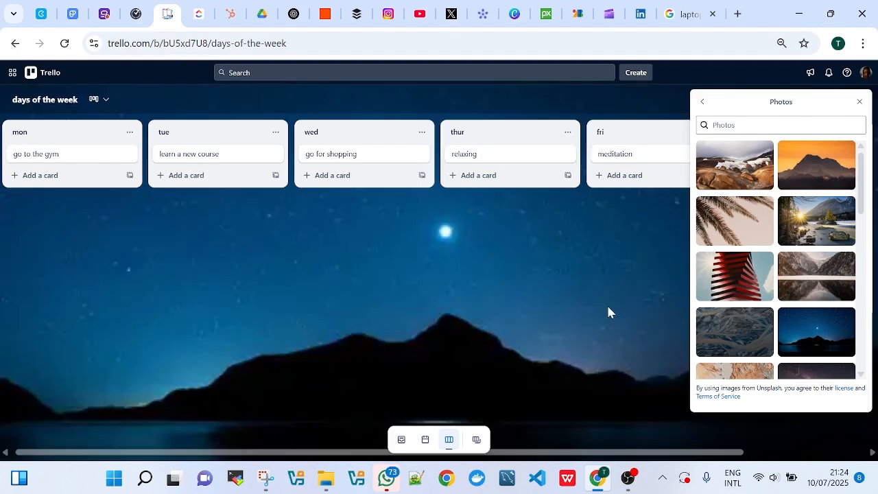
pyautogui.click(607, 303)
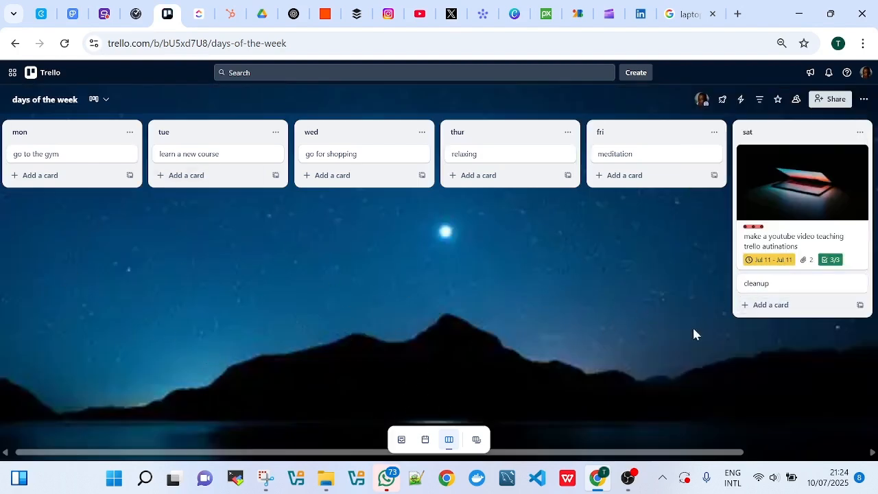
# - Look through the board's archived items, checking both archived cards and archived lists
pyautogui.click(863, 99)
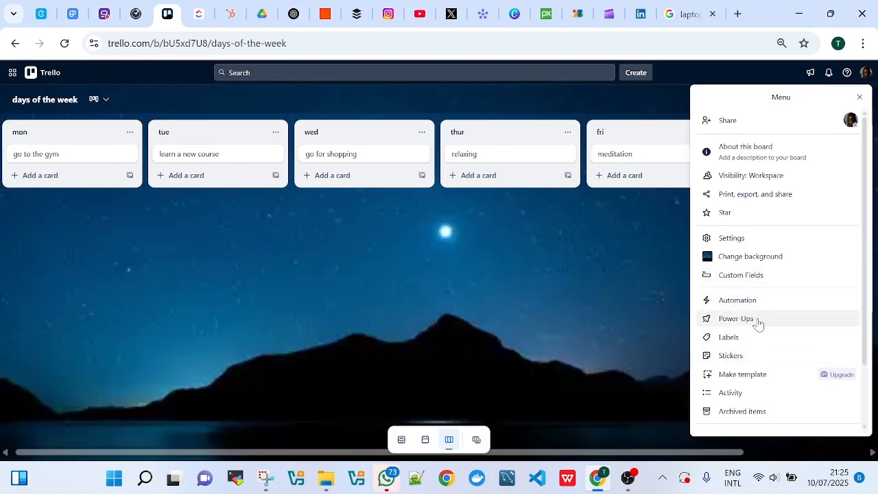
pyautogui.scroll(-1, 746, 369)
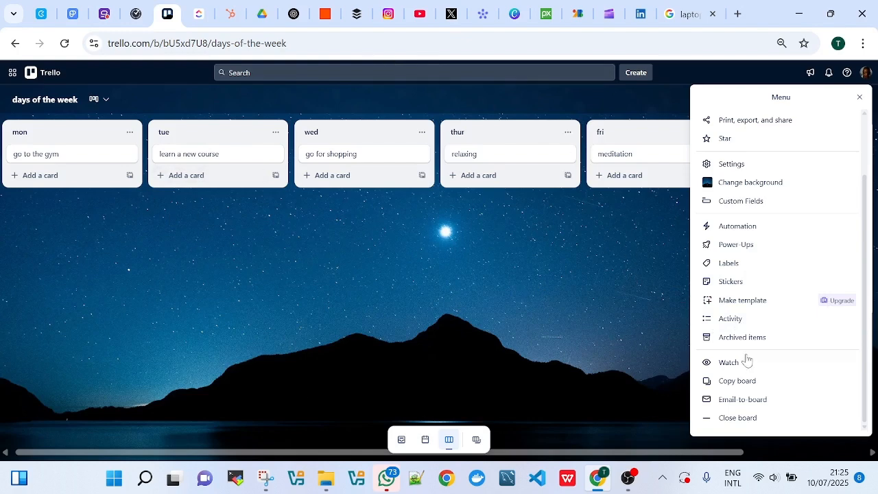
pyautogui.click(725, 336)
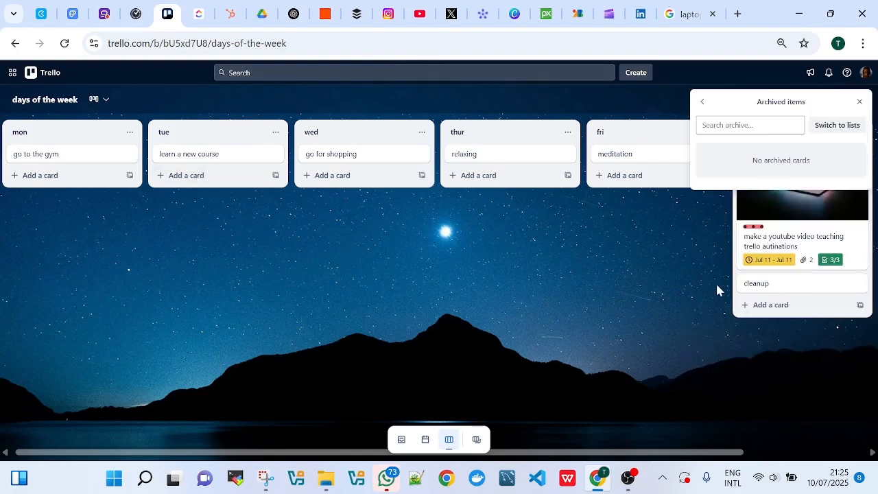
pyautogui.click(835, 126)
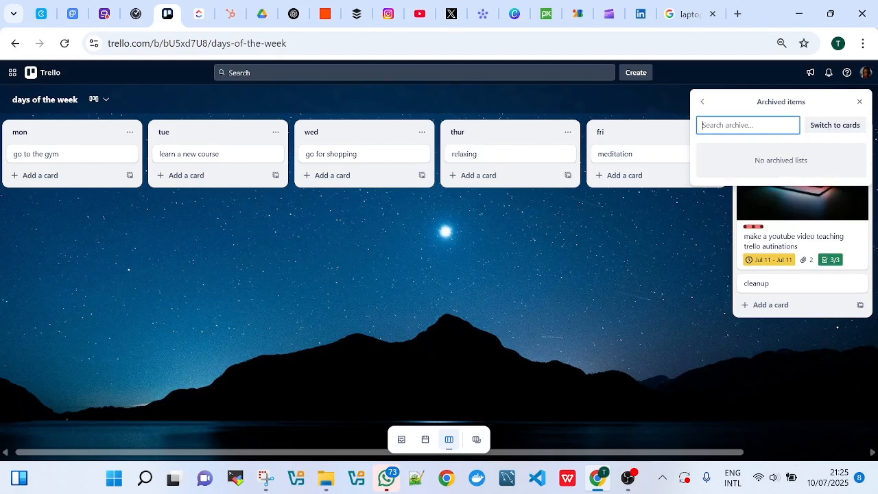
pyautogui.click(858, 102)
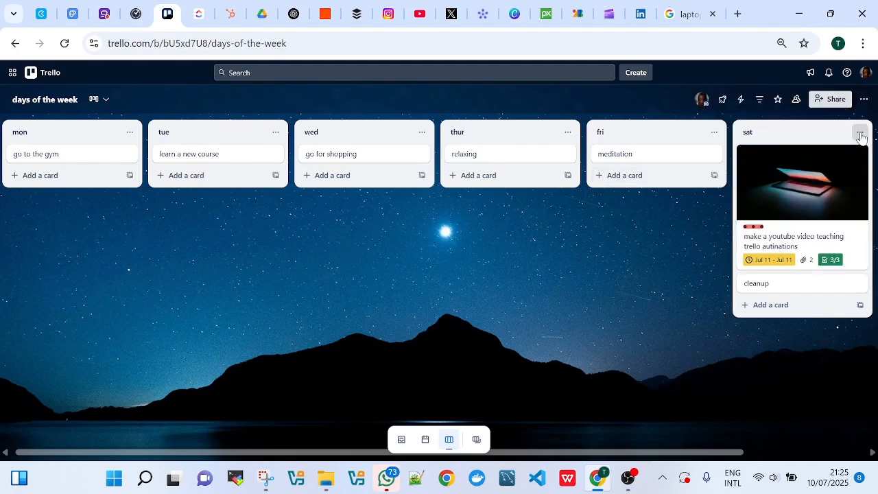
# - Archive the sat list
pyautogui.click(859, 131)
pyautogui.scroll(-1, 778, 365)
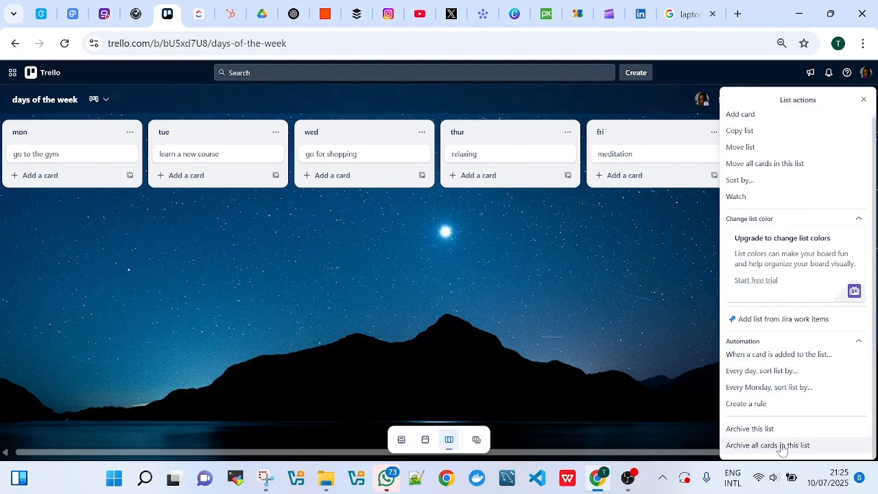
pyautogui.click(750, 428)
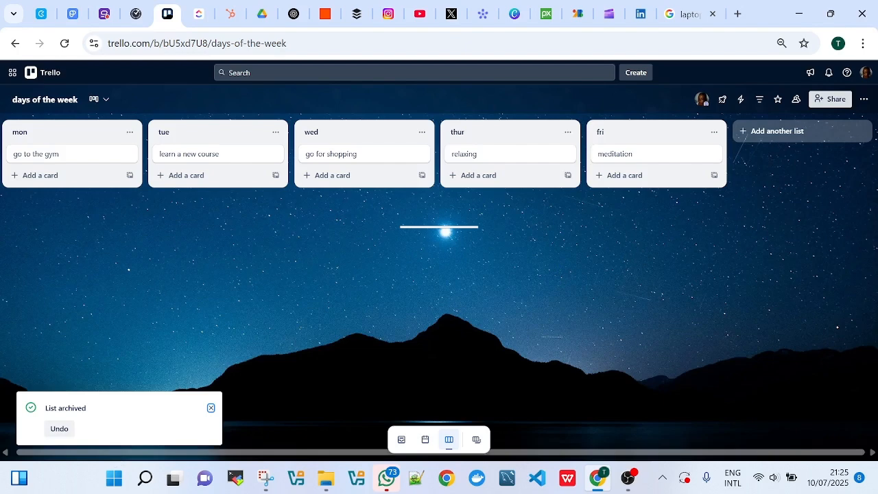
# - Restore the sat list from the board's archived lists and return to the board
pyautogui.click(862, 104)
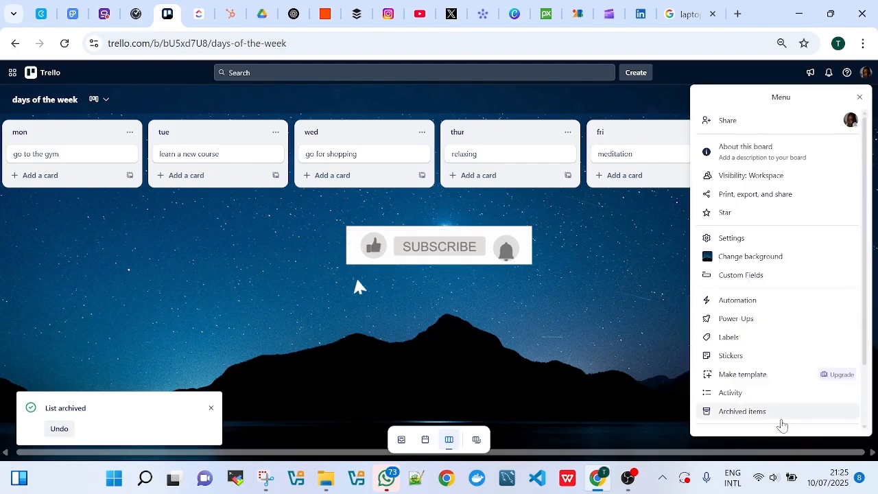
pyautogui.scroll(-2, 768, 408)
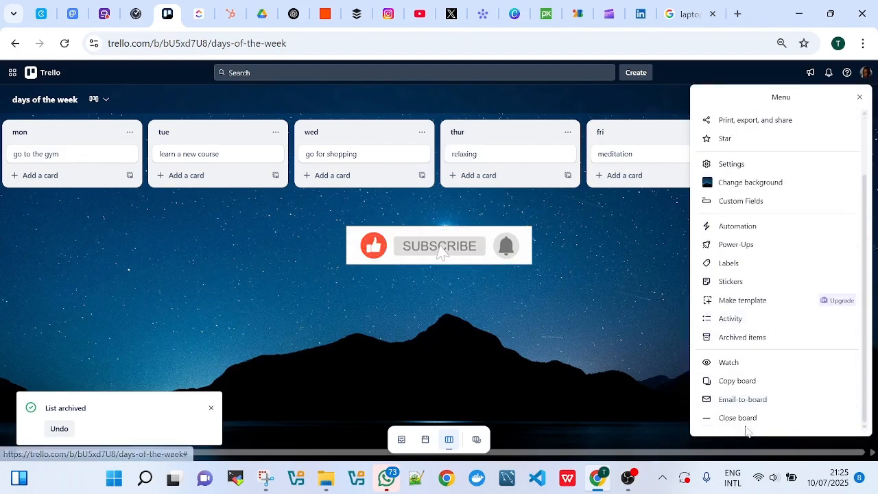
pyautogui.click(740, 337)
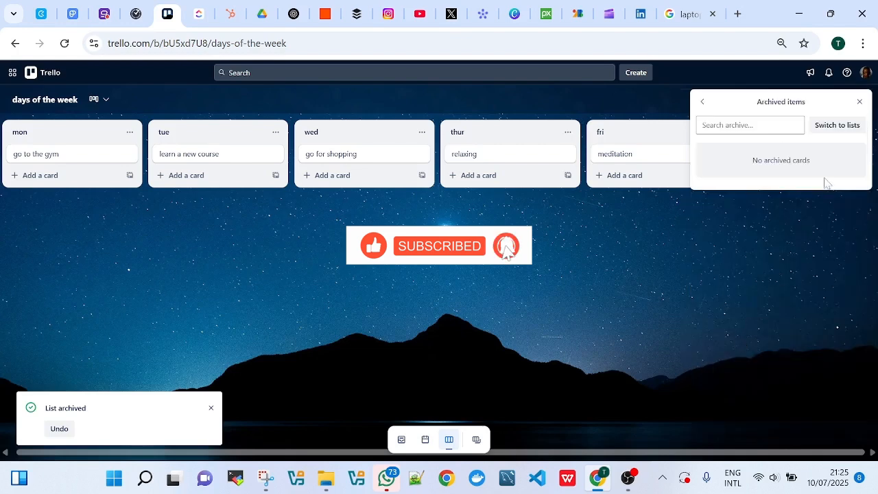
pyautogui.click(835, 126)
pyautogui.click(823, 158)
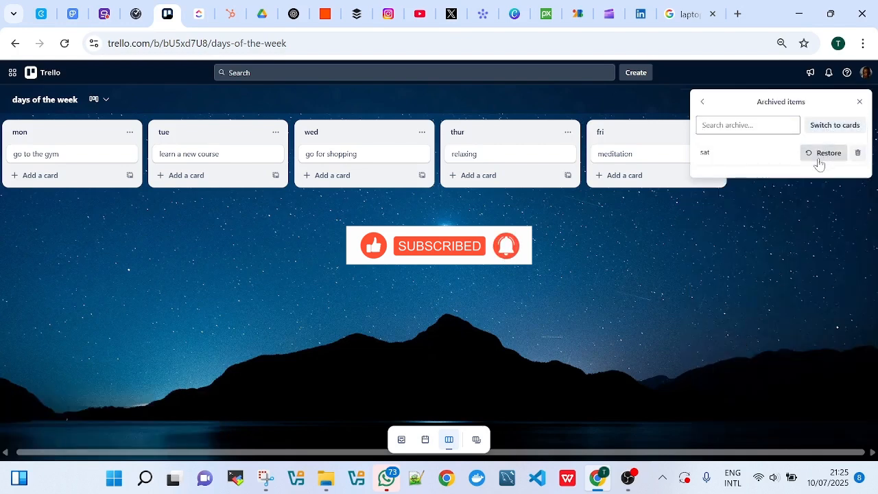
pyautogui.click(540, 308)
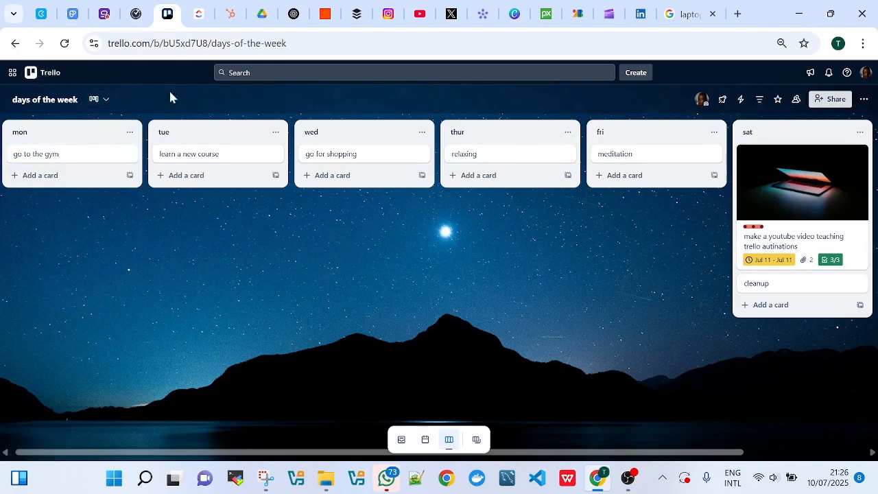
# - Check the board's available view types and go to the overview of all boards and workspaces
pyautogui.click(105, 102)
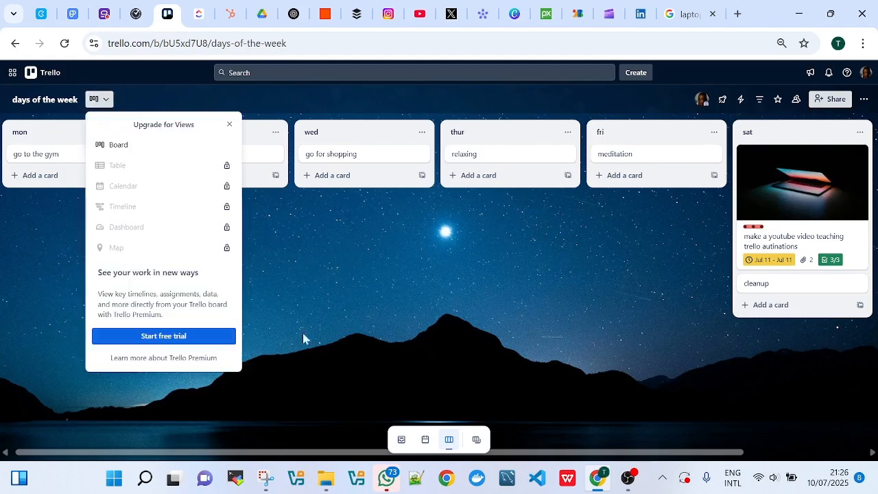
pyautogui.click(573, 336)
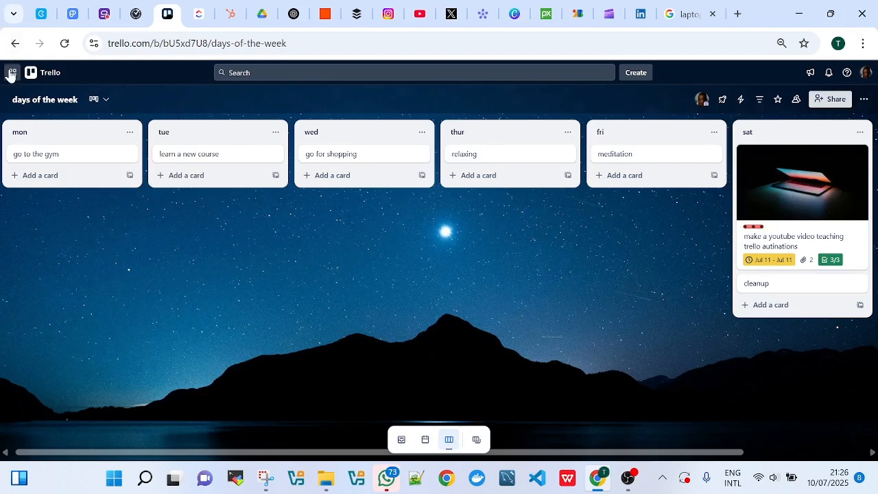
pyautogui.click(43, 72)
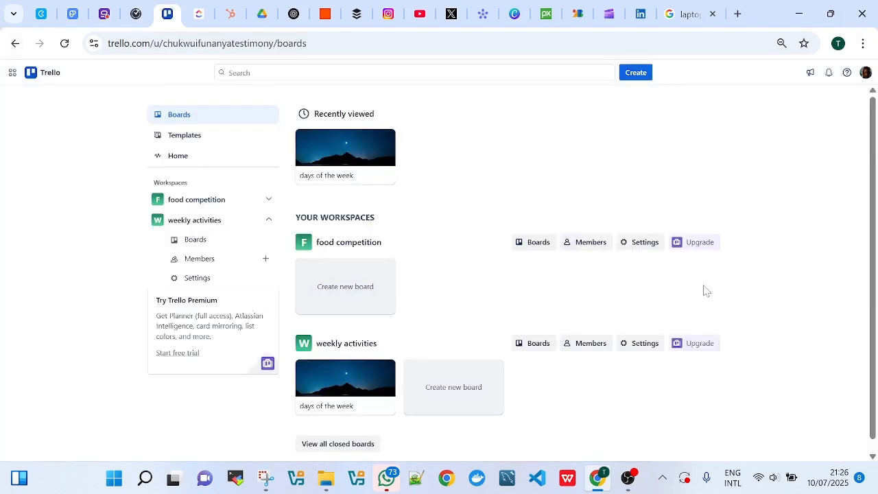
# - Review the food competition workspace's settings, from visibility and Slack linking to the membership, board creation, deletion and sharing restrictions
pyautogui.click(640, 241)
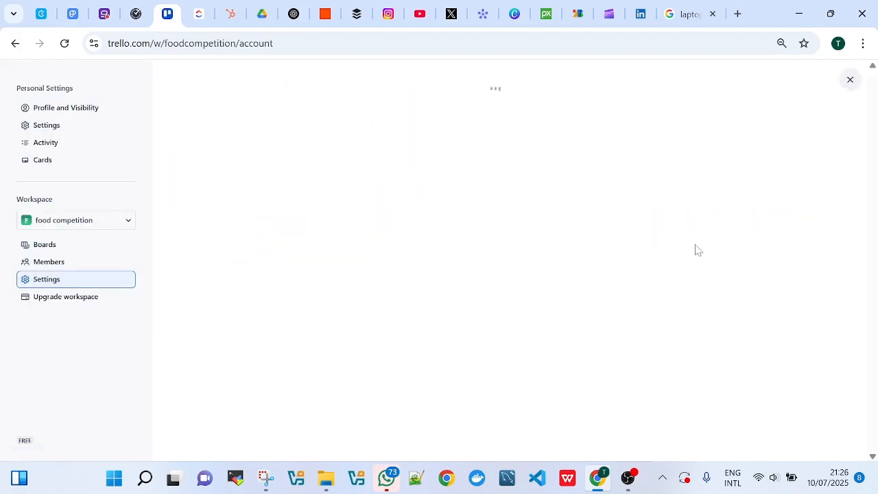
pyautogui.scroll(-3, 580, 274)
pyautogui.scroll(1, 583, 278)
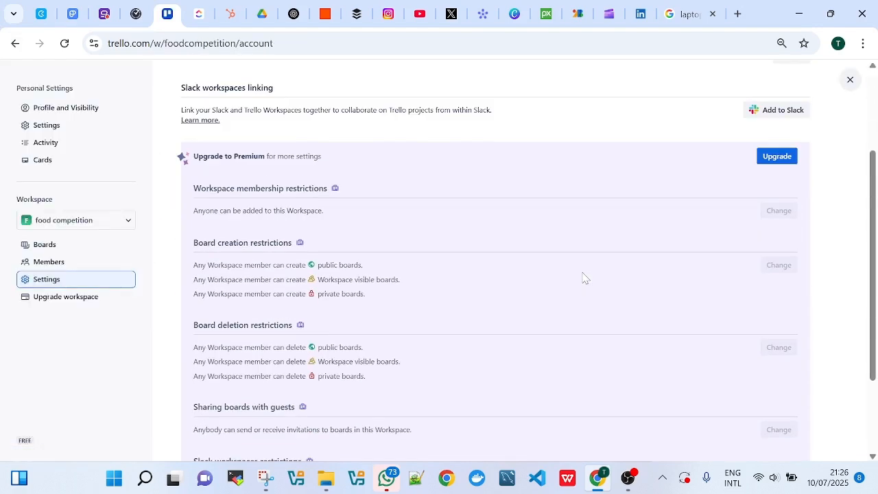
pyautogui.scroll(1, 583, 278)
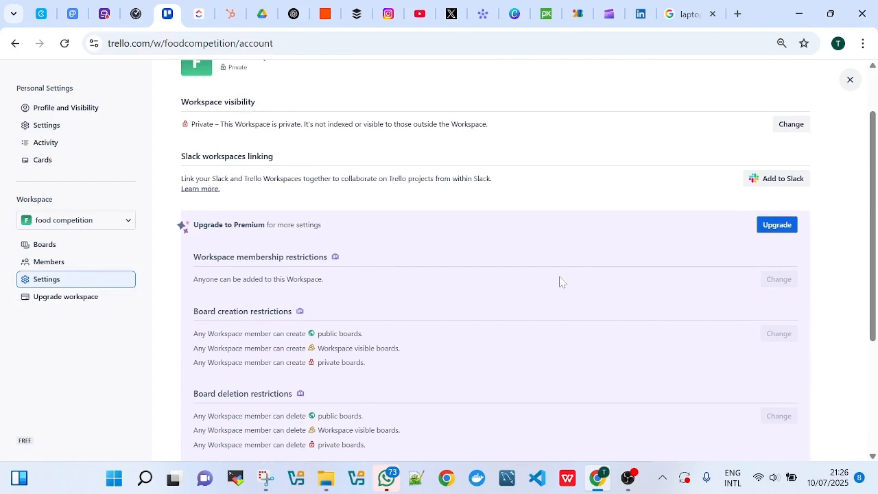
pyautogui.scroll(-1, 627, 305)
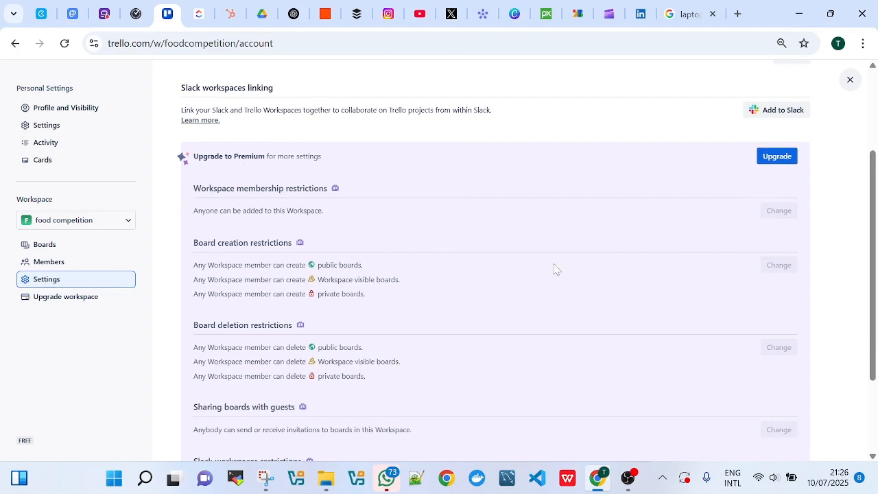
pyautogui.scroll(-2, 555, 269)
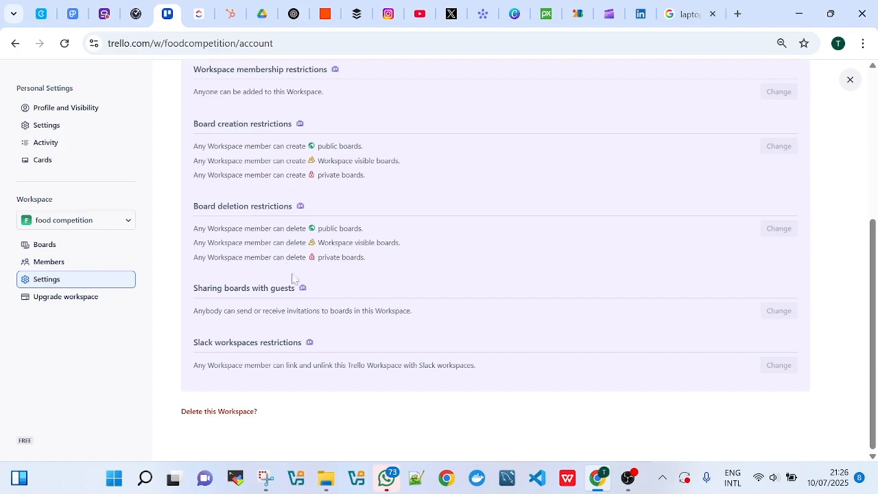
pyautogui.scroll(2, 458, 274)
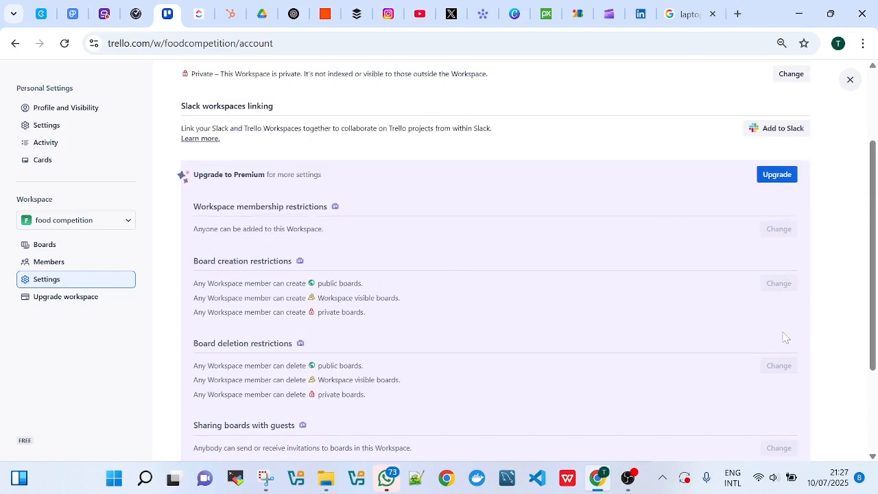
pyautogui.scroll(-2, 781, 417)
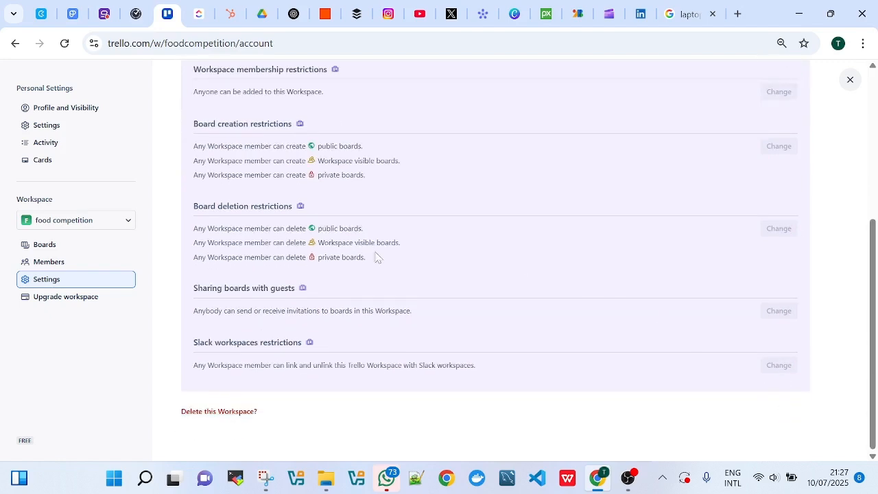
pyautogui.scroll(3, 737, 256)
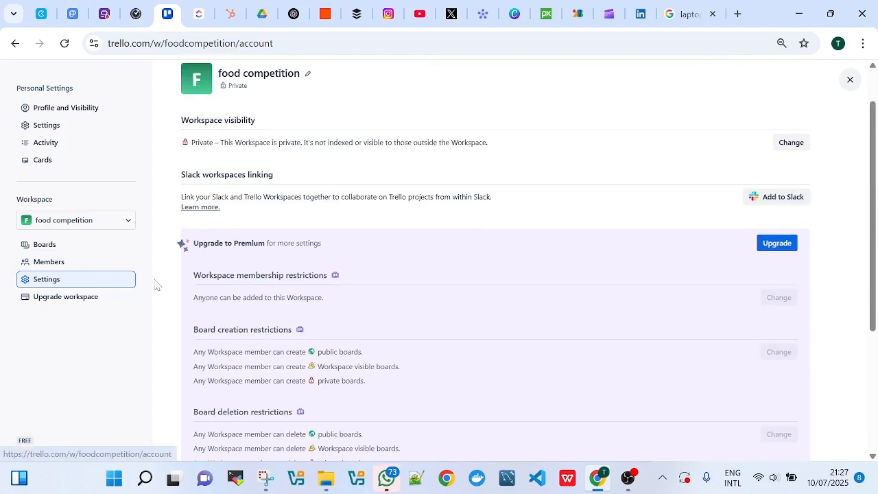